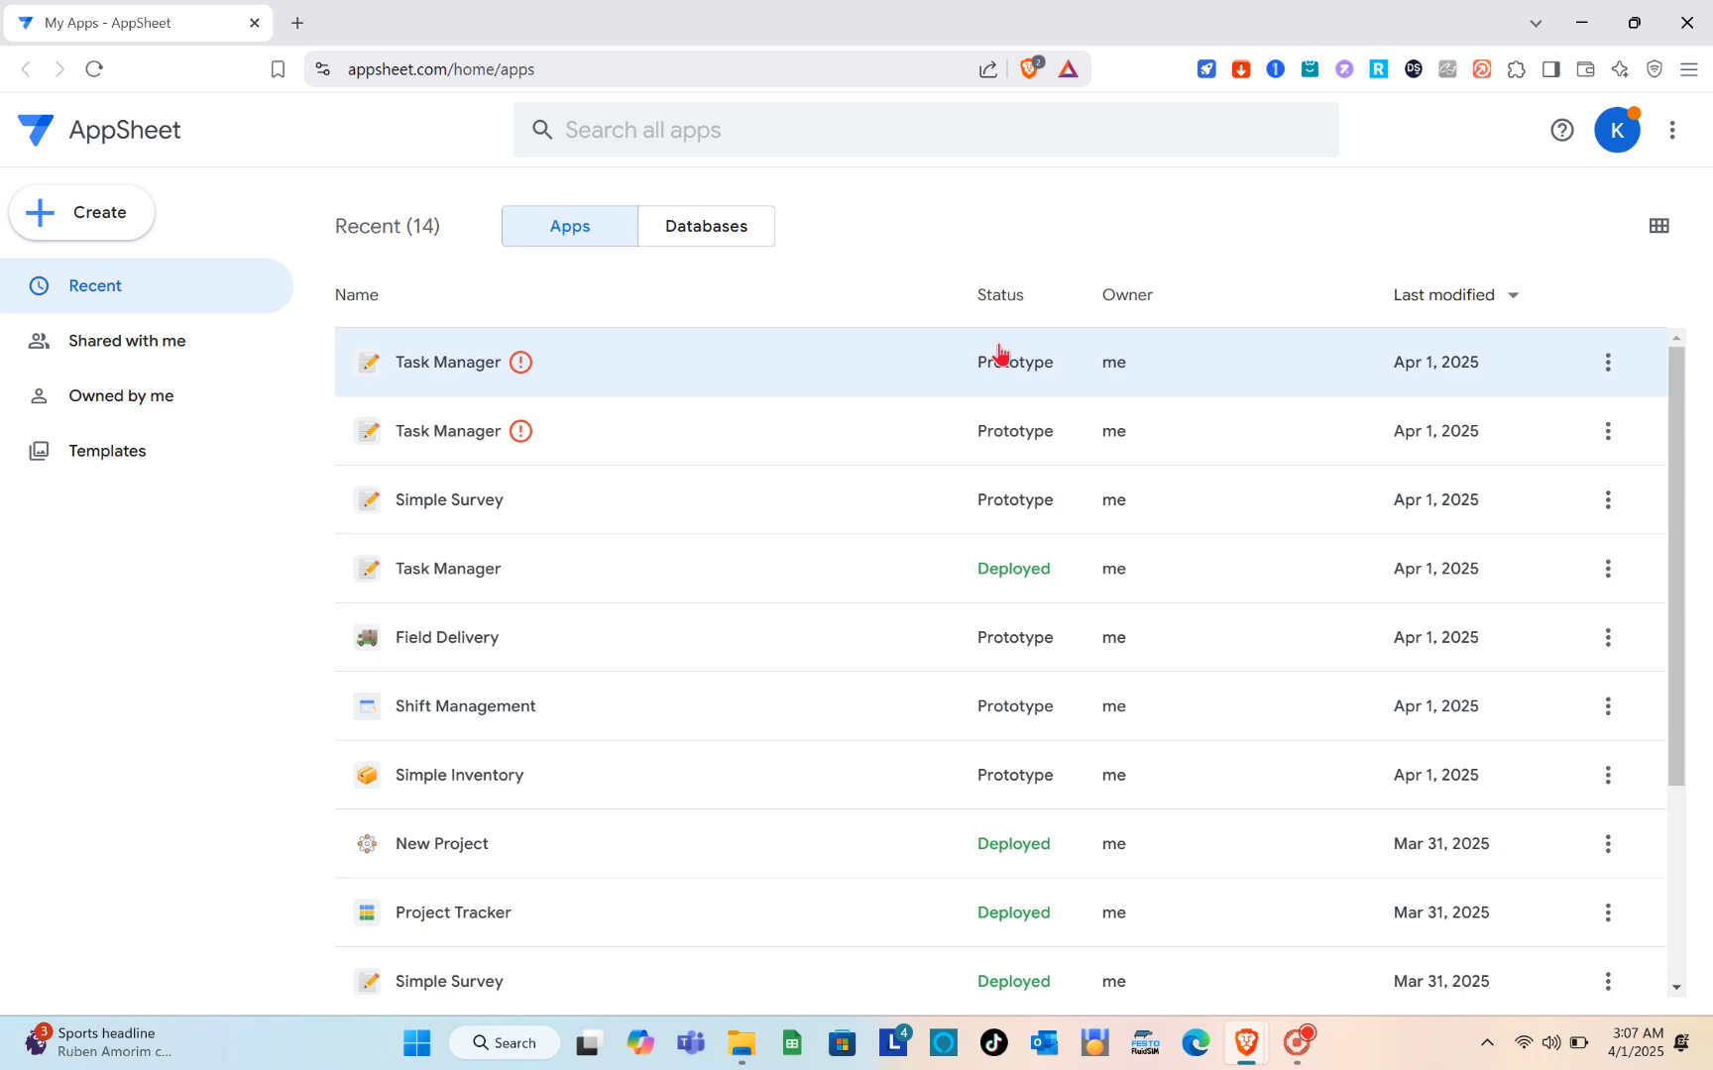
On the My Apps page, select the page address, then open and close the account menu
click(723, 65)
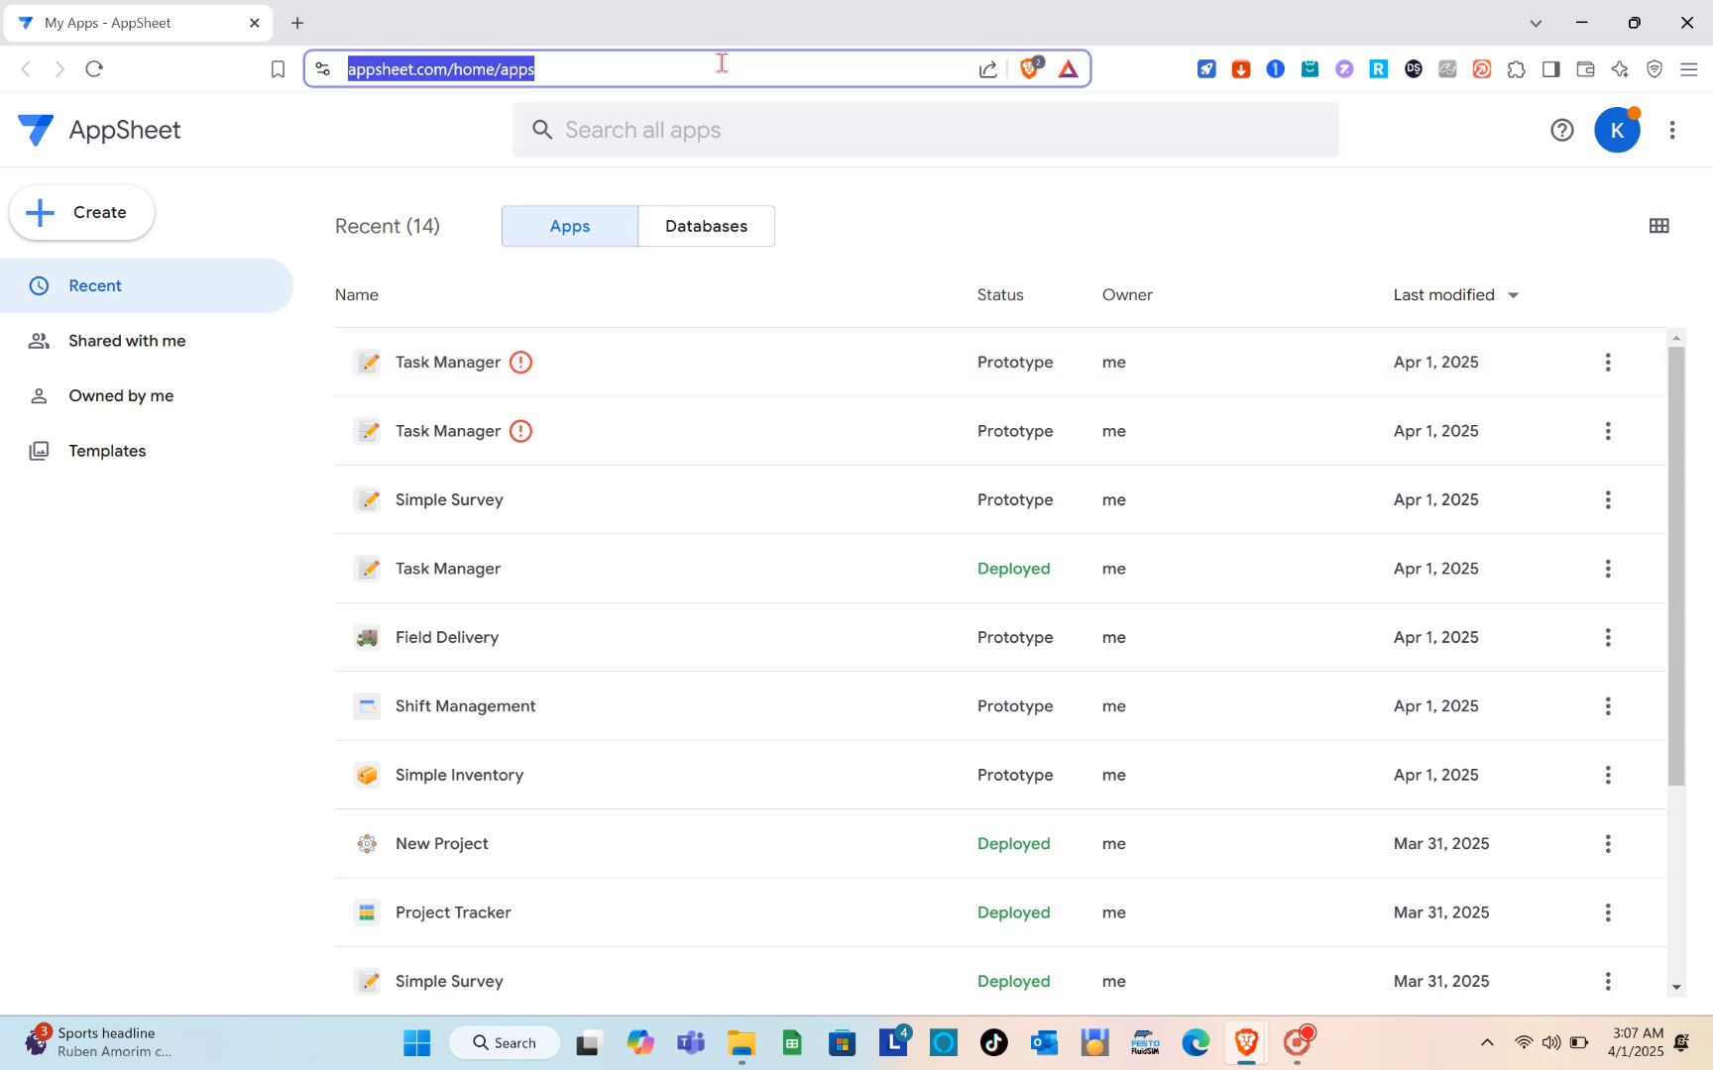
click(1607, 151)
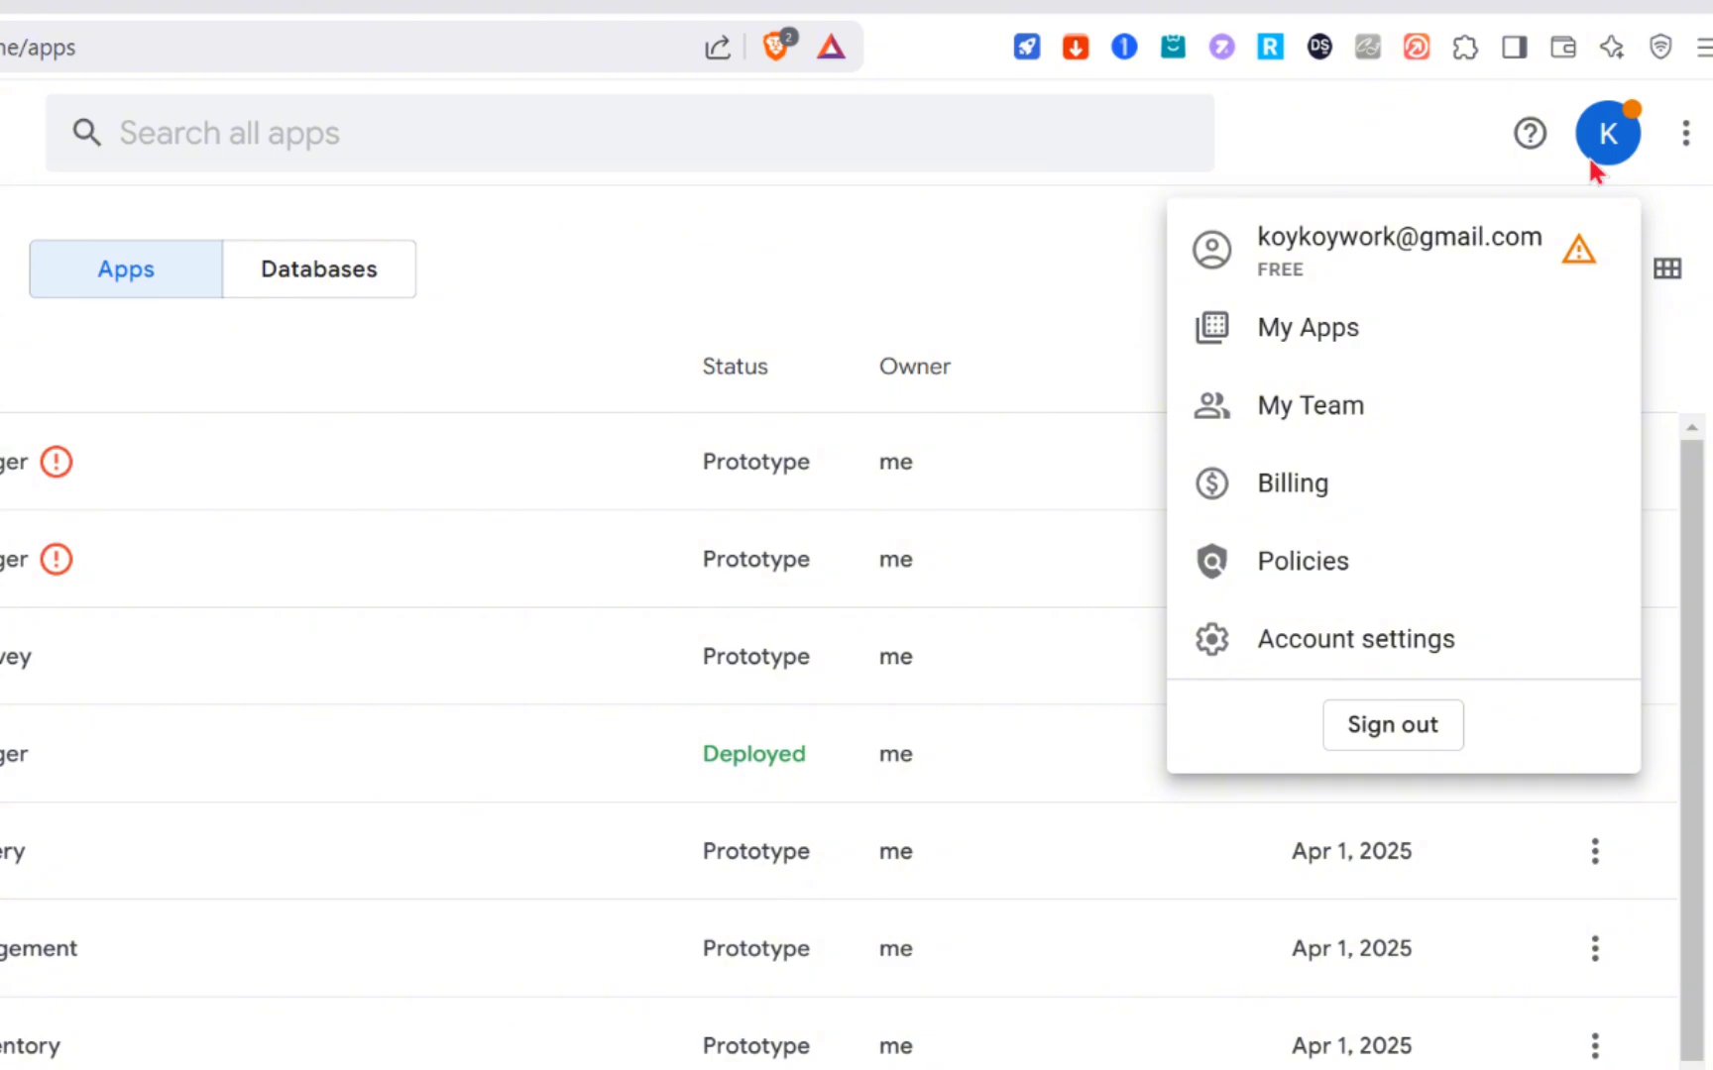
click(1593, 168)
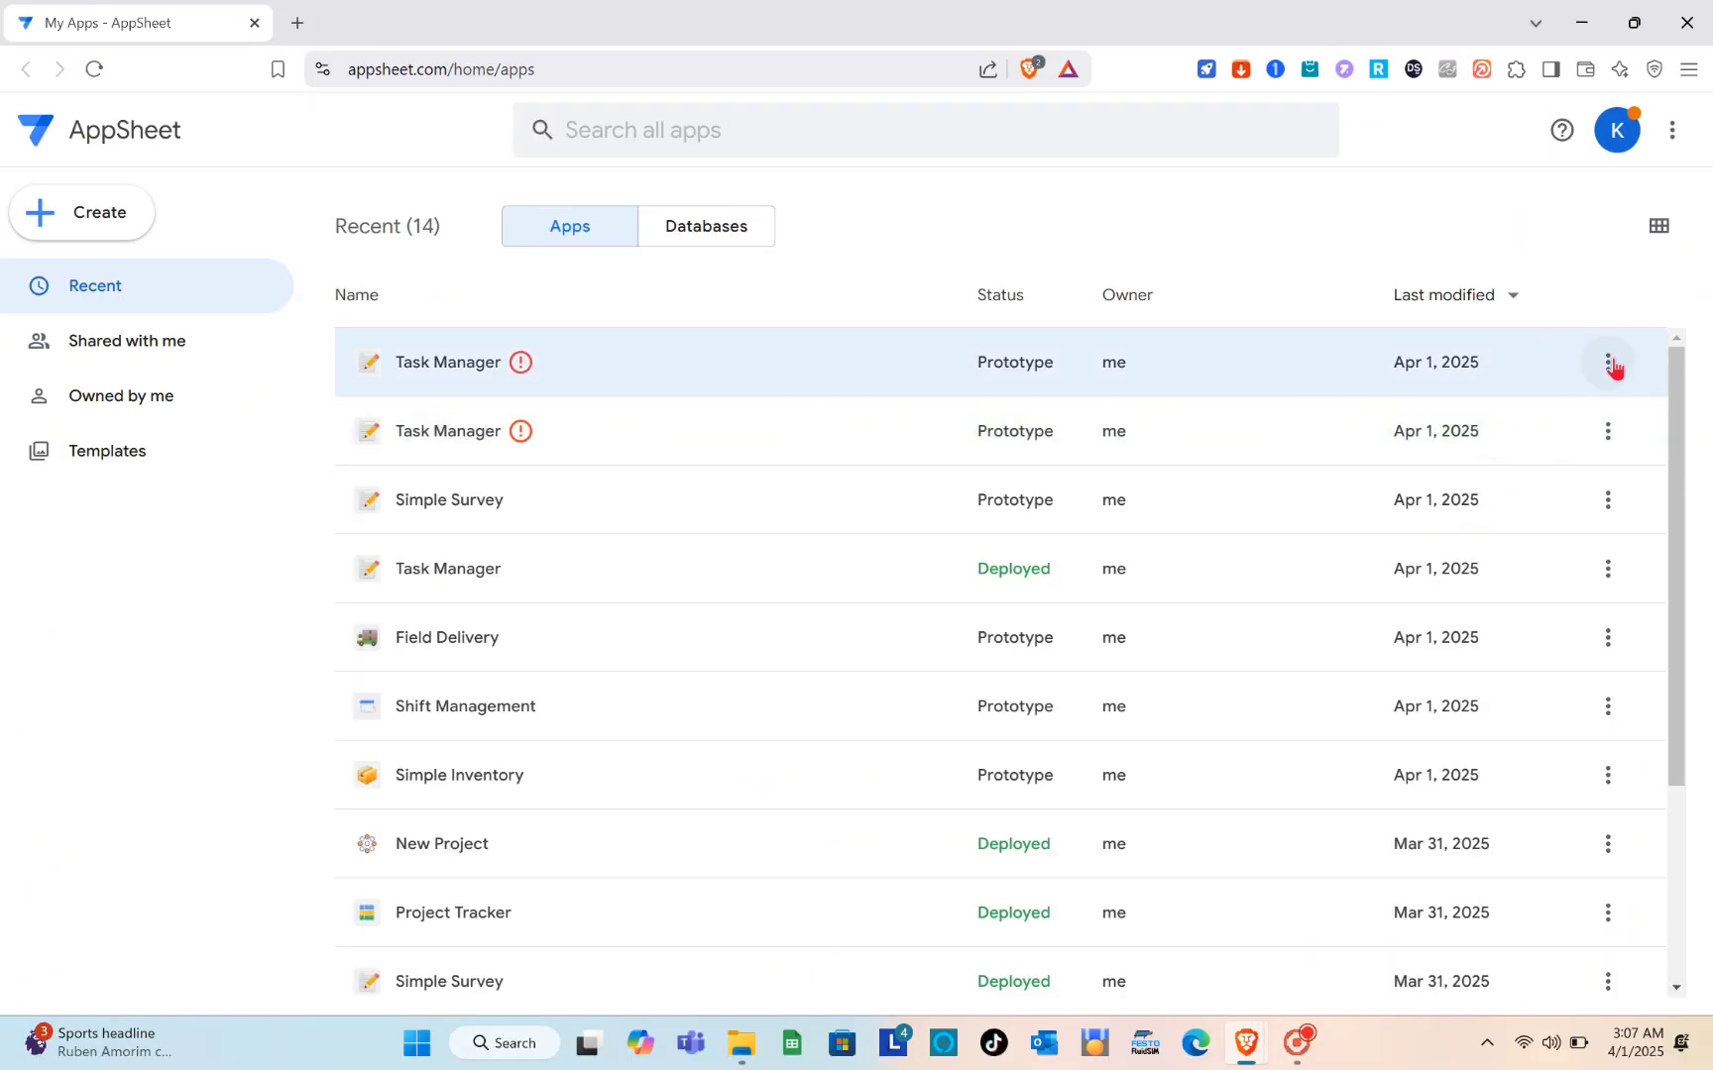
Delete the two flagged Task Manager prototype apps, leaving 12 recent apps
click(1595, 462)
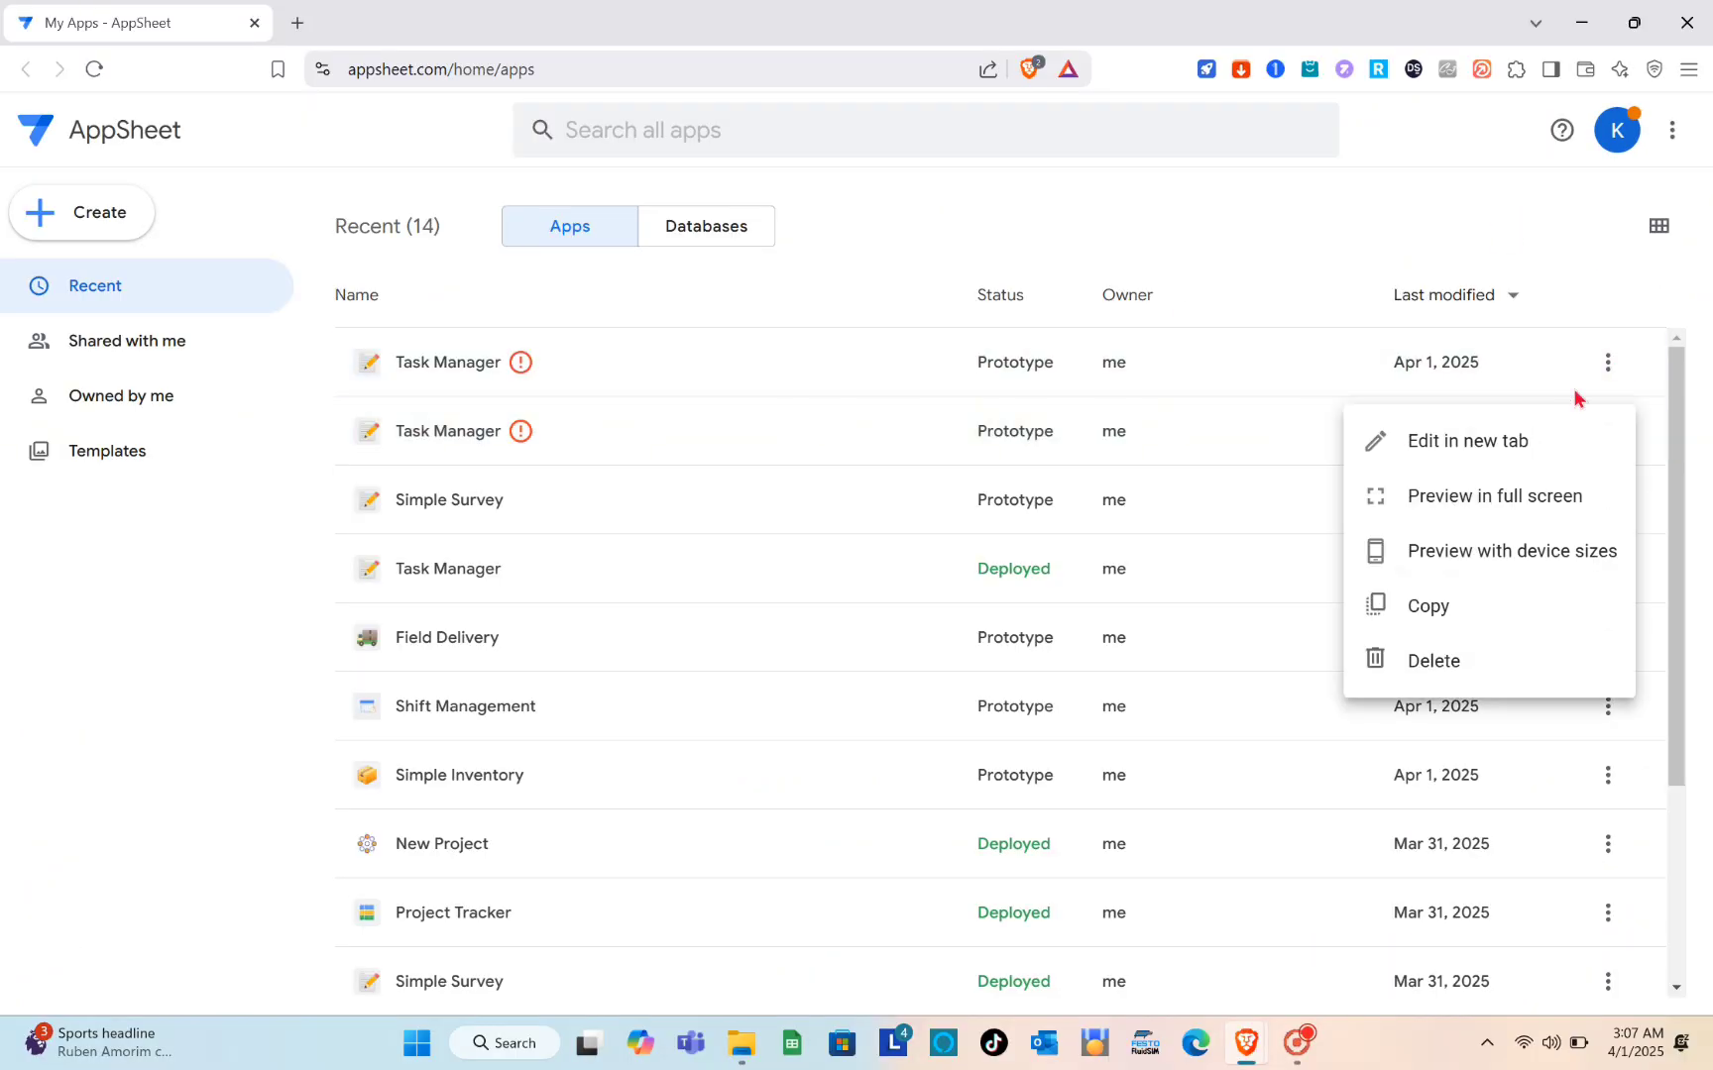
click(1455, 661)
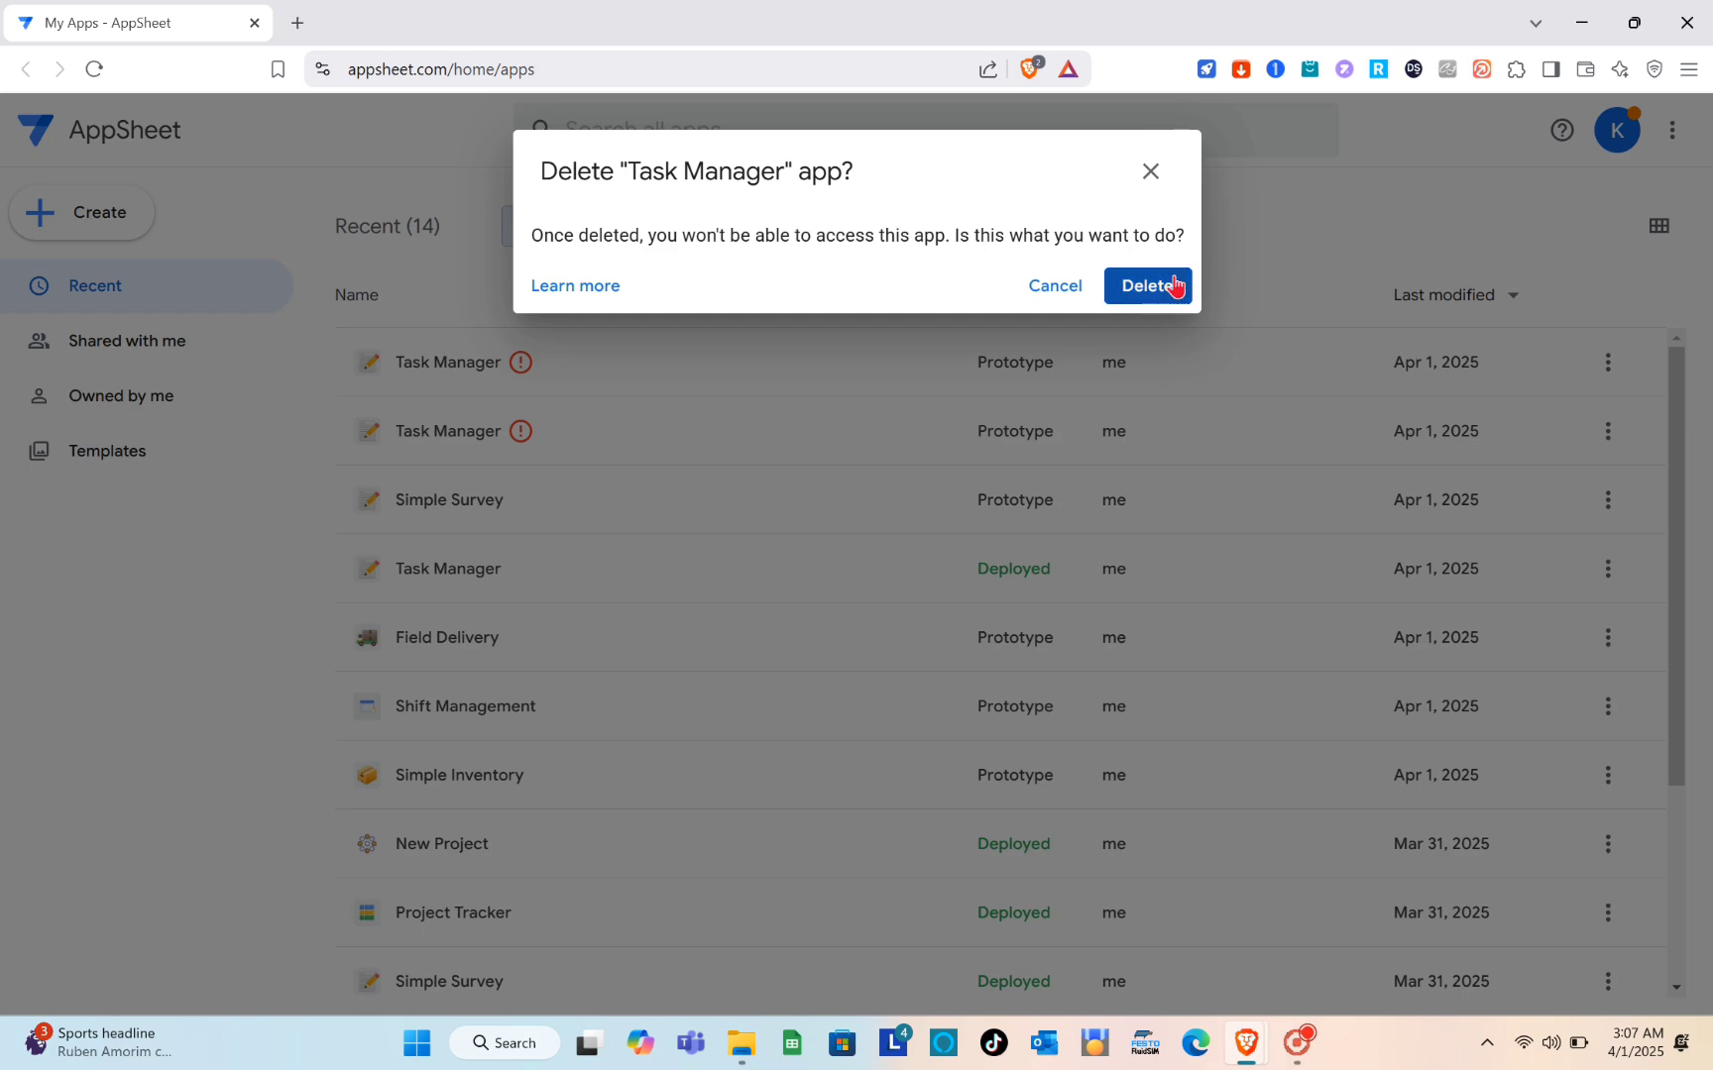
click(1174, 287)
click(1607, 367)
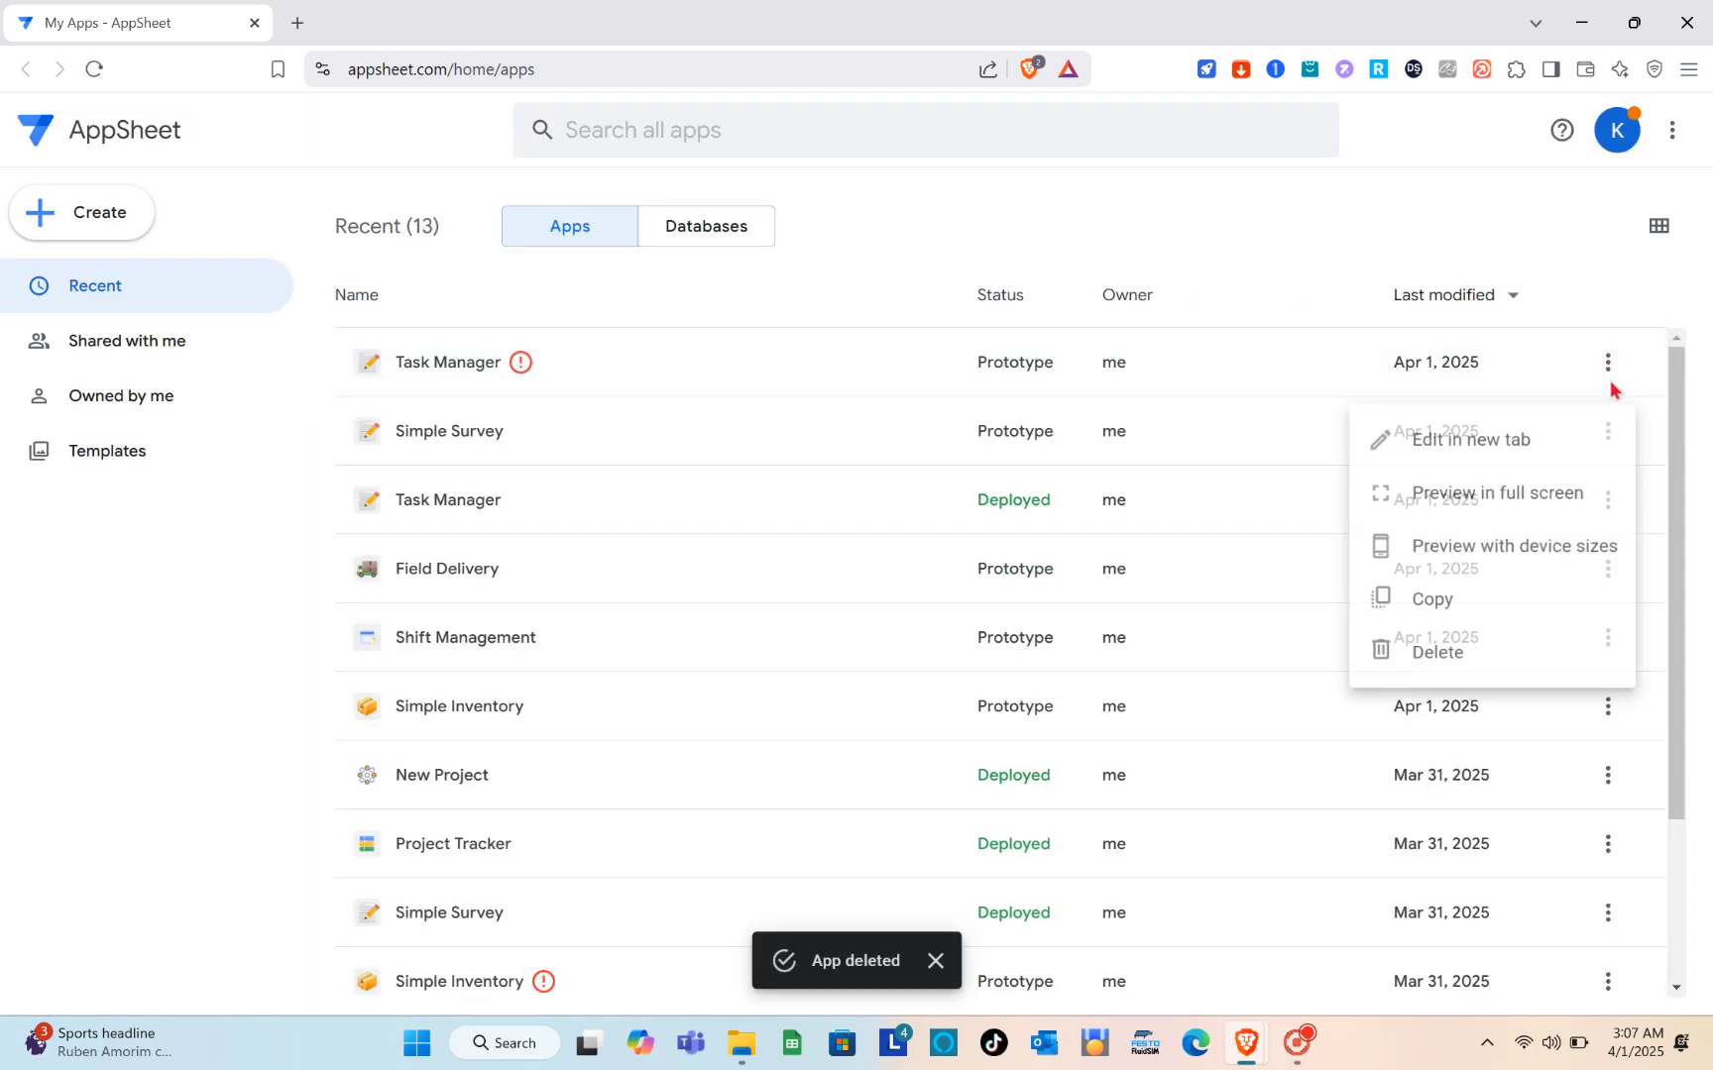
click(1499, 673)
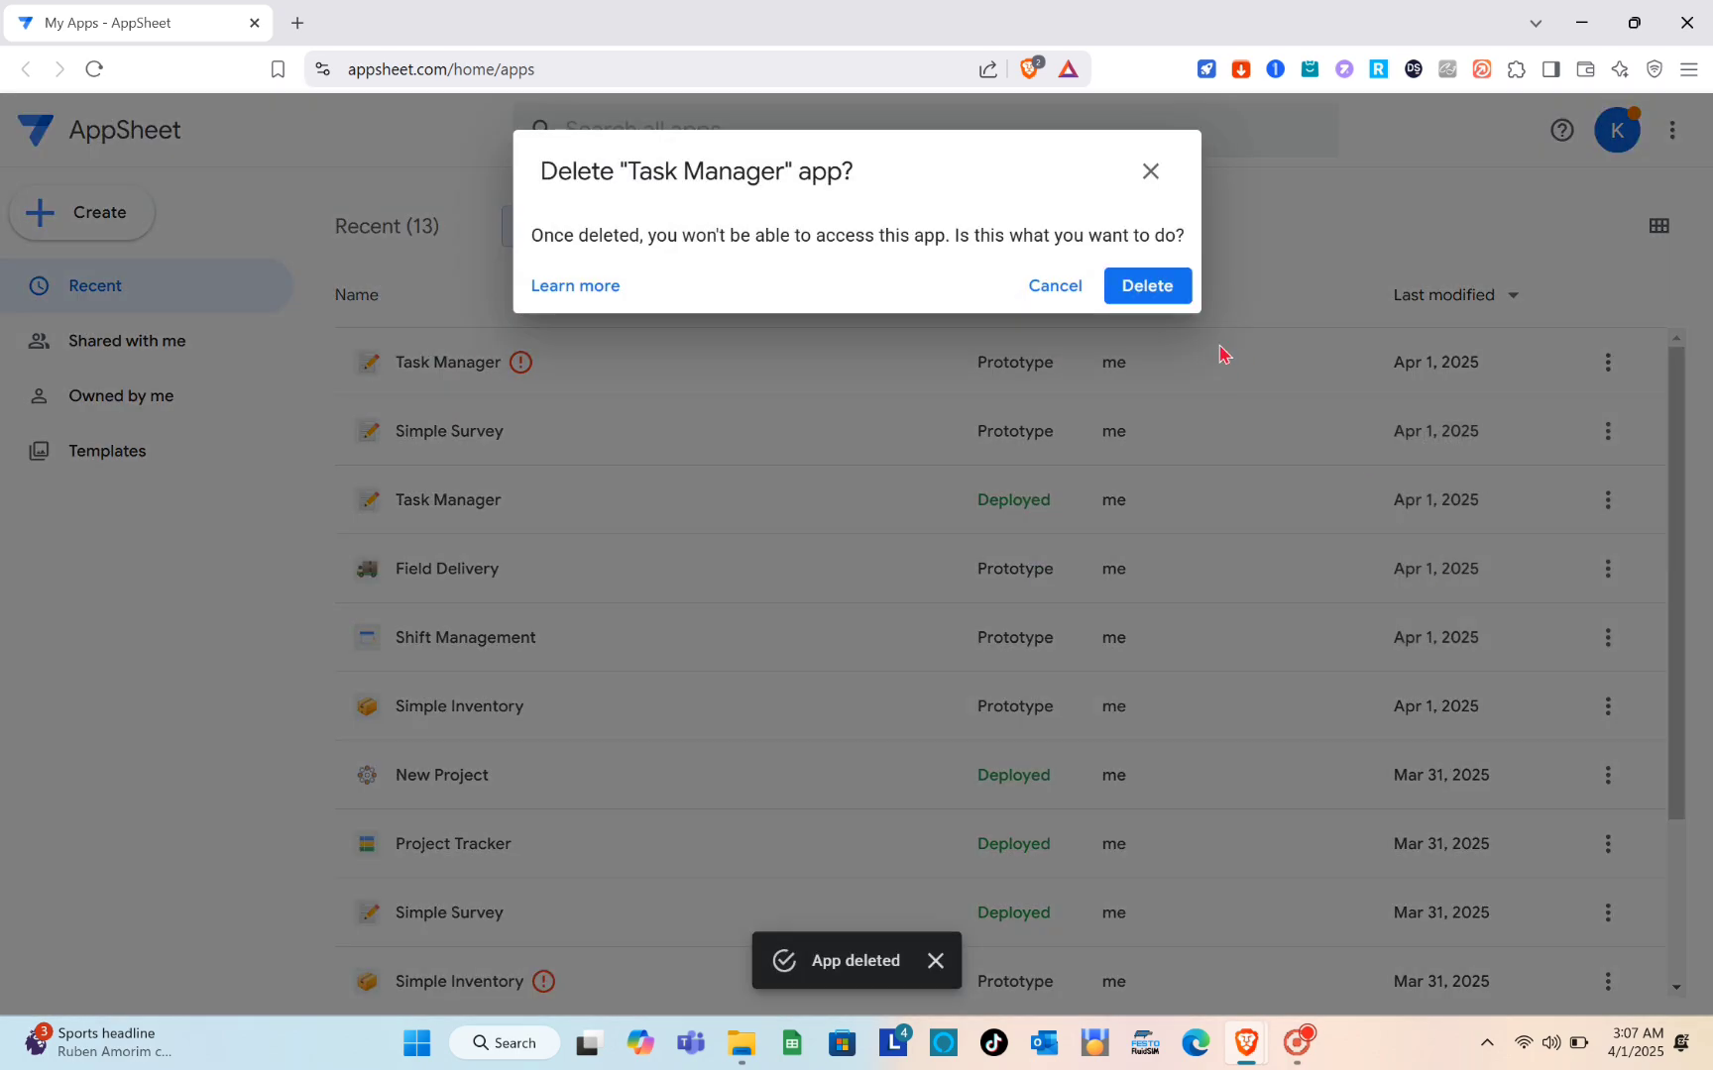
click(1175, 295)
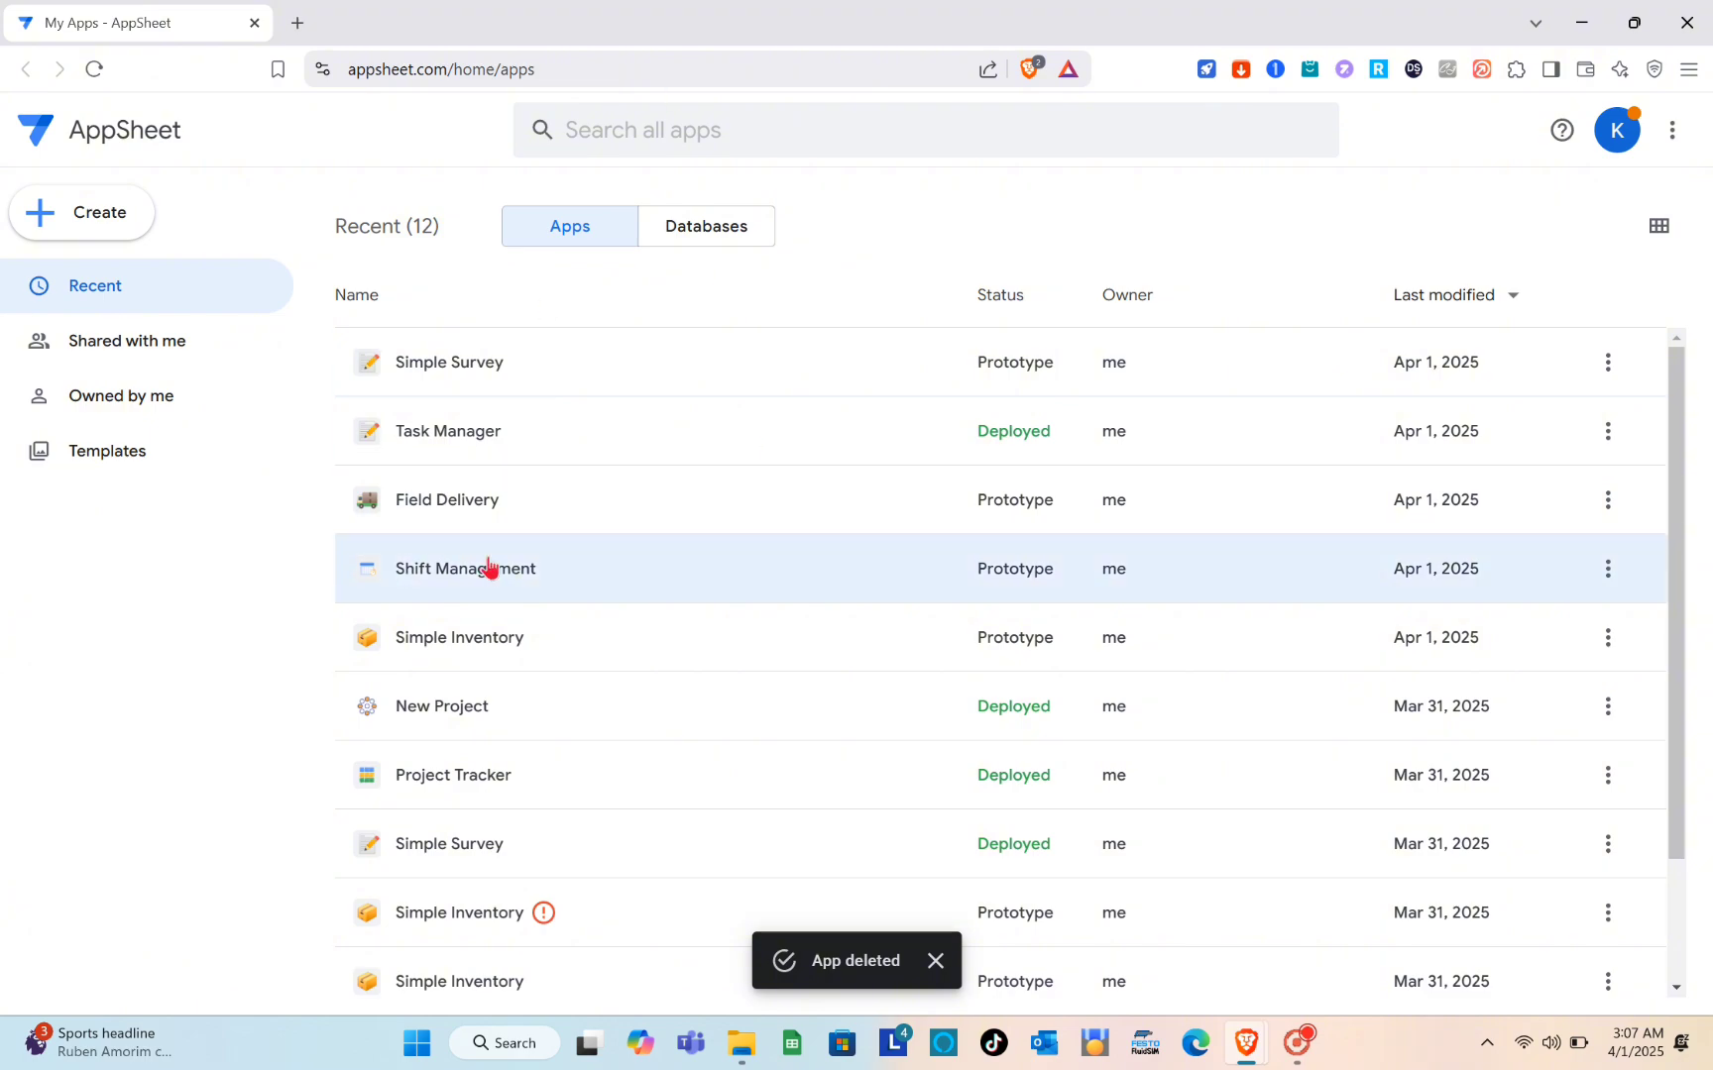
Open the second Untitled database from the Databases list to view its table, then go back
click(682, 234)
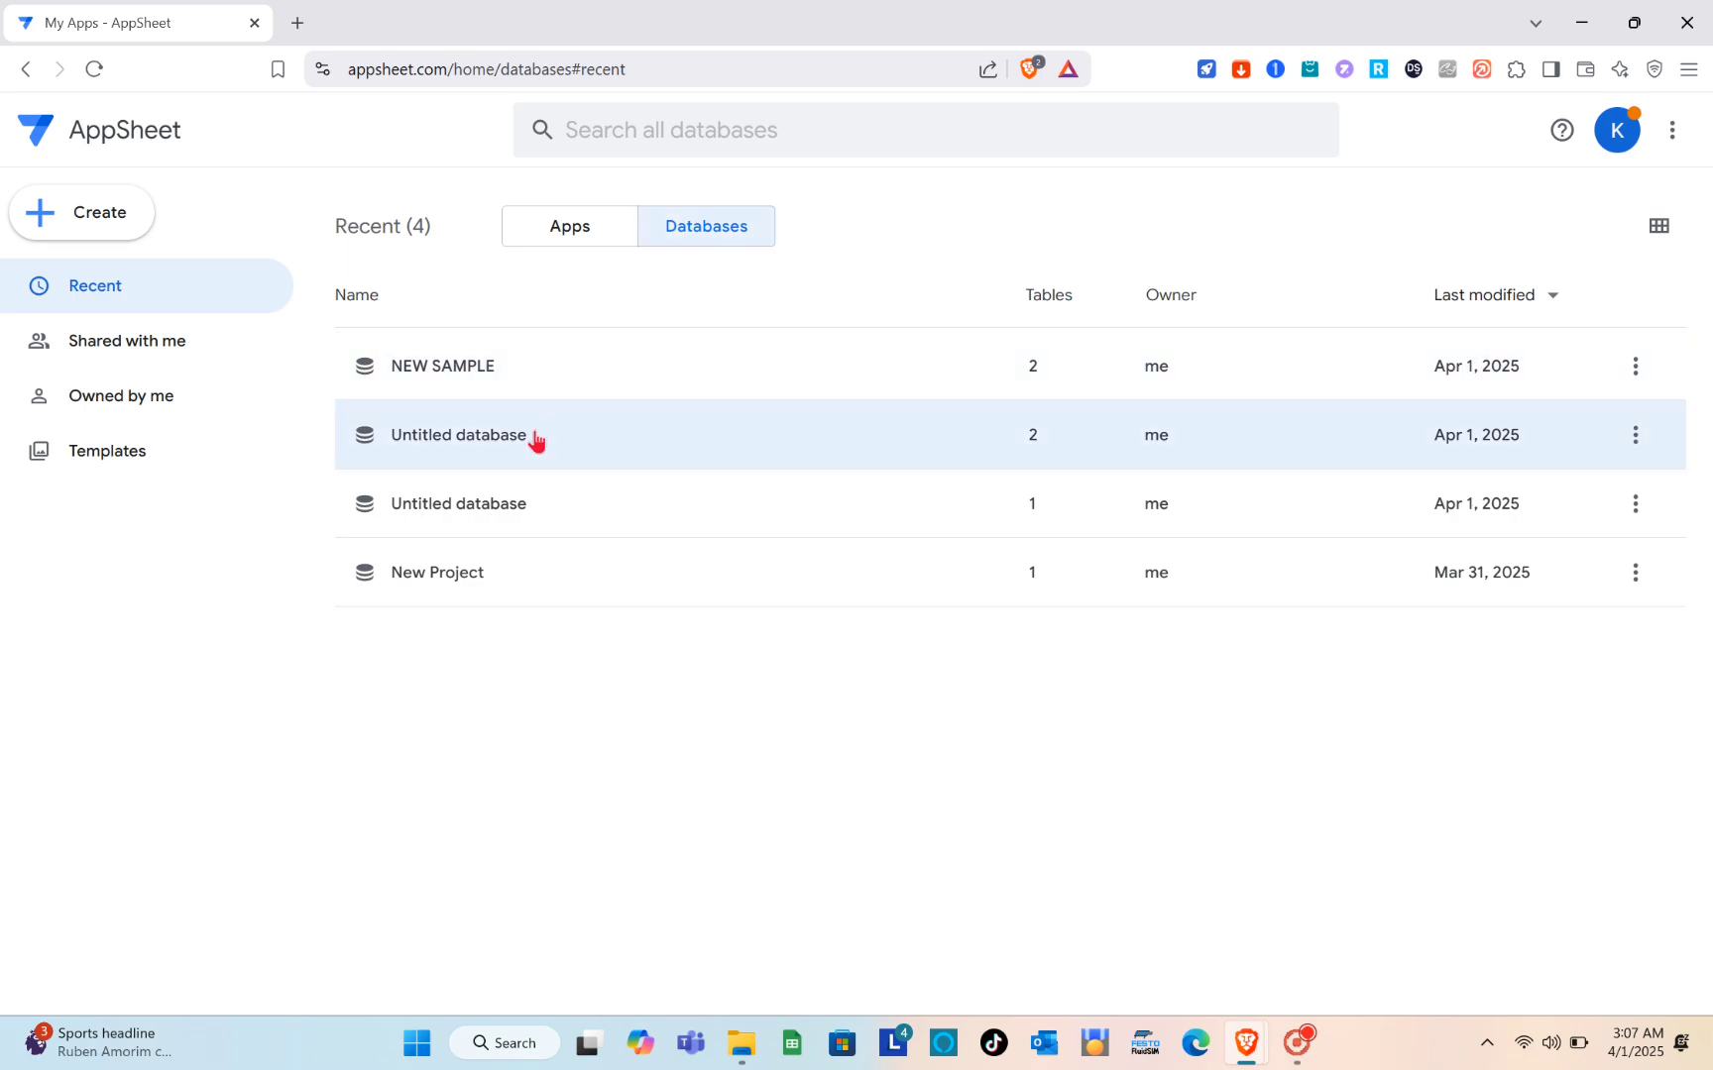
click(535, 440)
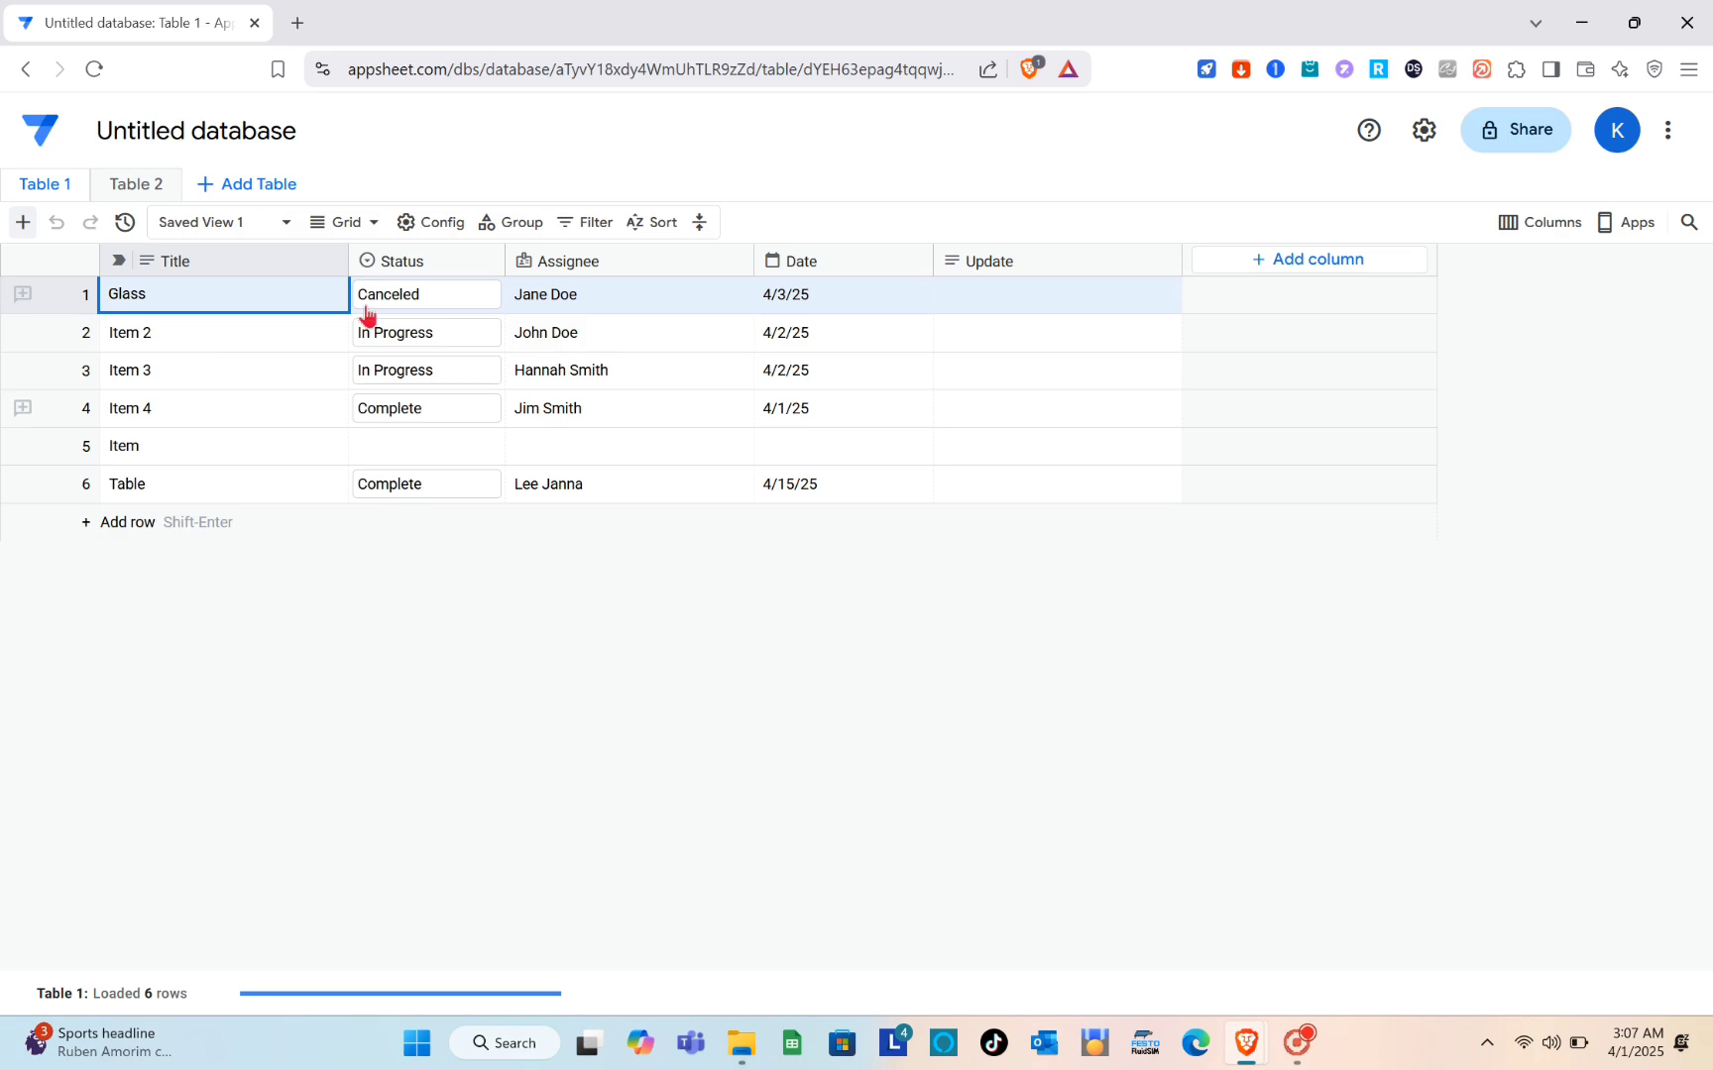
click(22, 81)
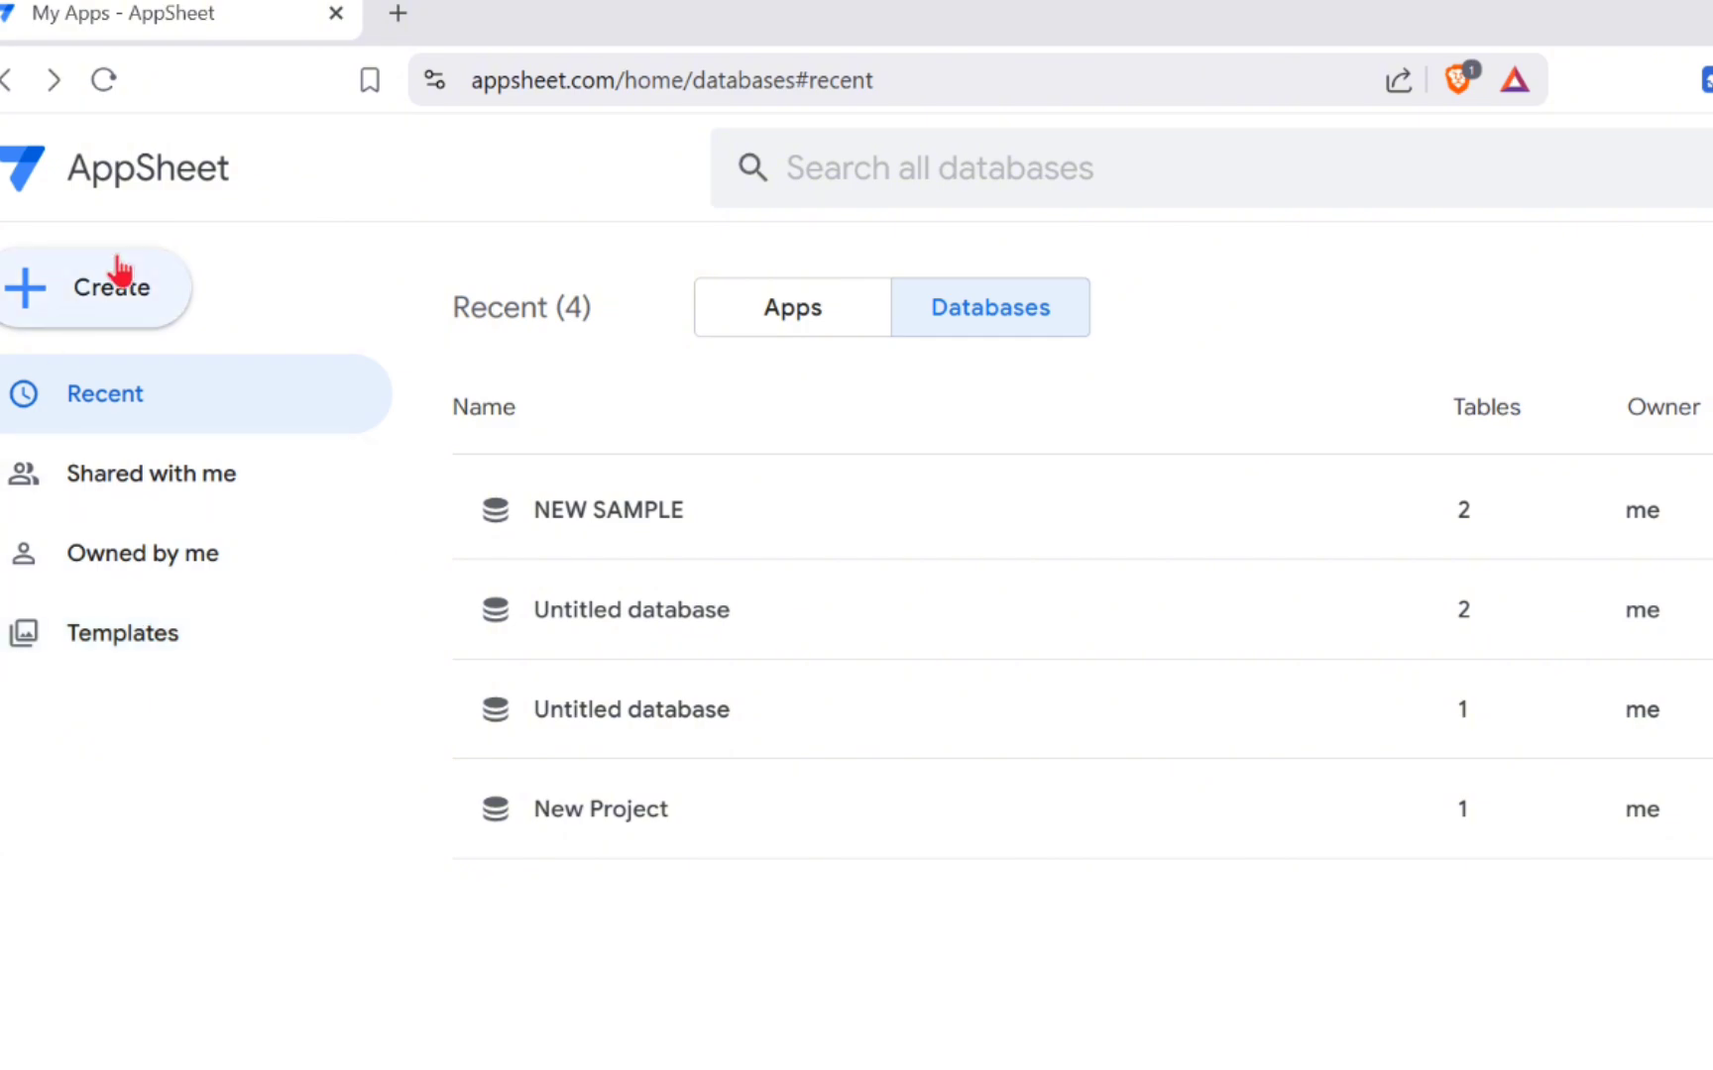
From the Apps list, create a new blank database via Create > Database > New database
click(784, 321)
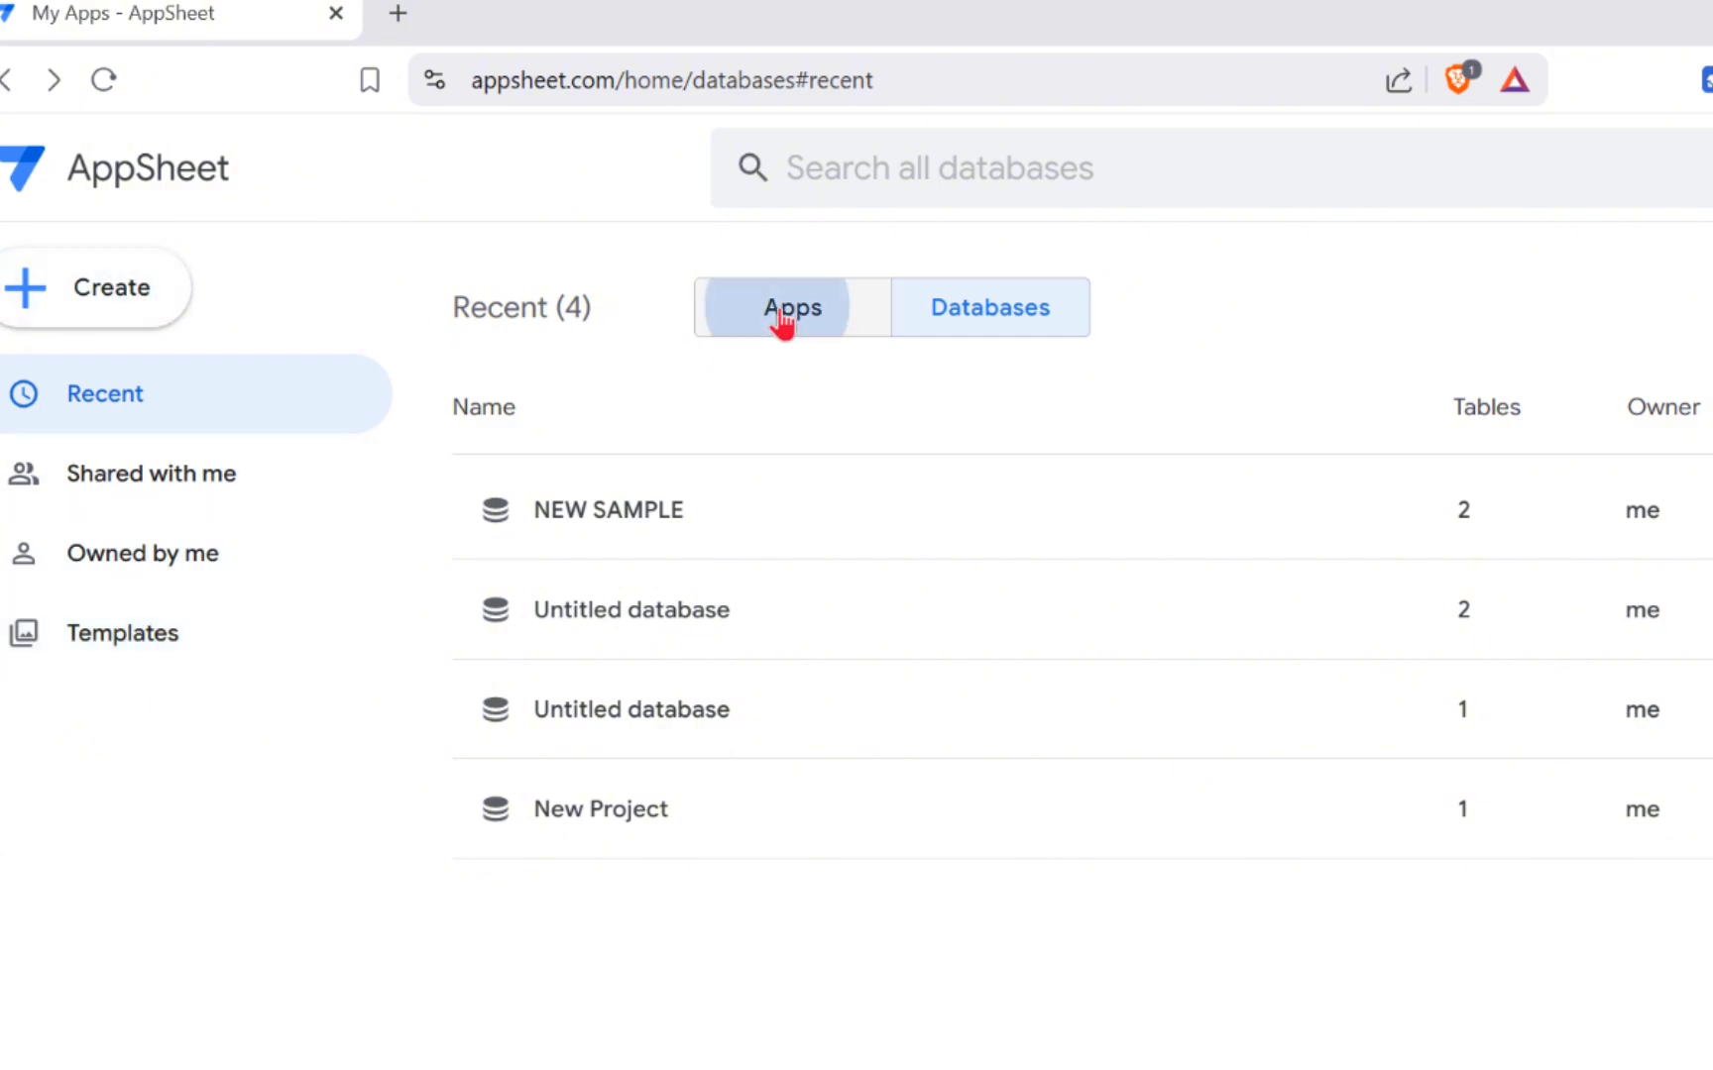
click(127, 297)
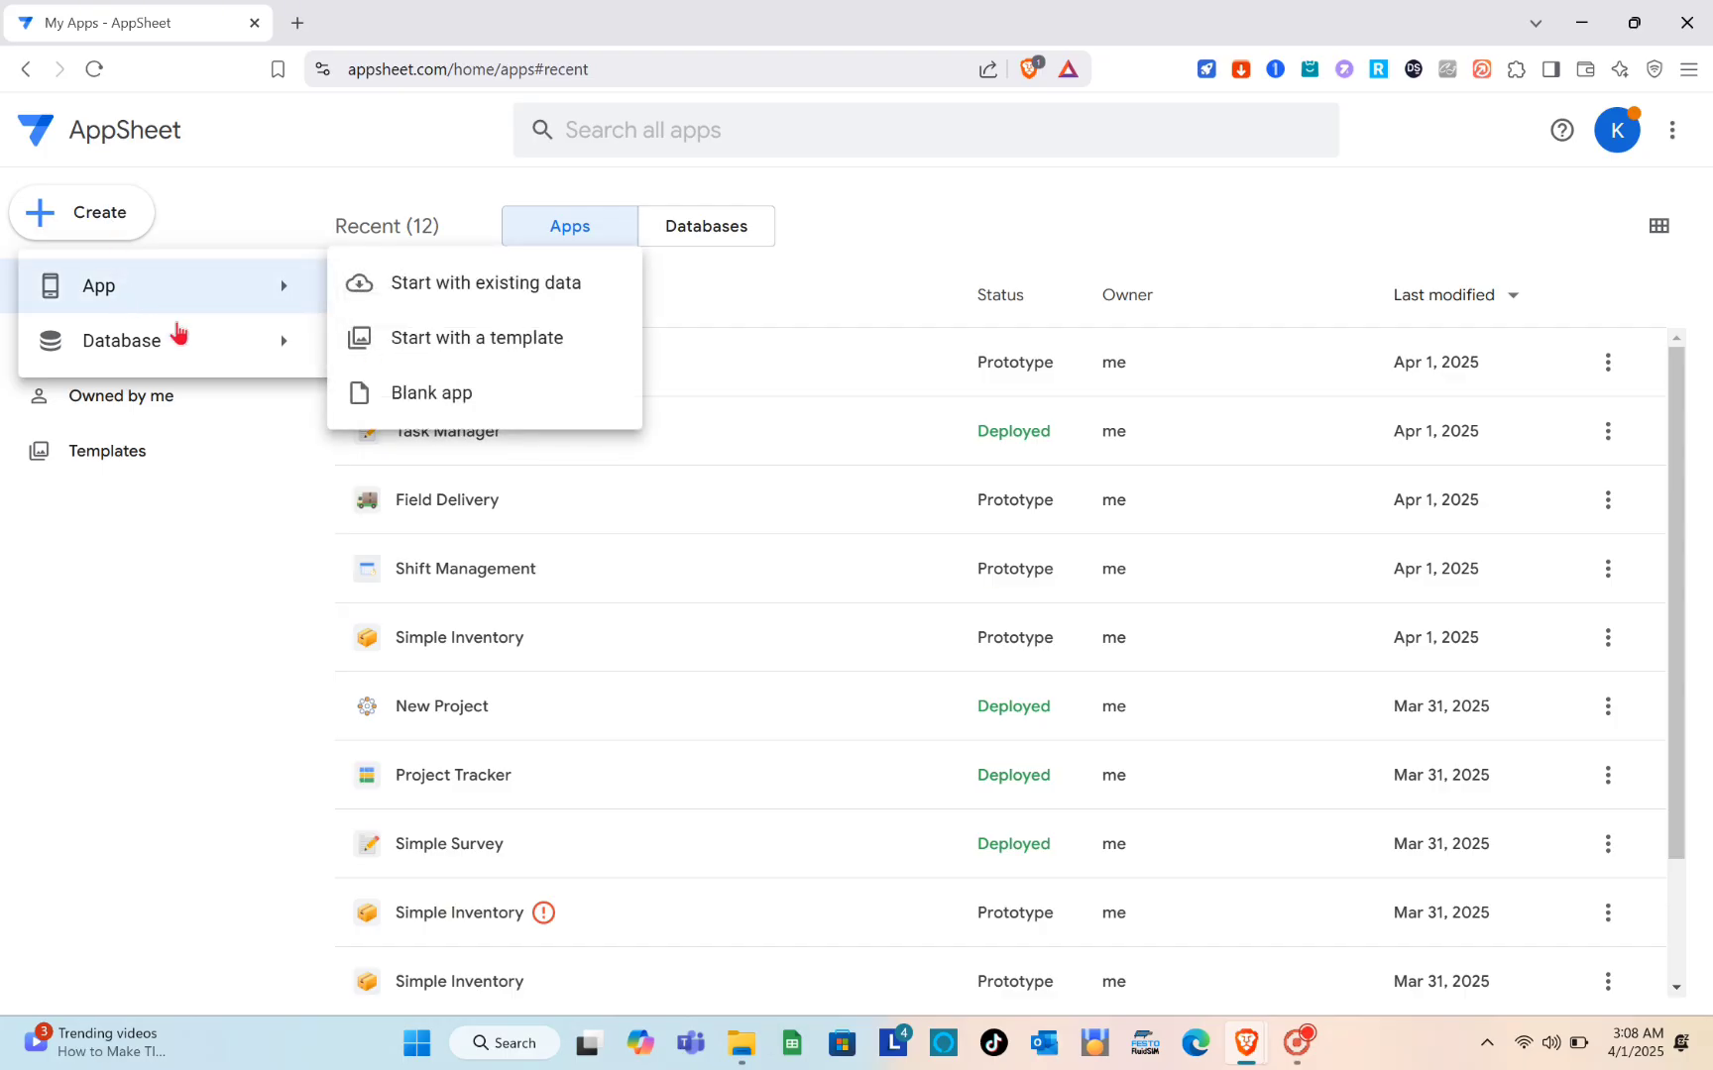
mouse_move(372, 479)
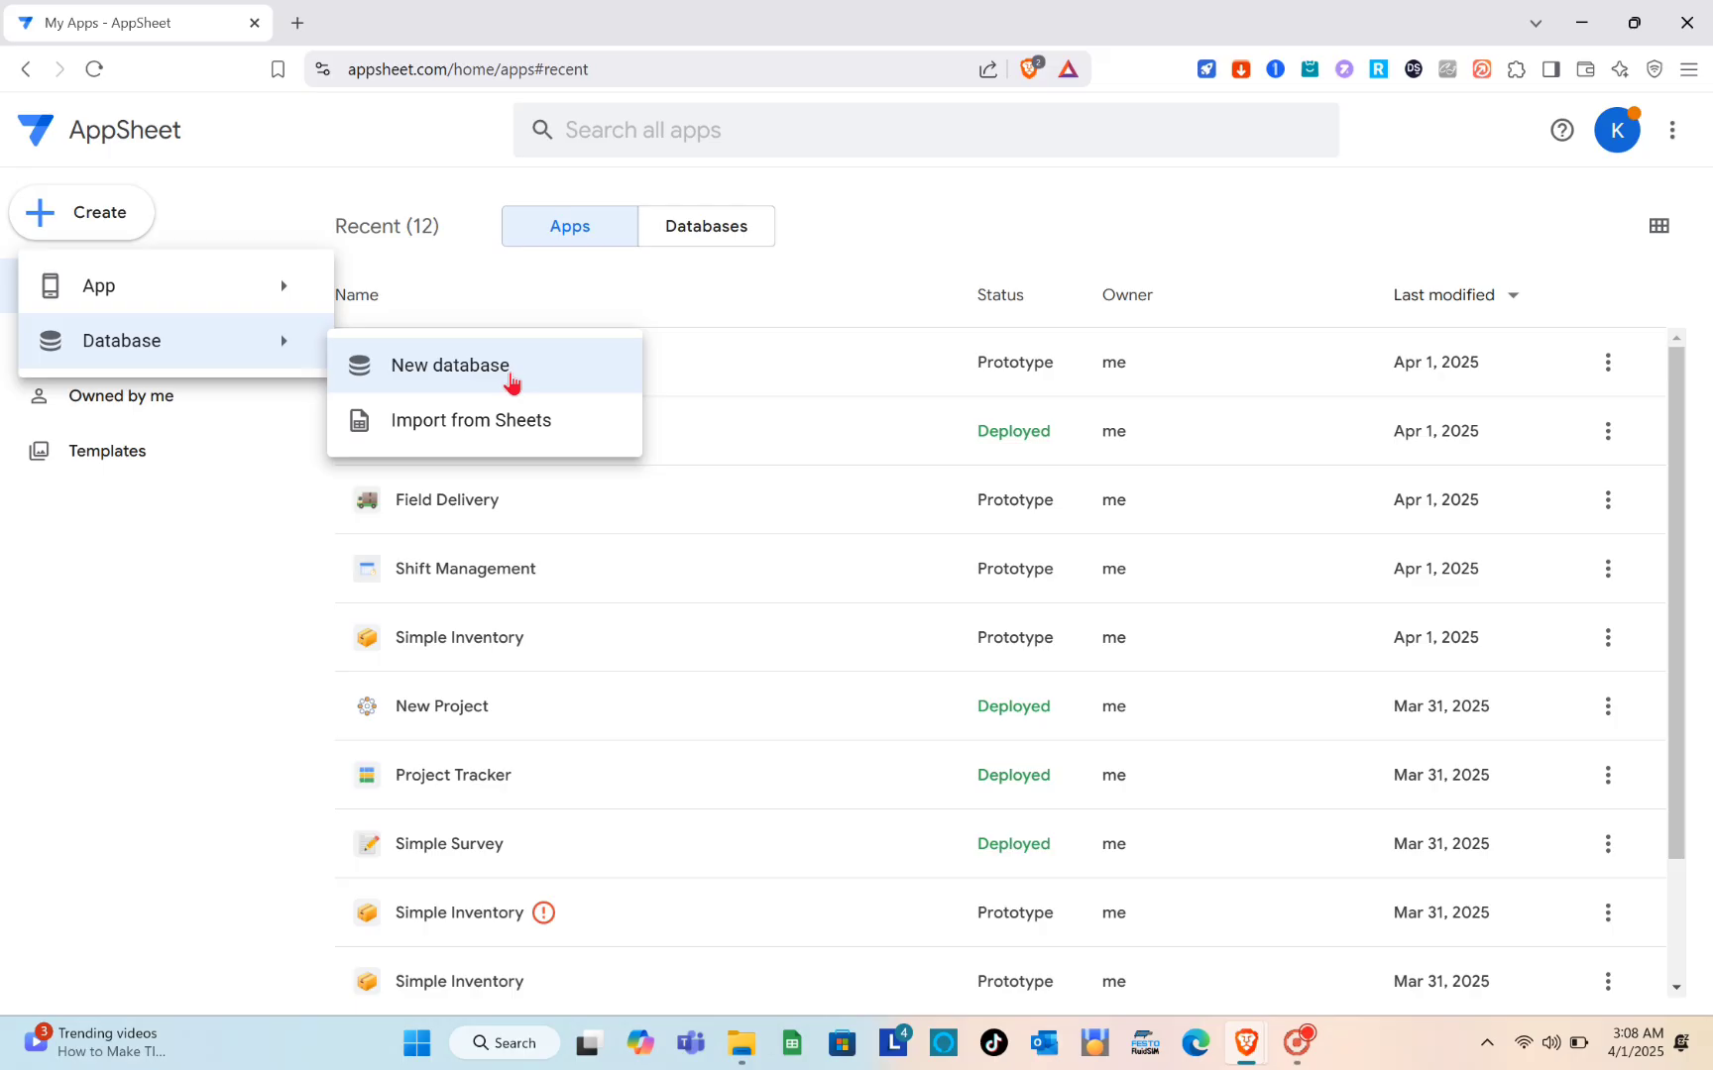
click(511, 375)
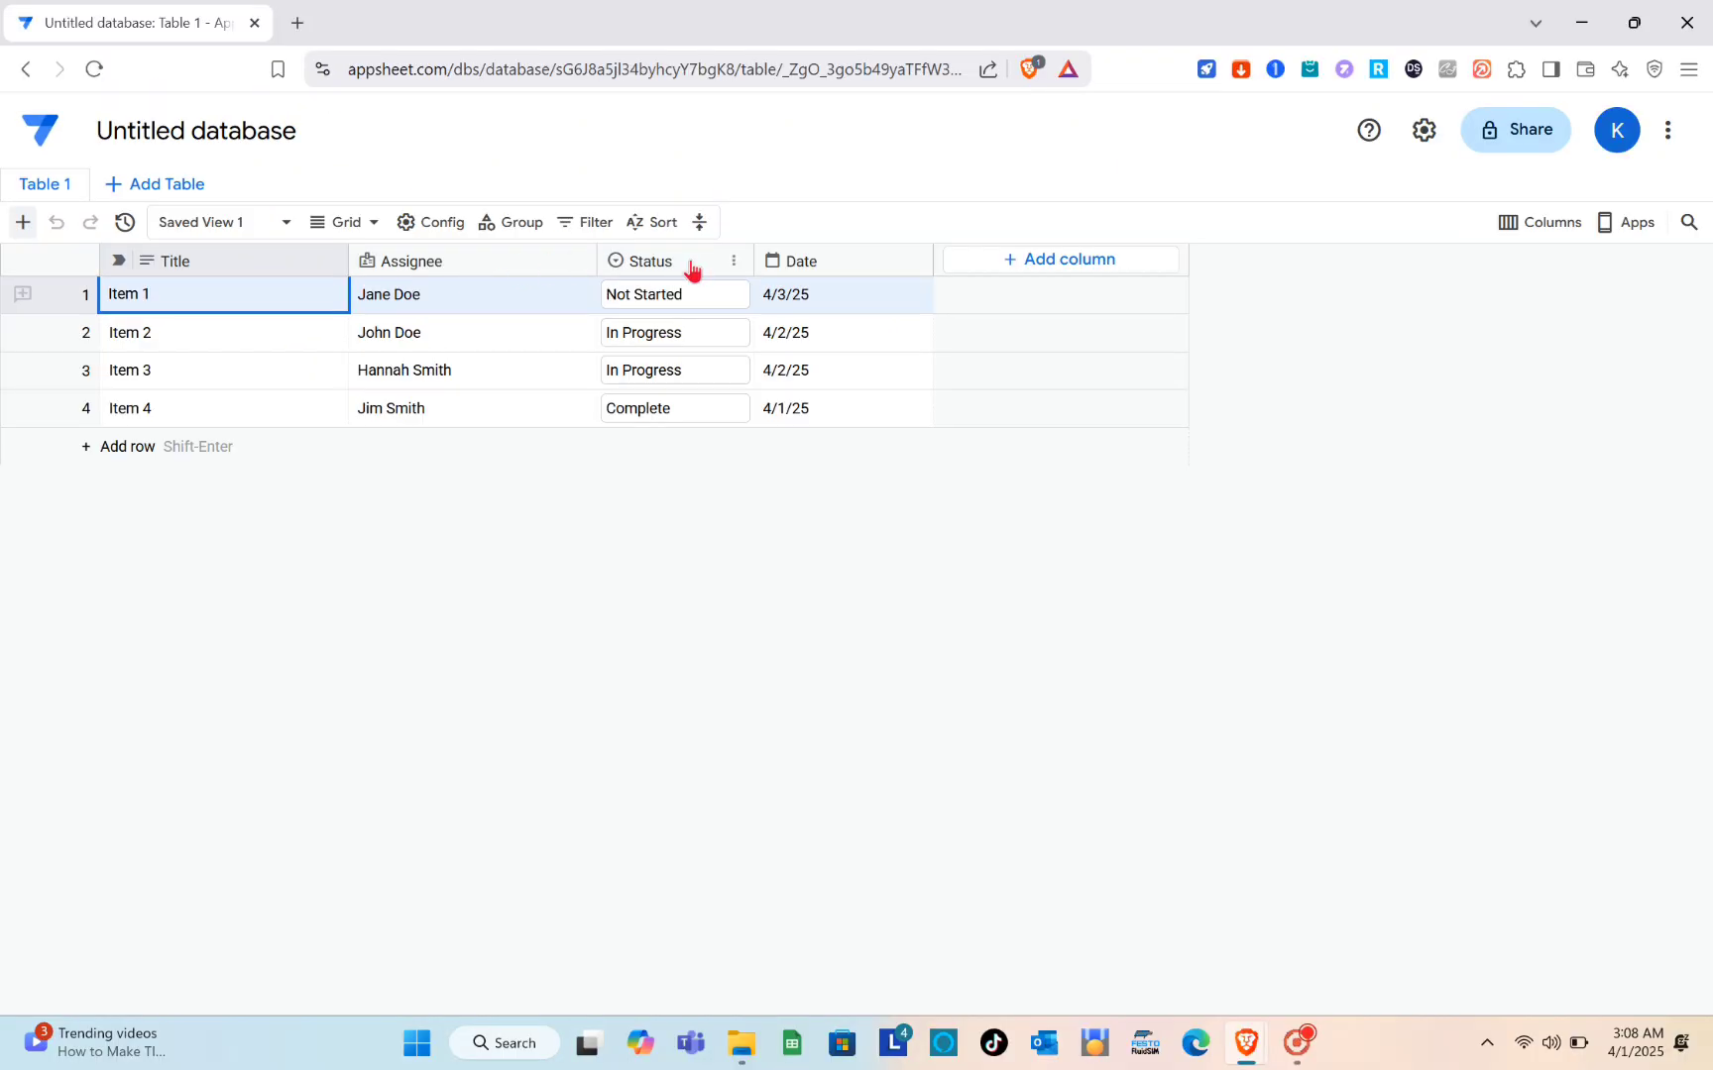
Add a column named 'Update' with type LongText after Date and save it
click(1038, 268)
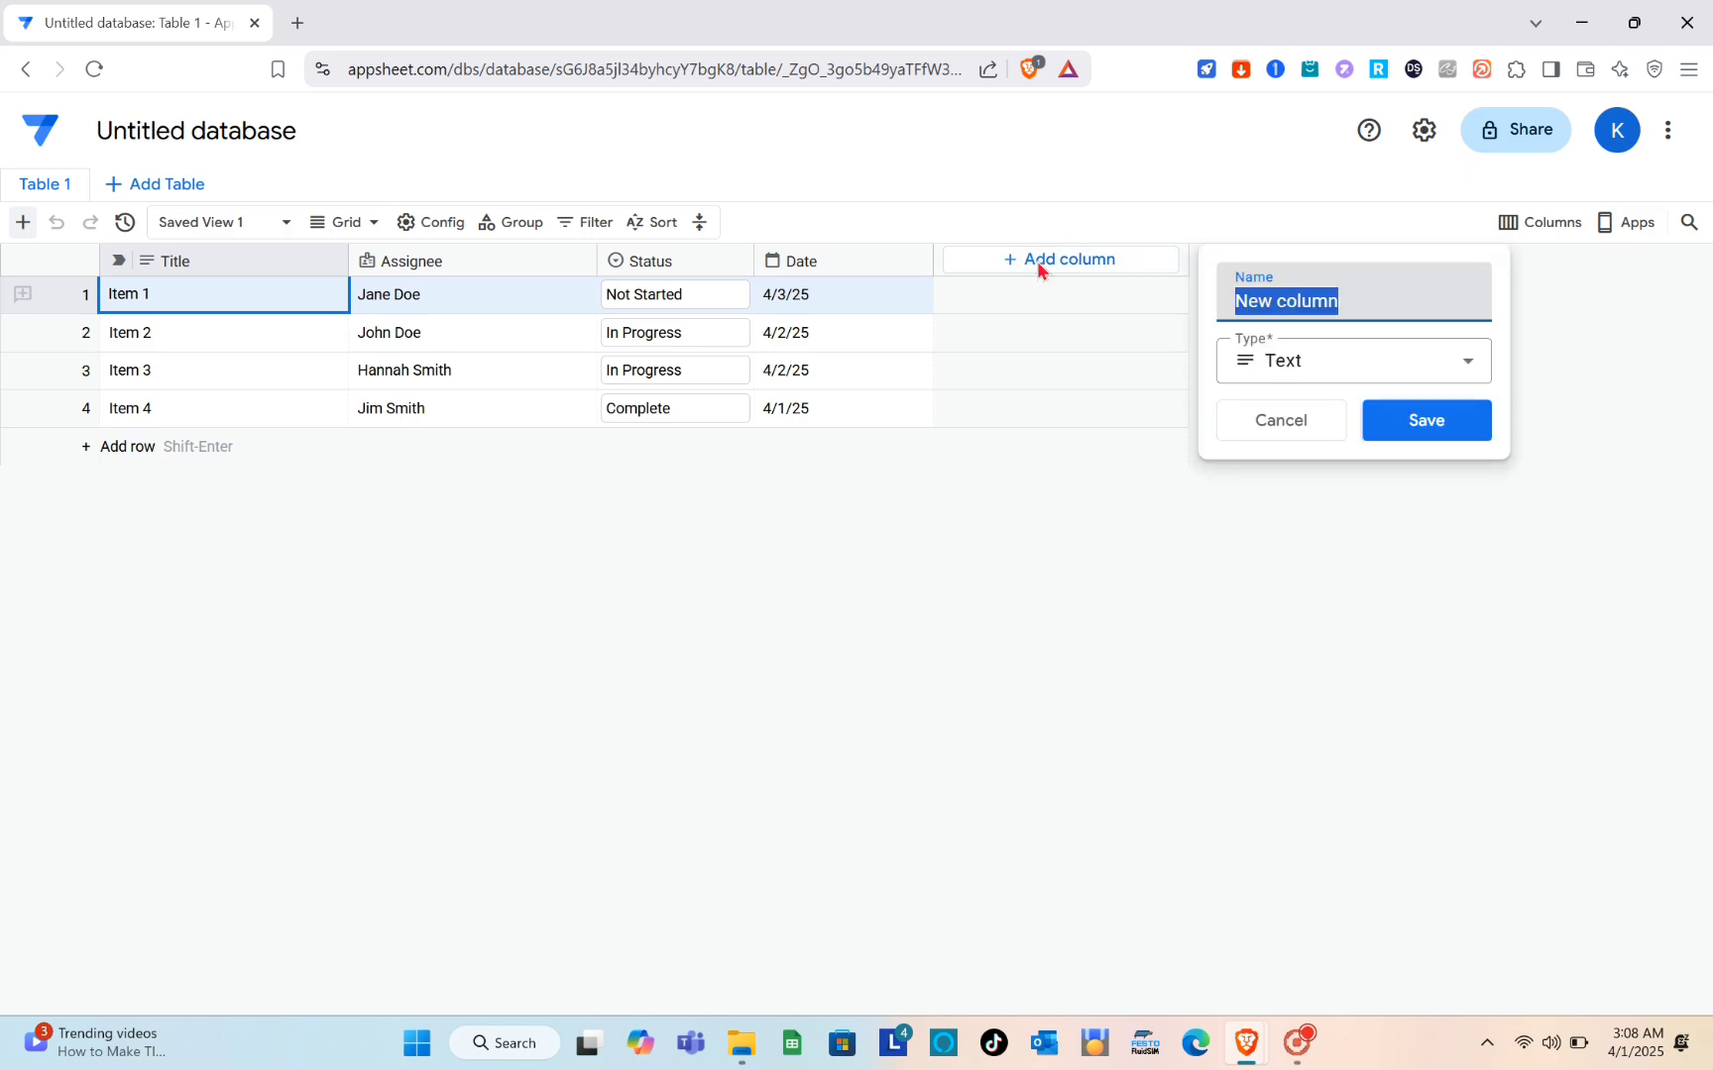
text(Update)
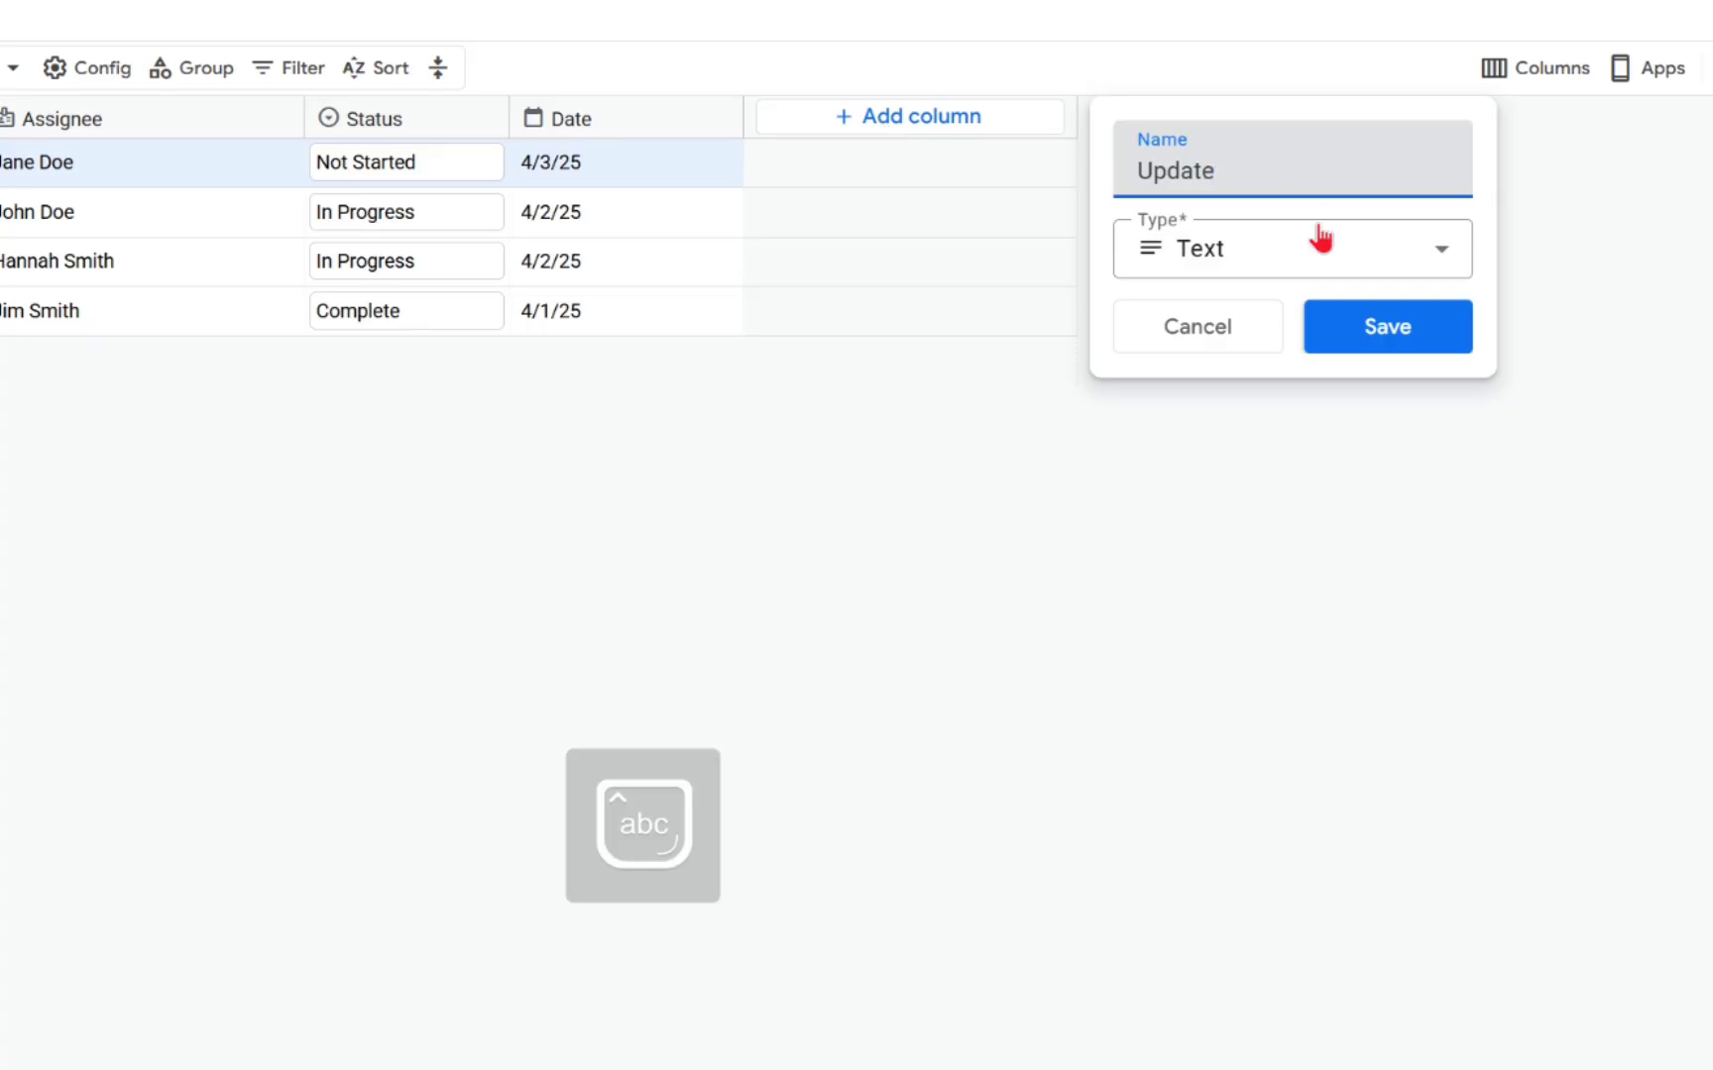
click(1376, 269)
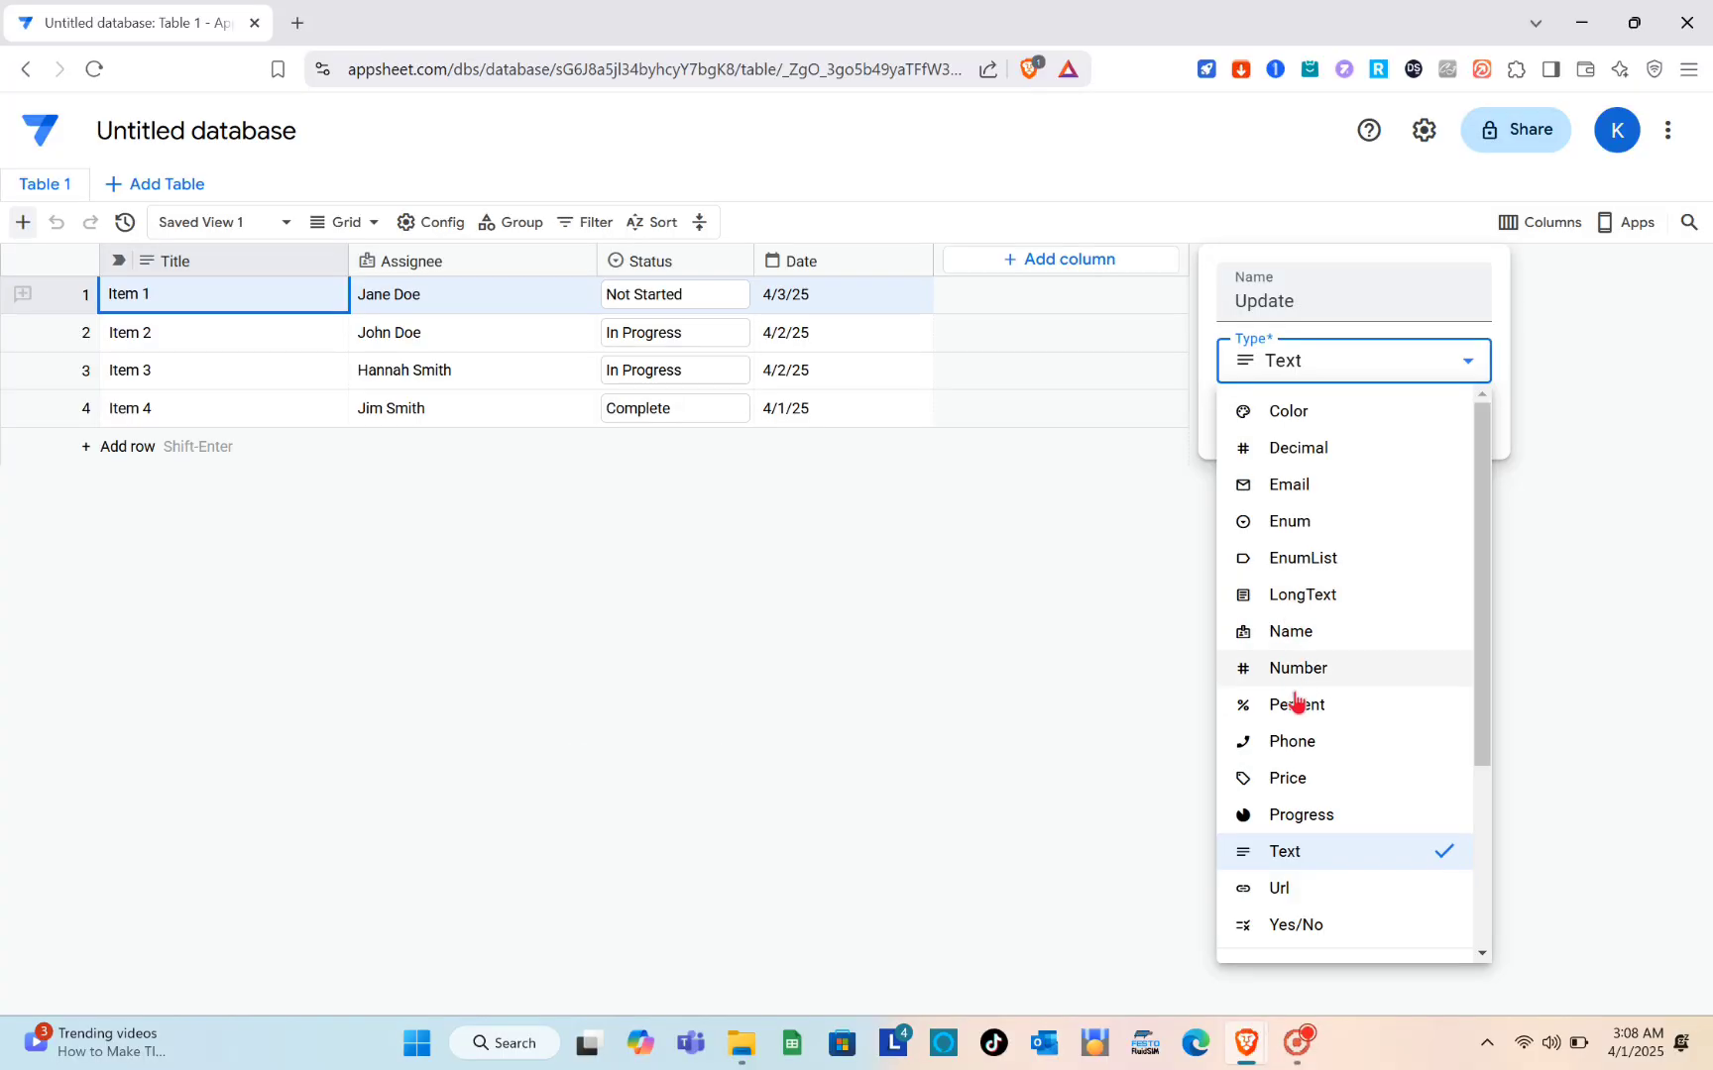
scroll(1295, 703, down, 3)
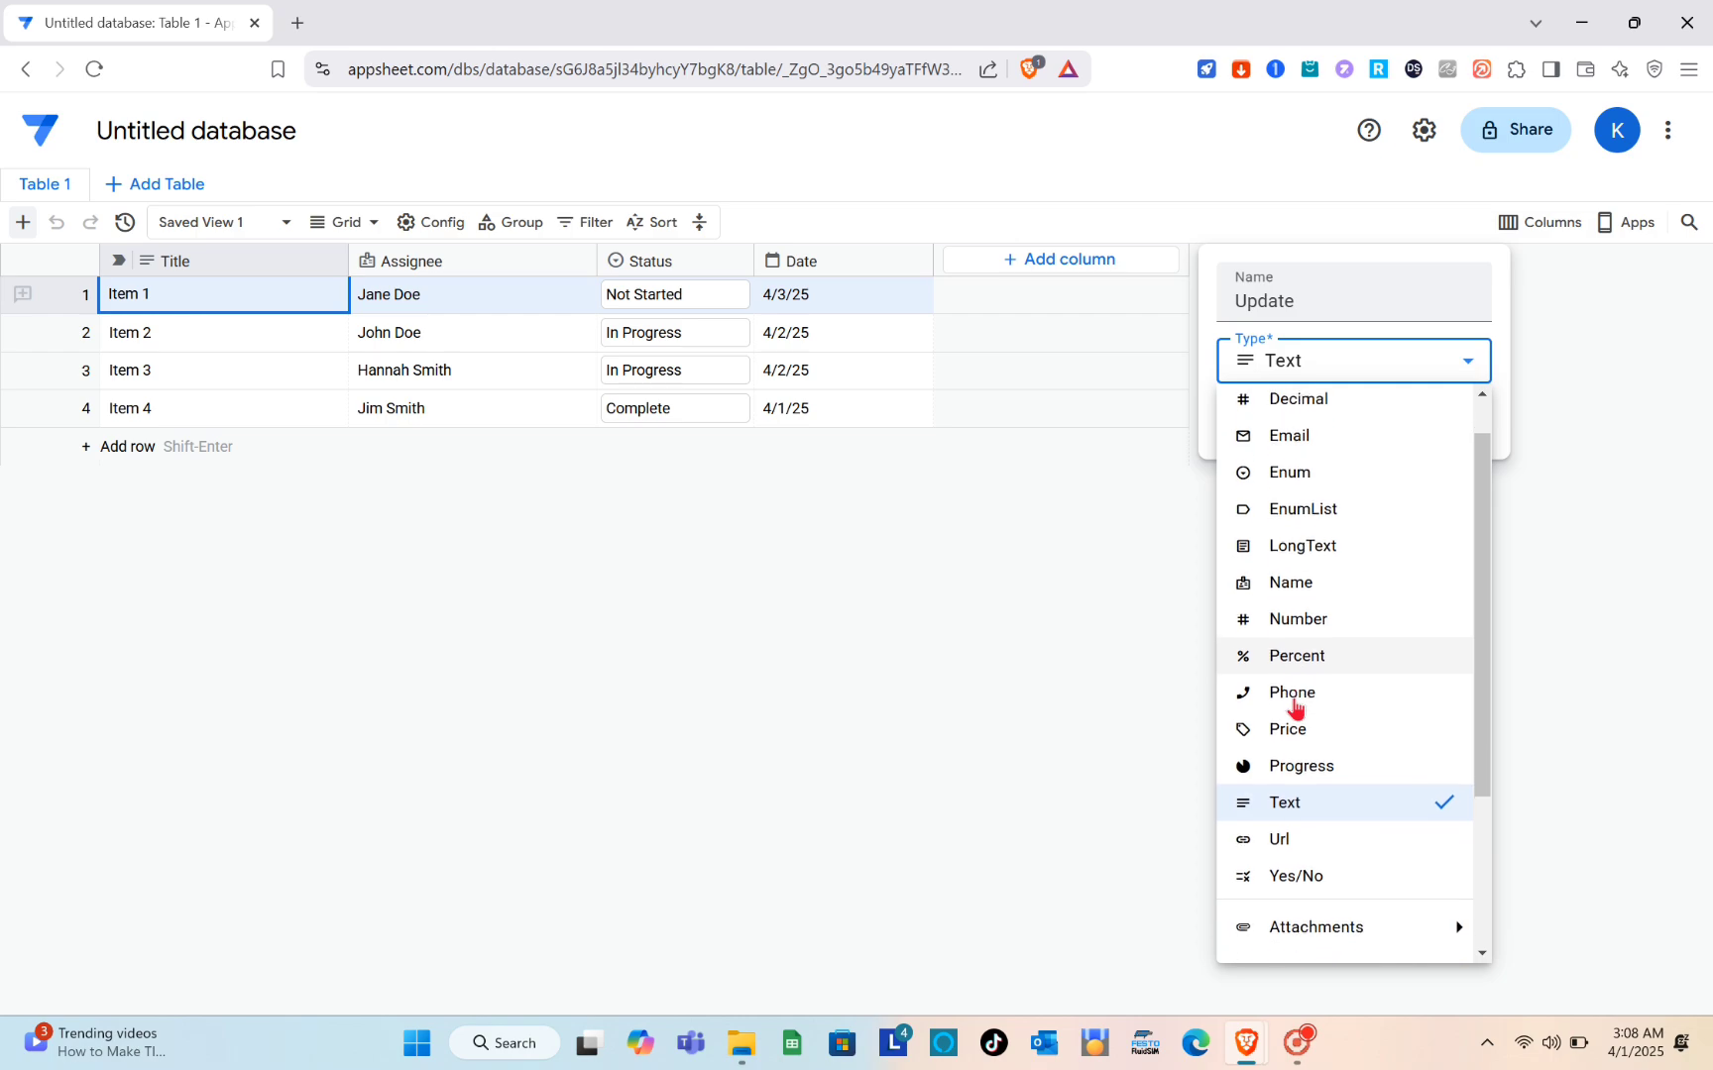
scroll(1295, 705, up, 1)
scroll(1295, 705, down, 2)
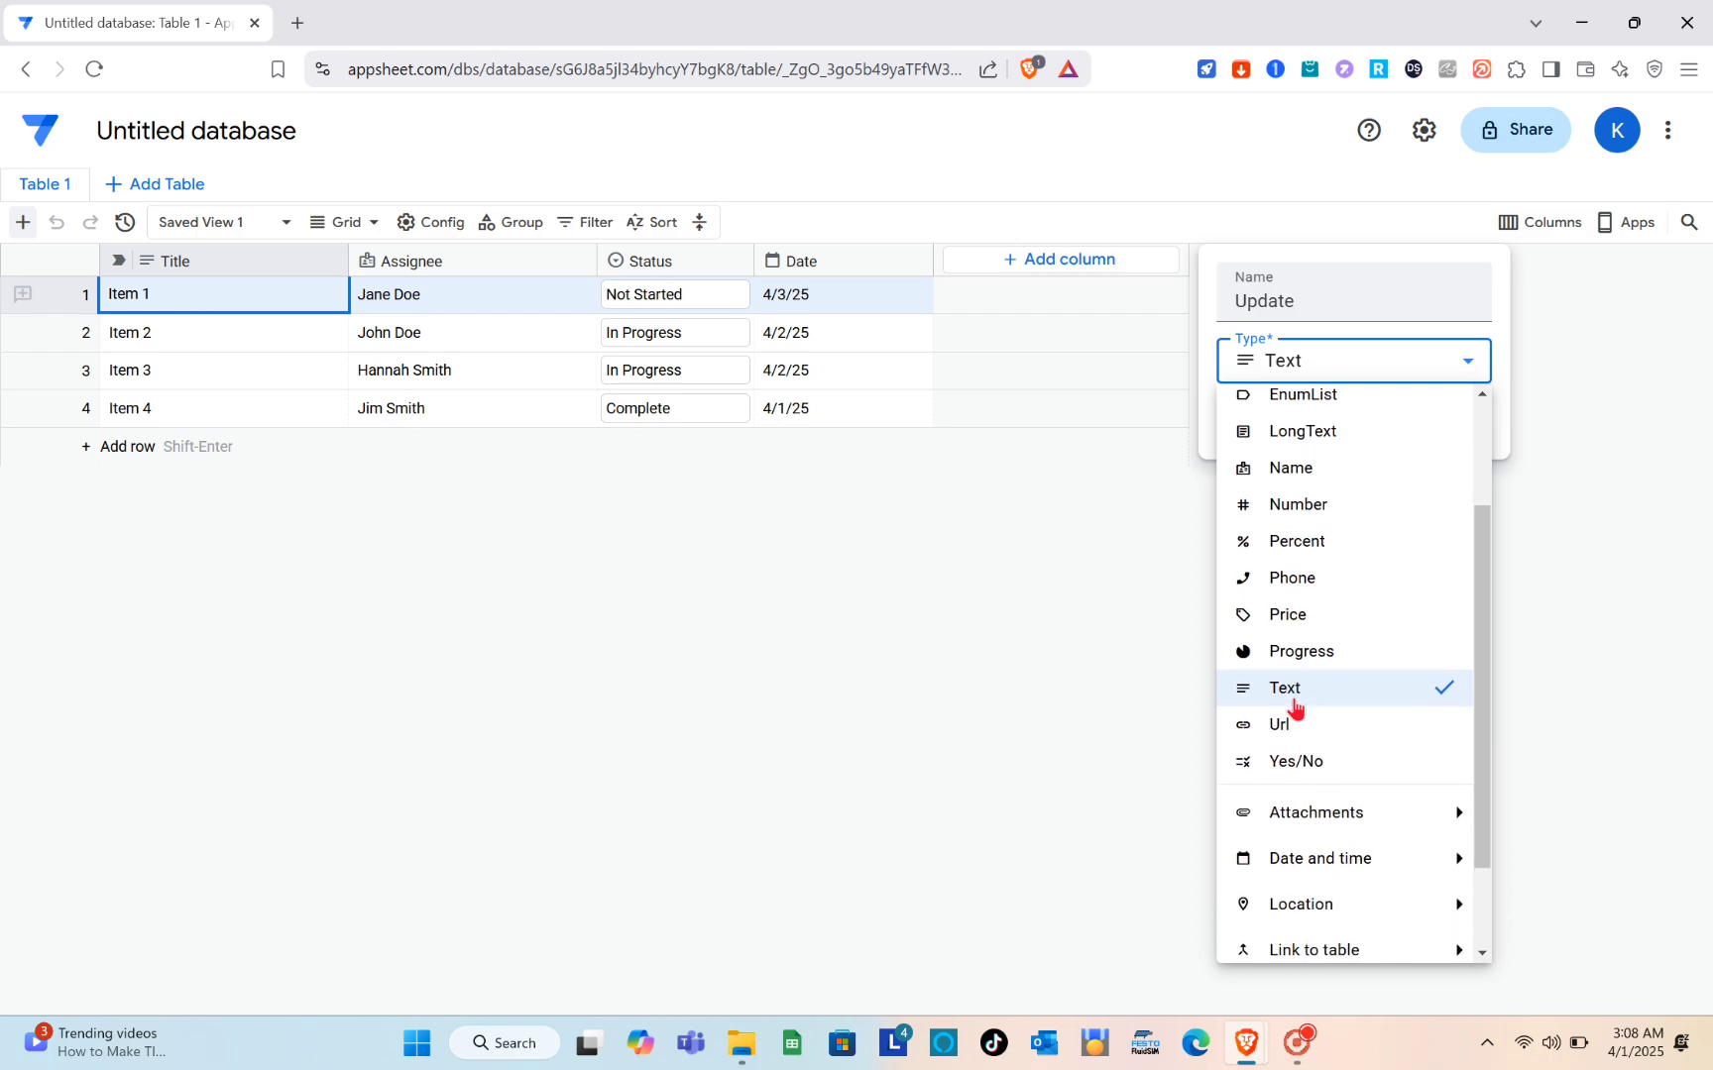
scroll(1295, 706, down, 1)
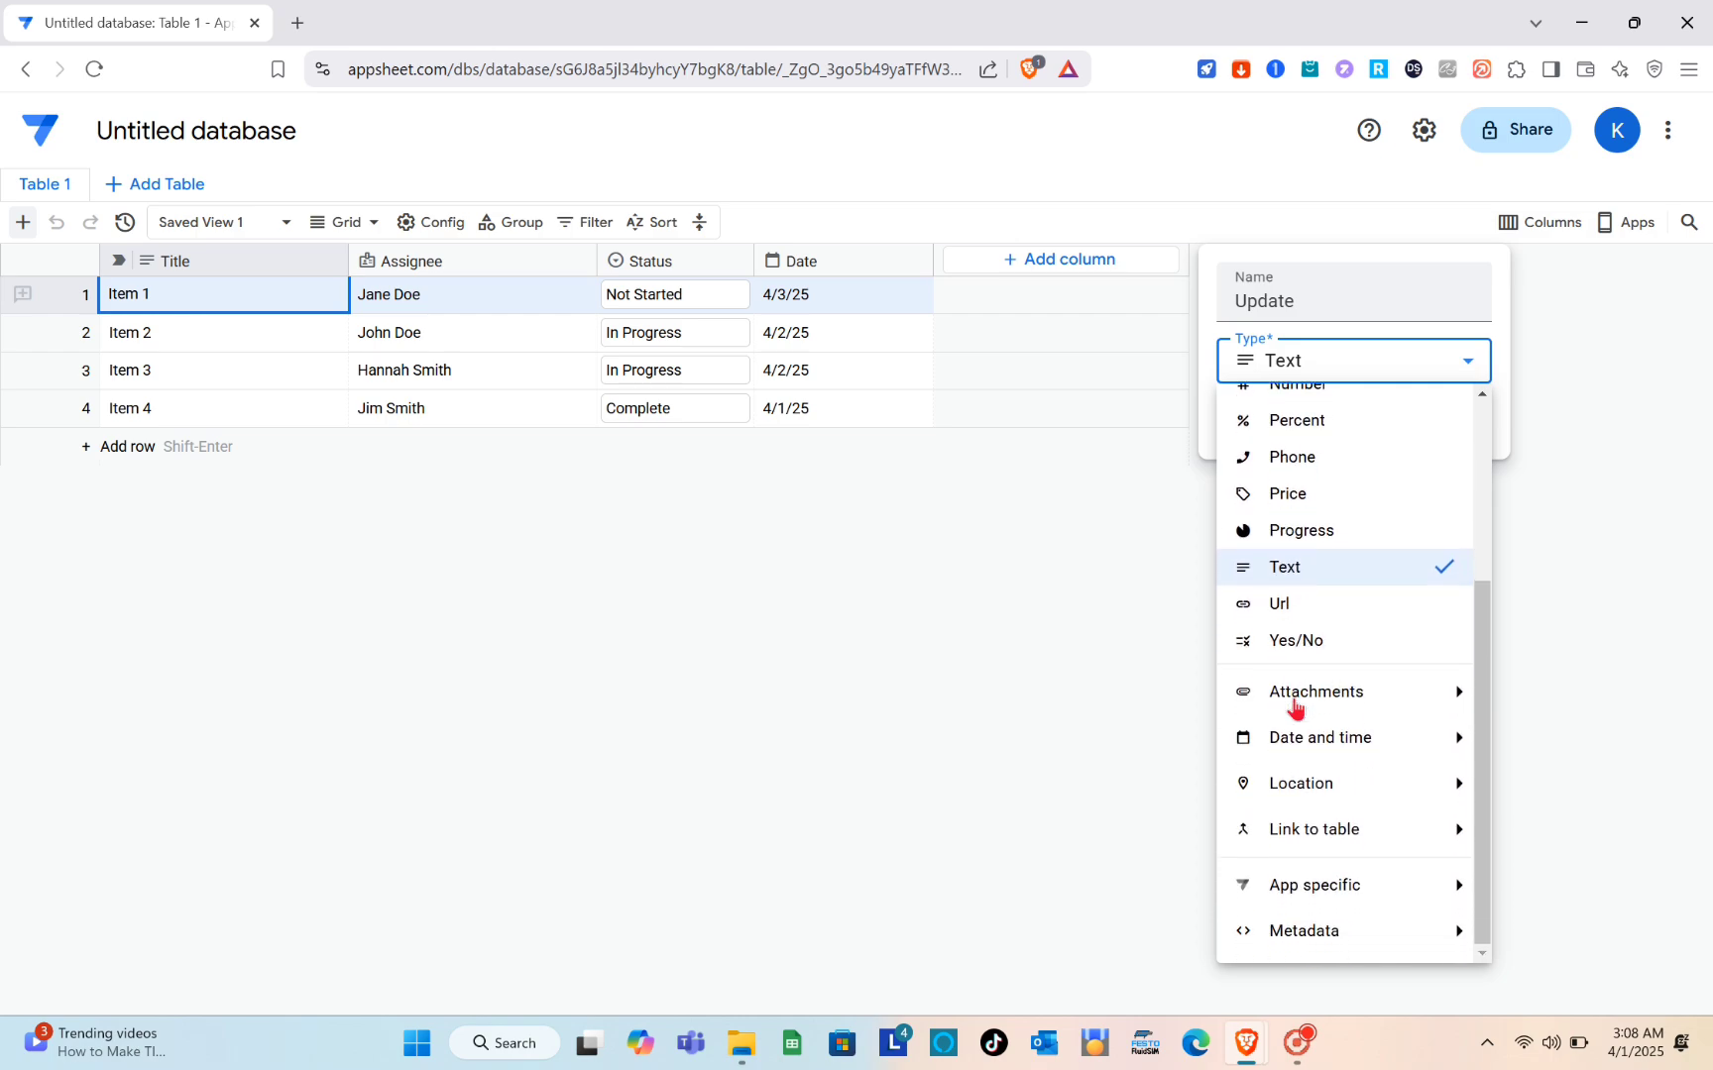
scroll(1296, 706, up, 1)
scroll(1295, 705, up, 5)
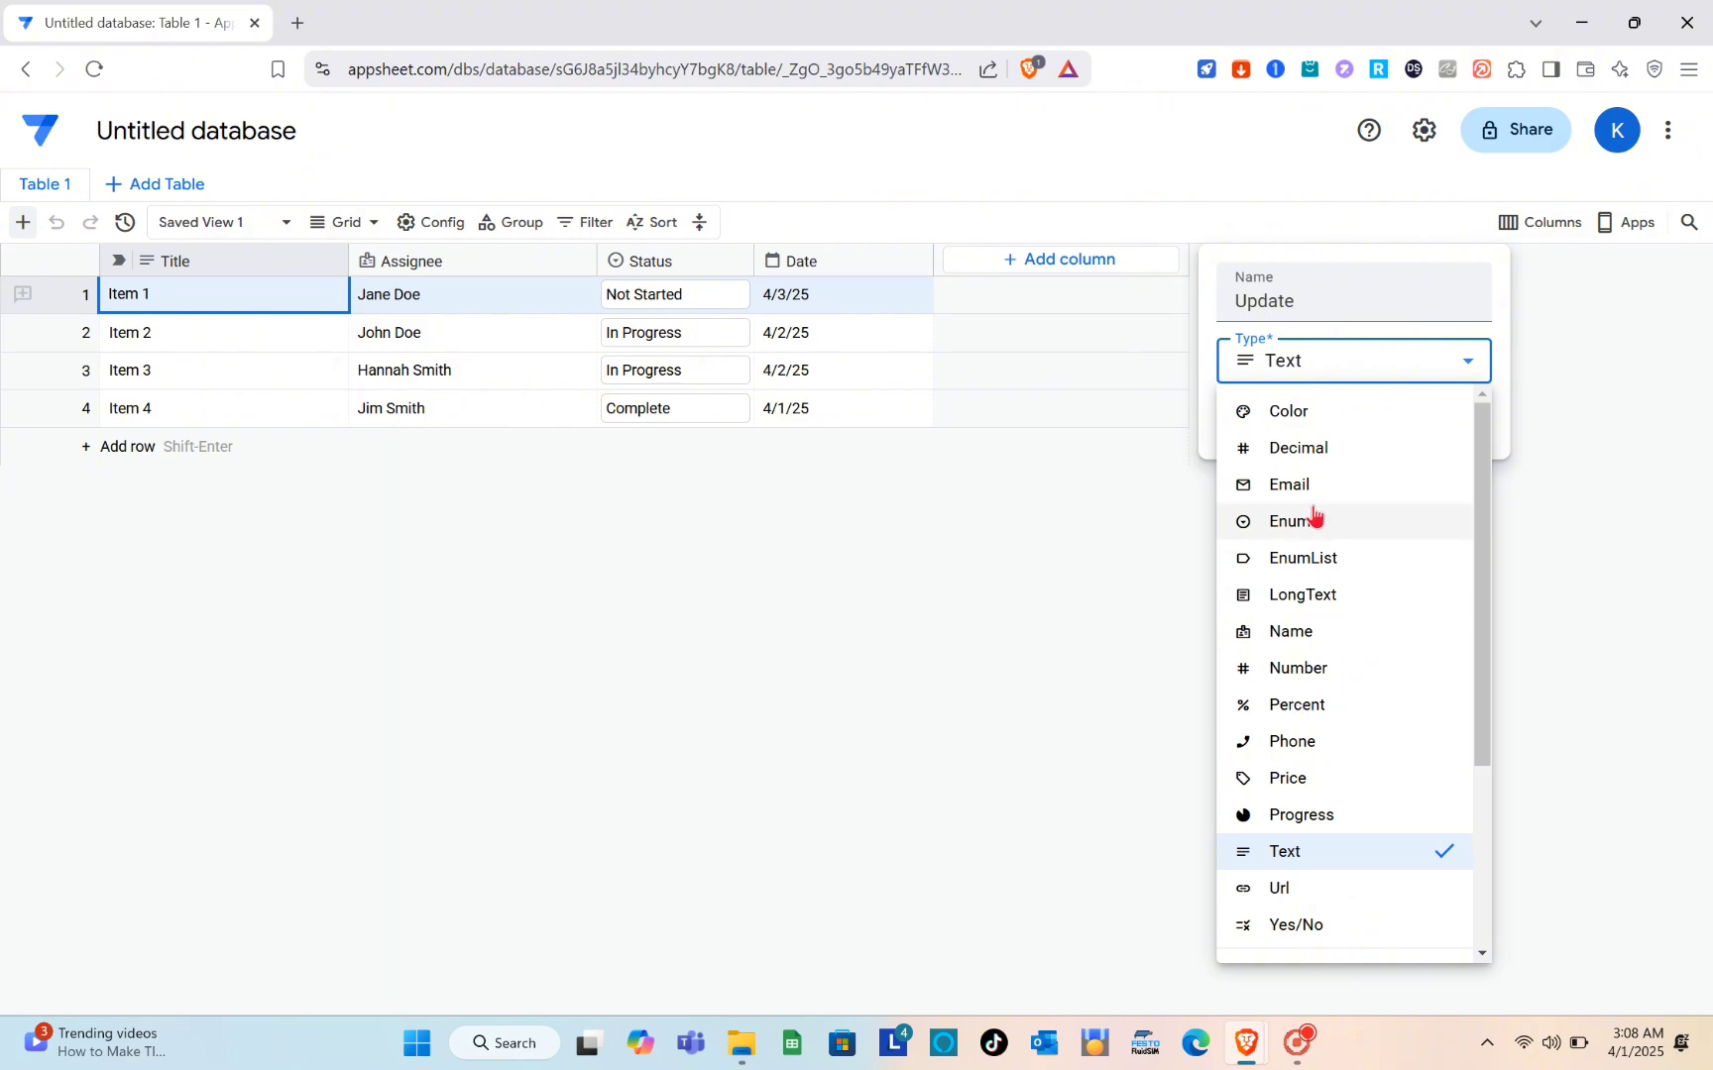
click(1300, 601)
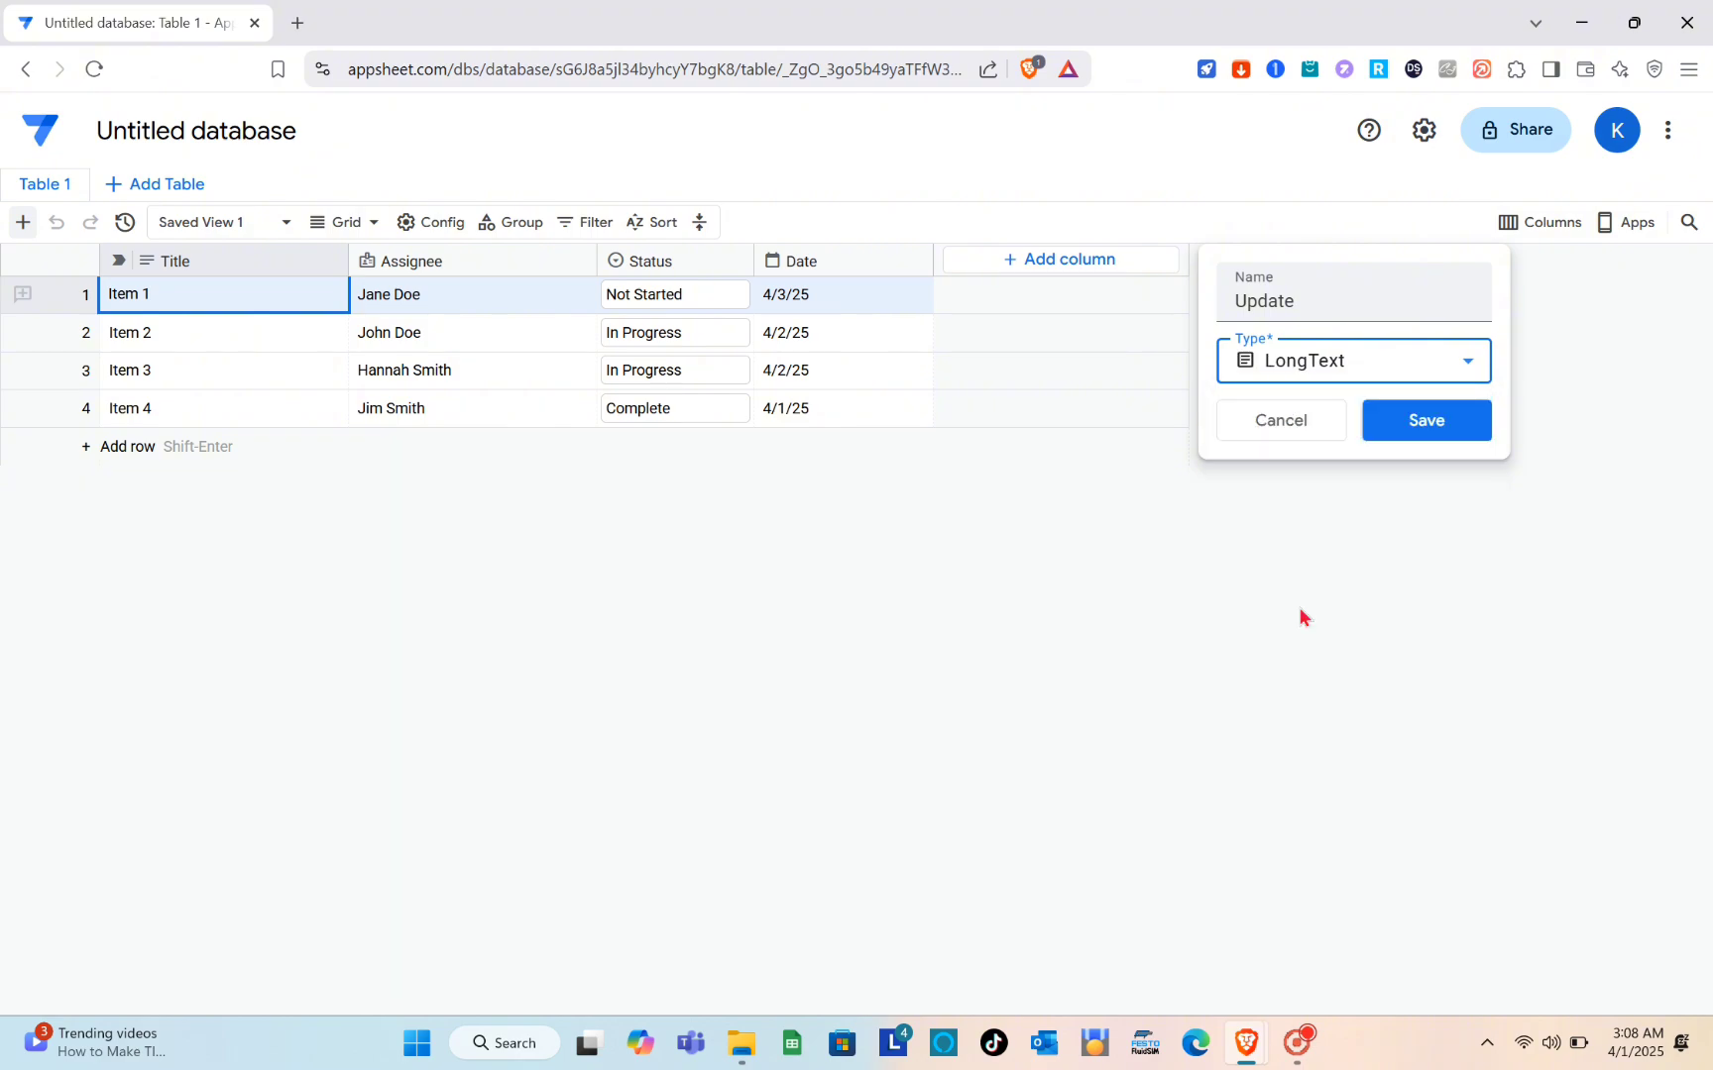
click(1422, 428)
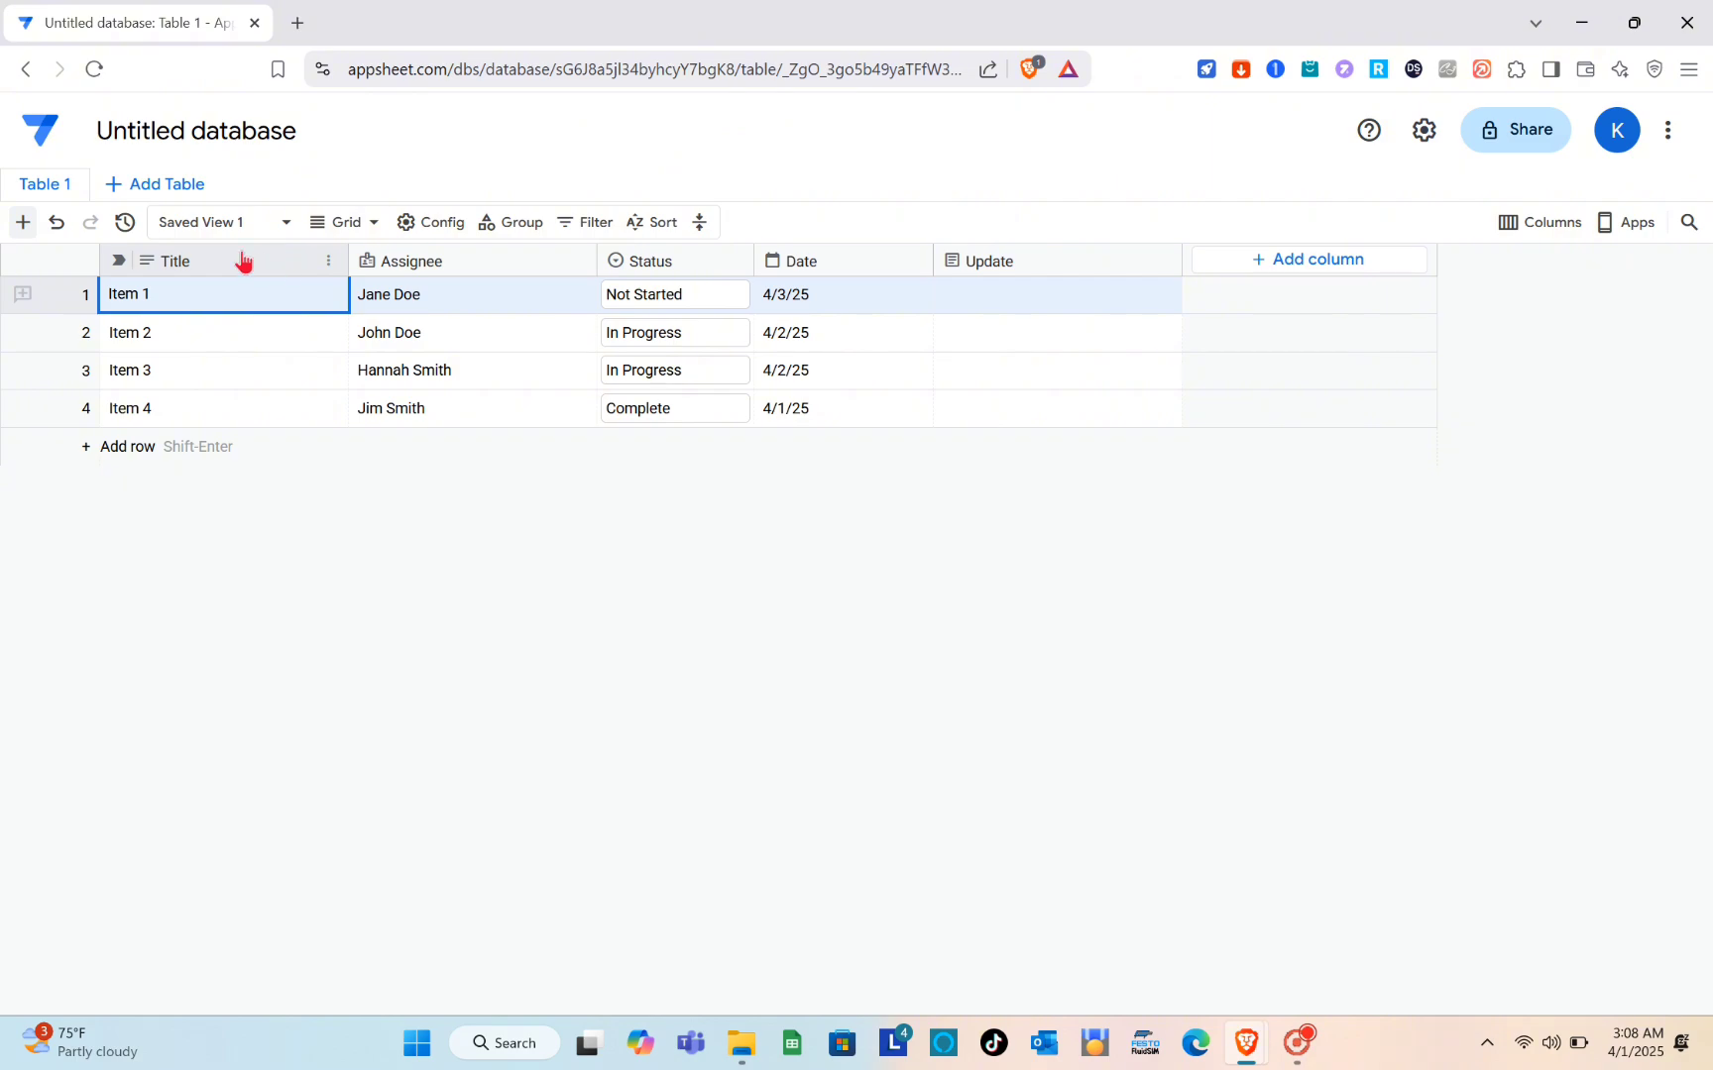
double_click(173, 266)
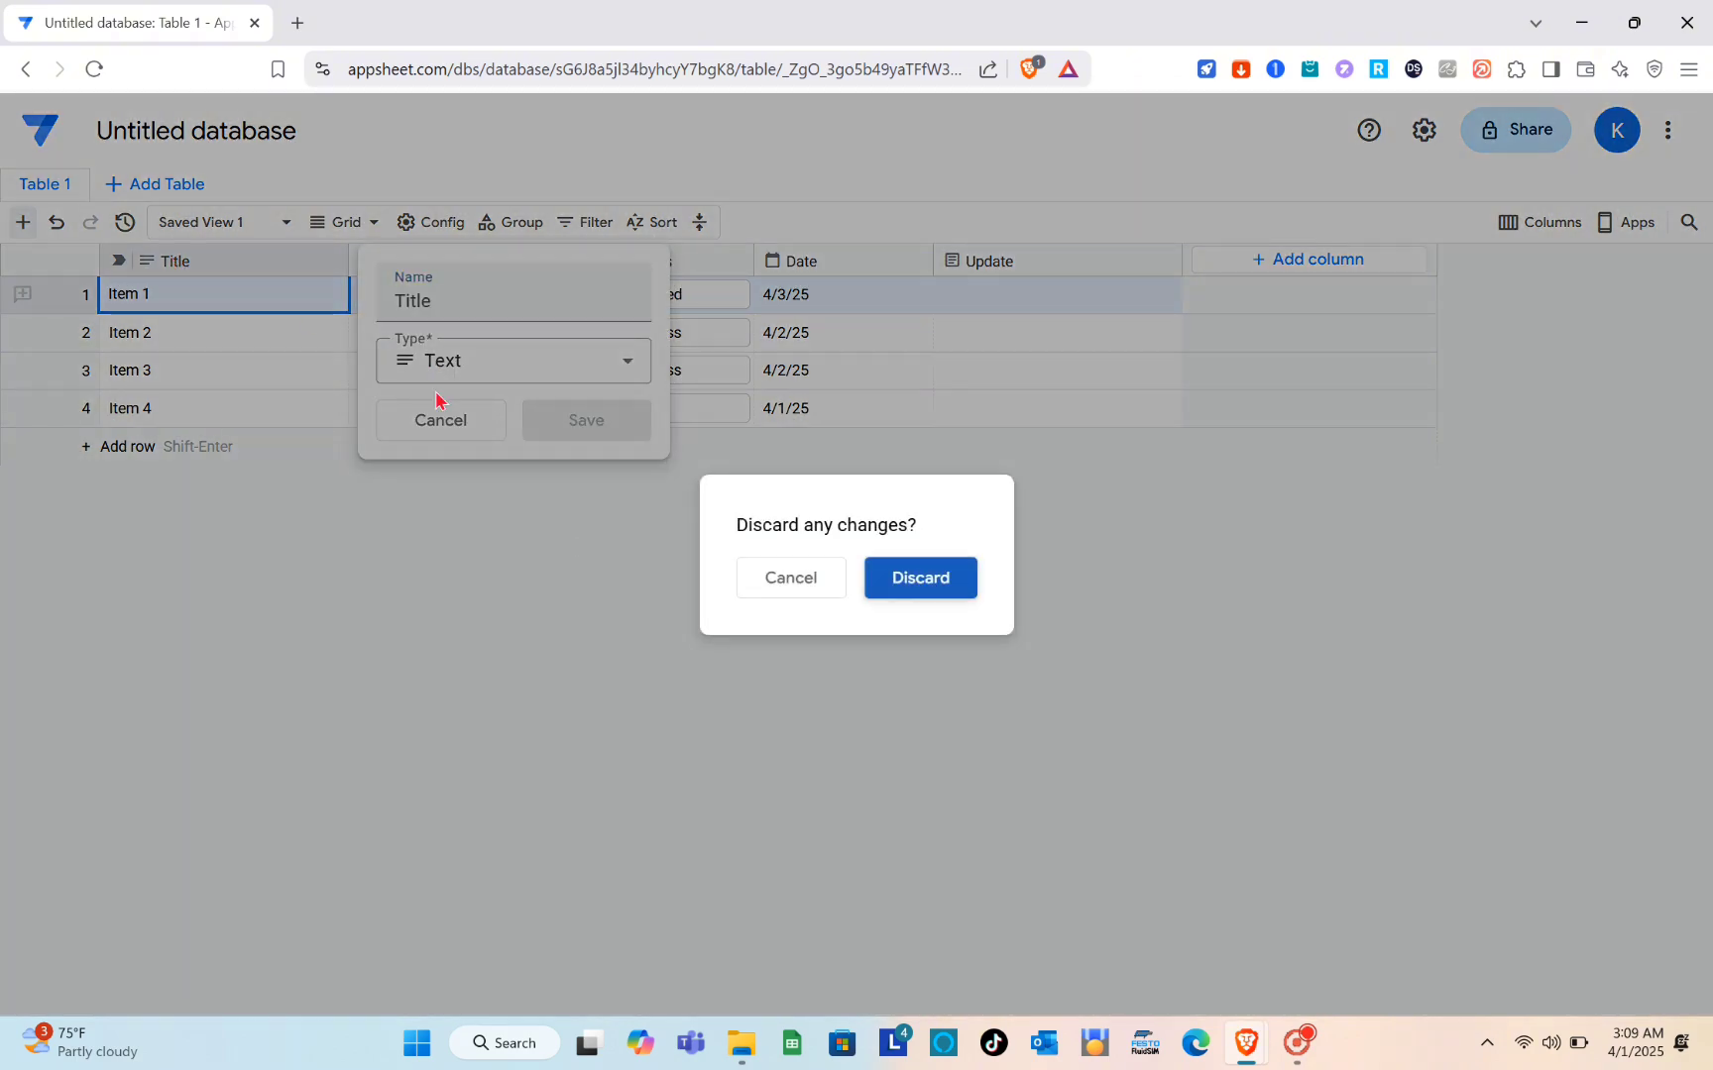
click(795, 579)
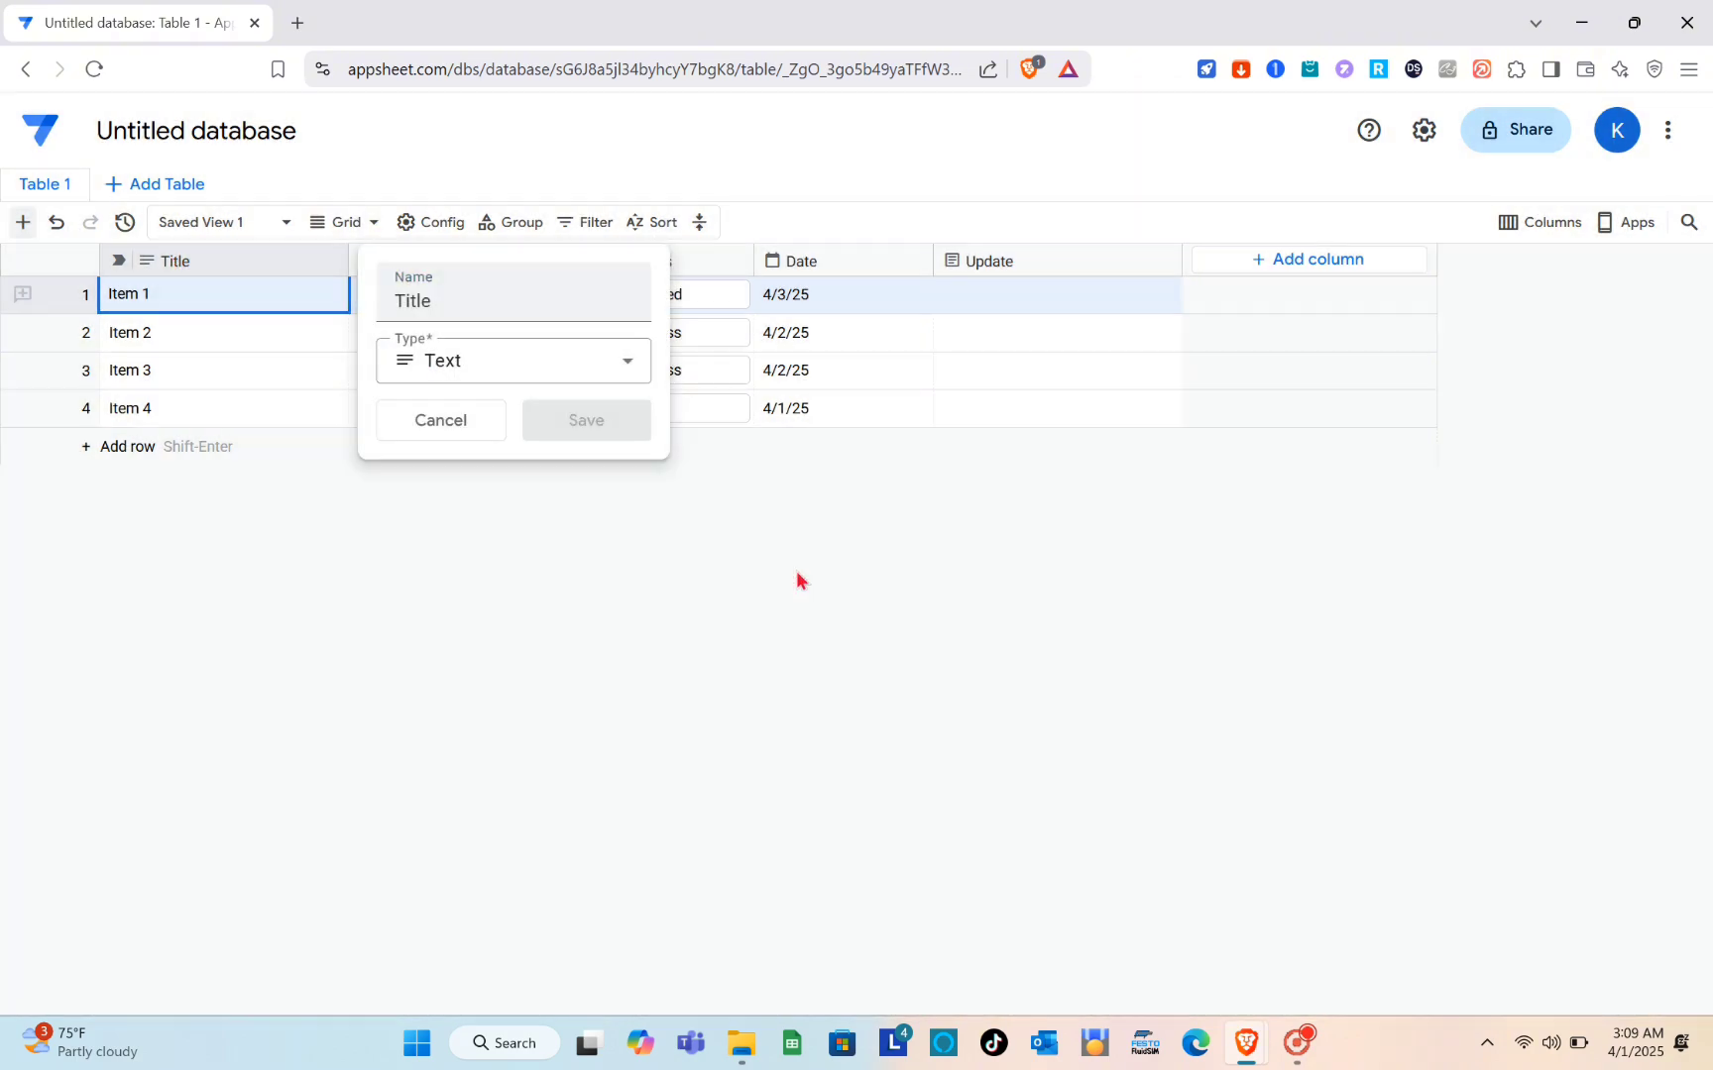
double_click(456, 309)
click(456, 308)
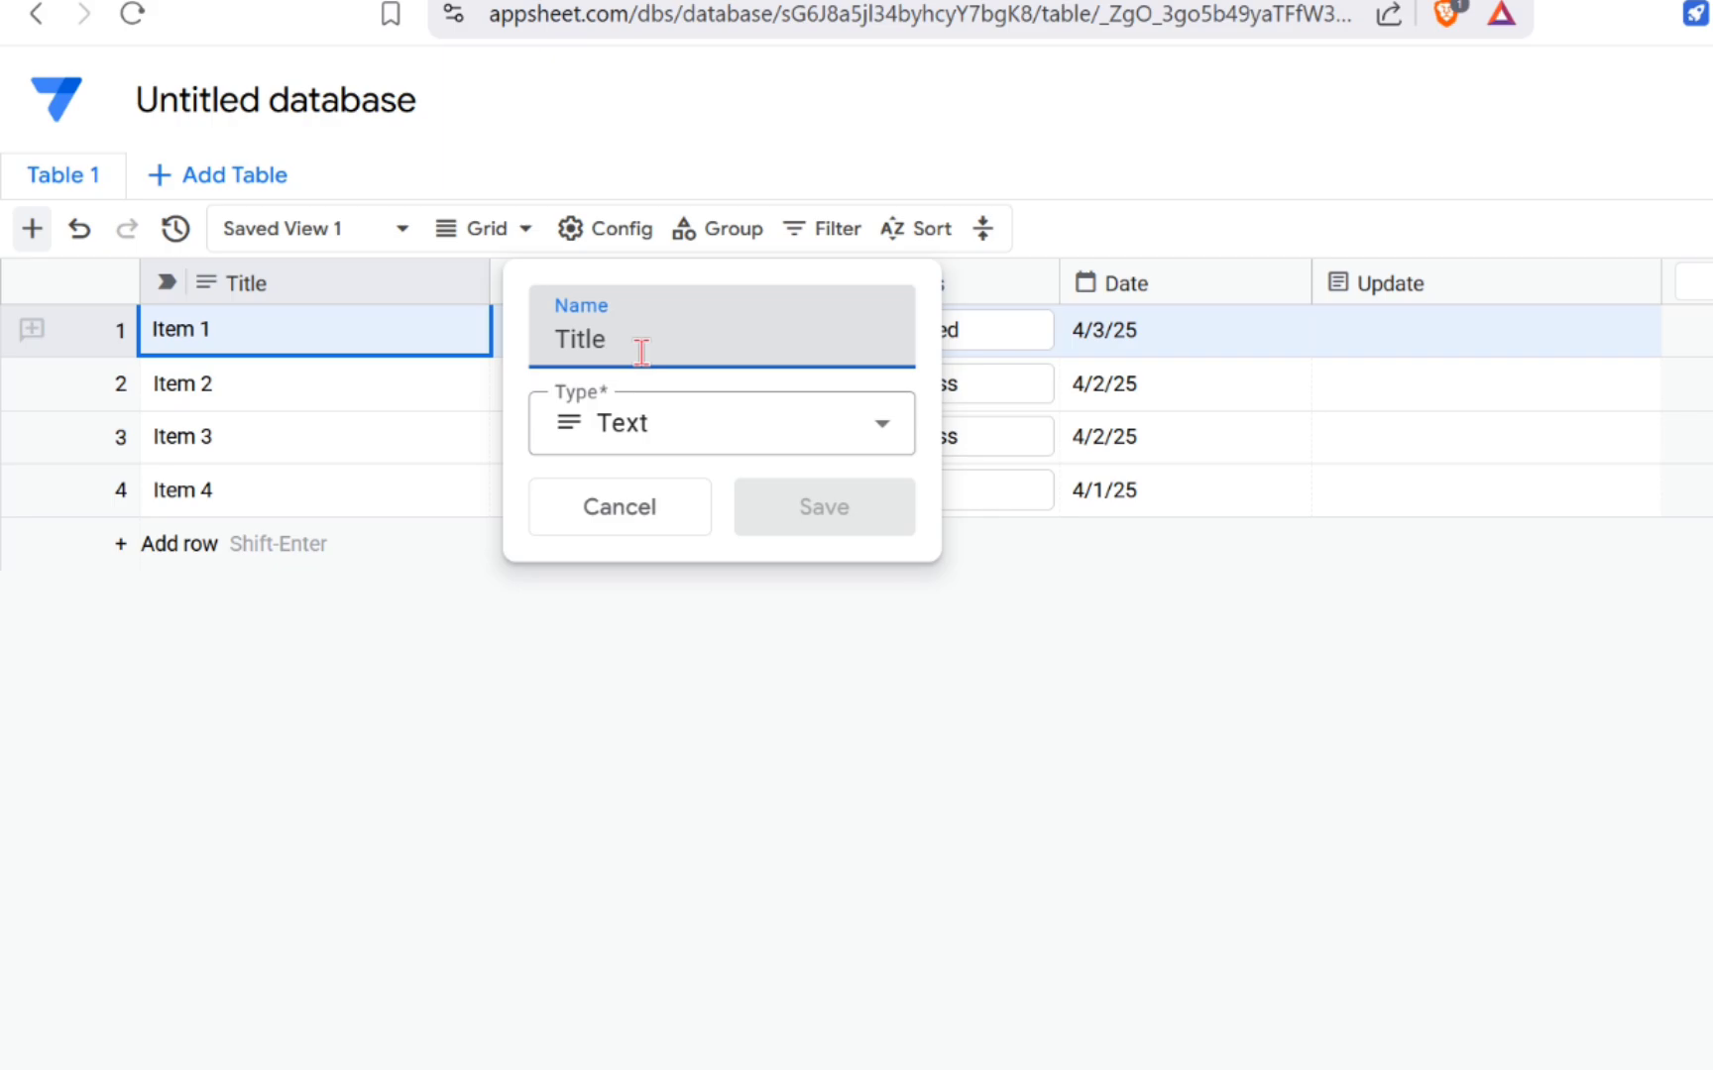
double_click(641, 352)
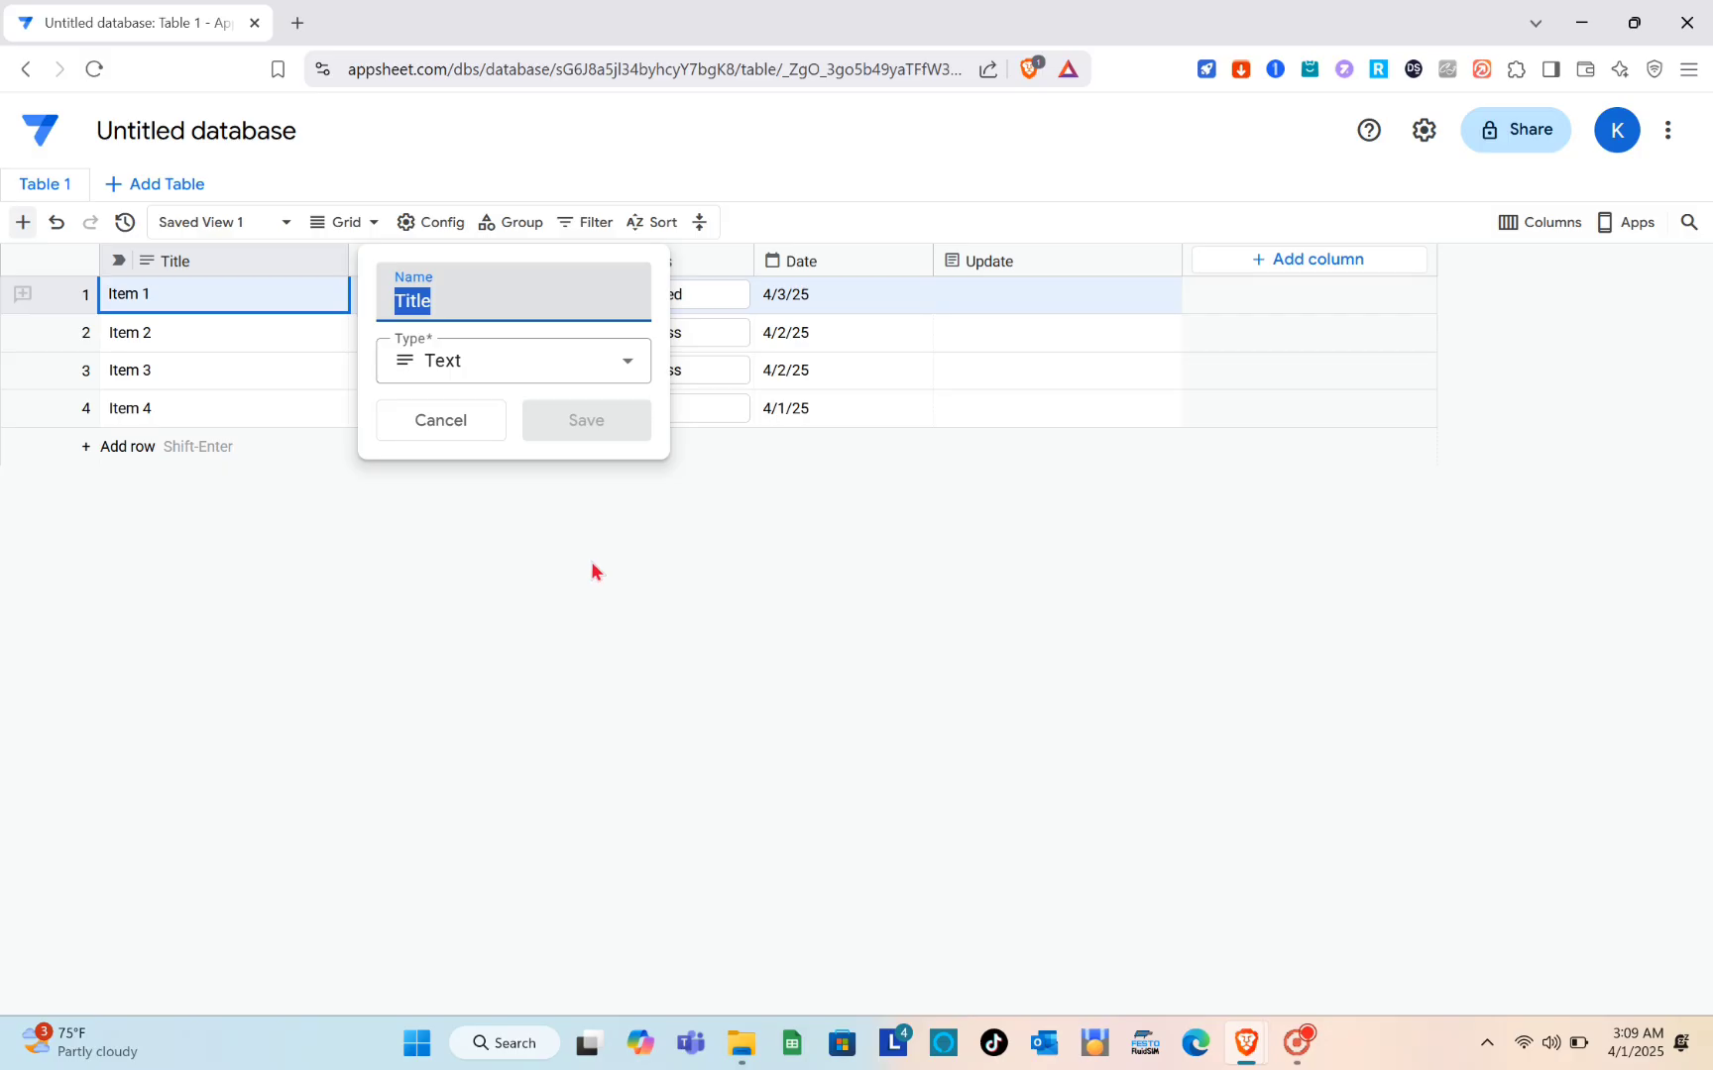
click(856, 433)
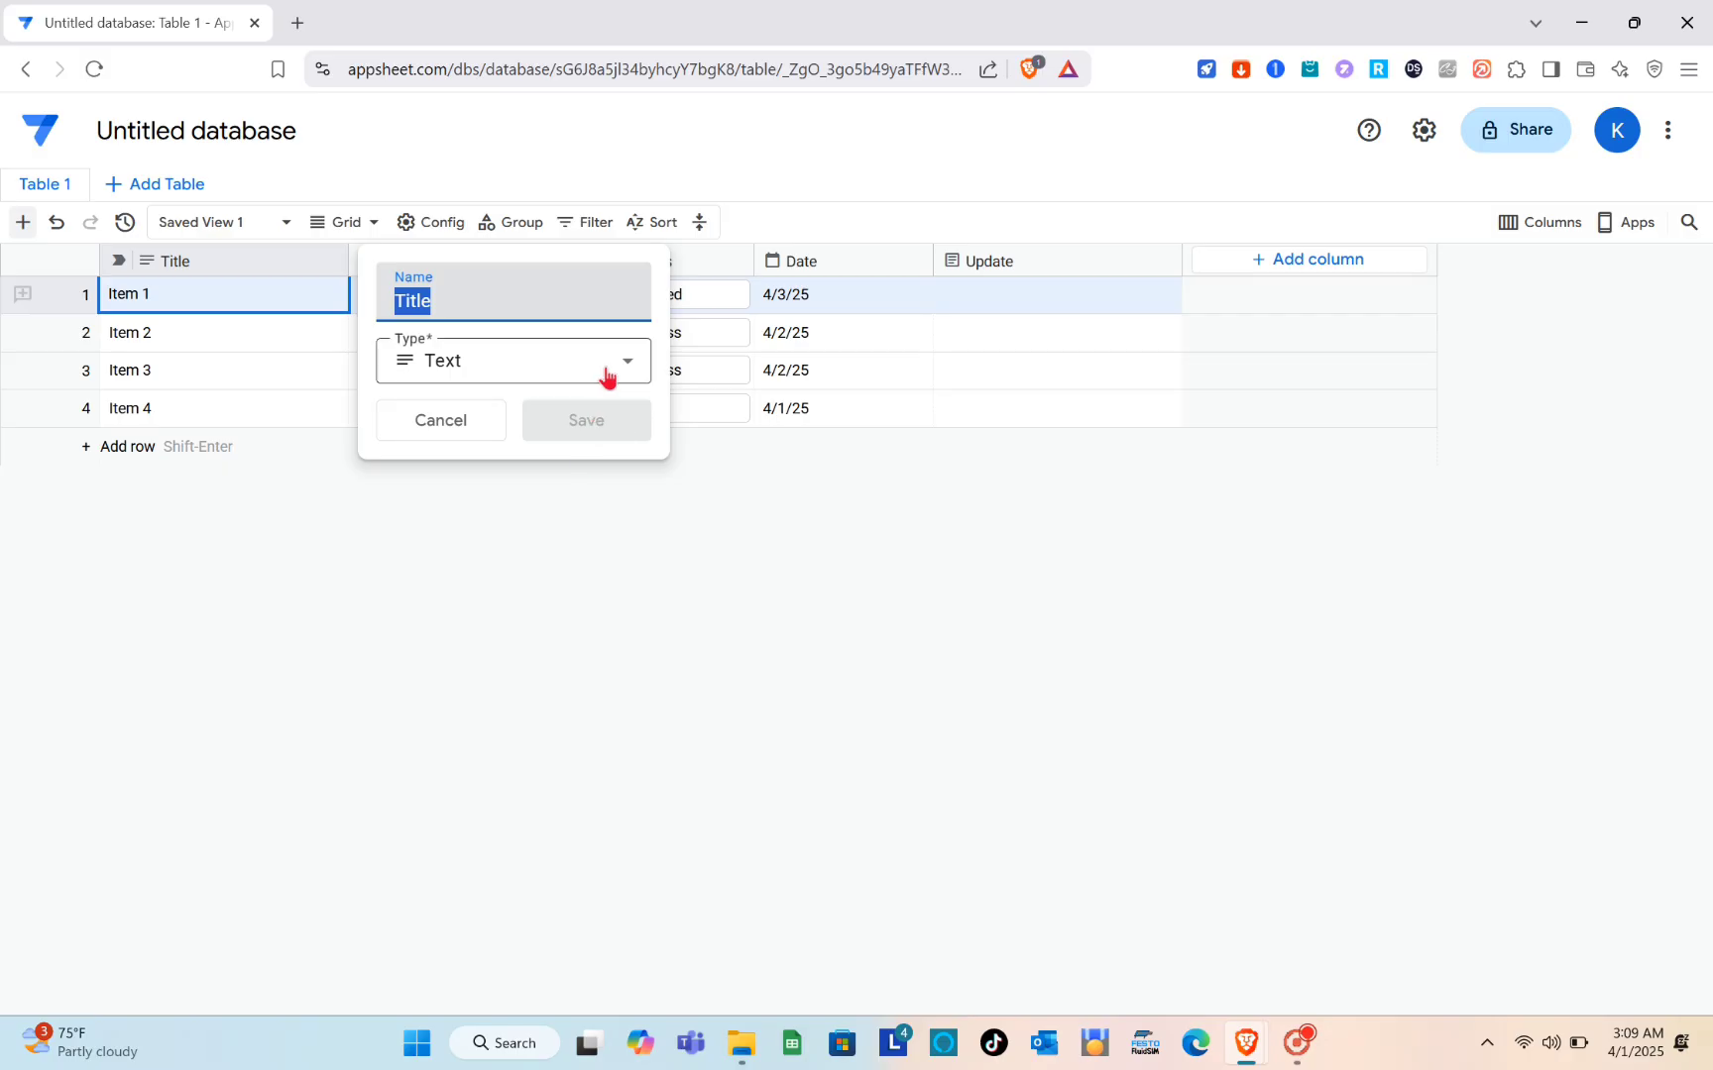
click(807, 622)
click(807, 622)
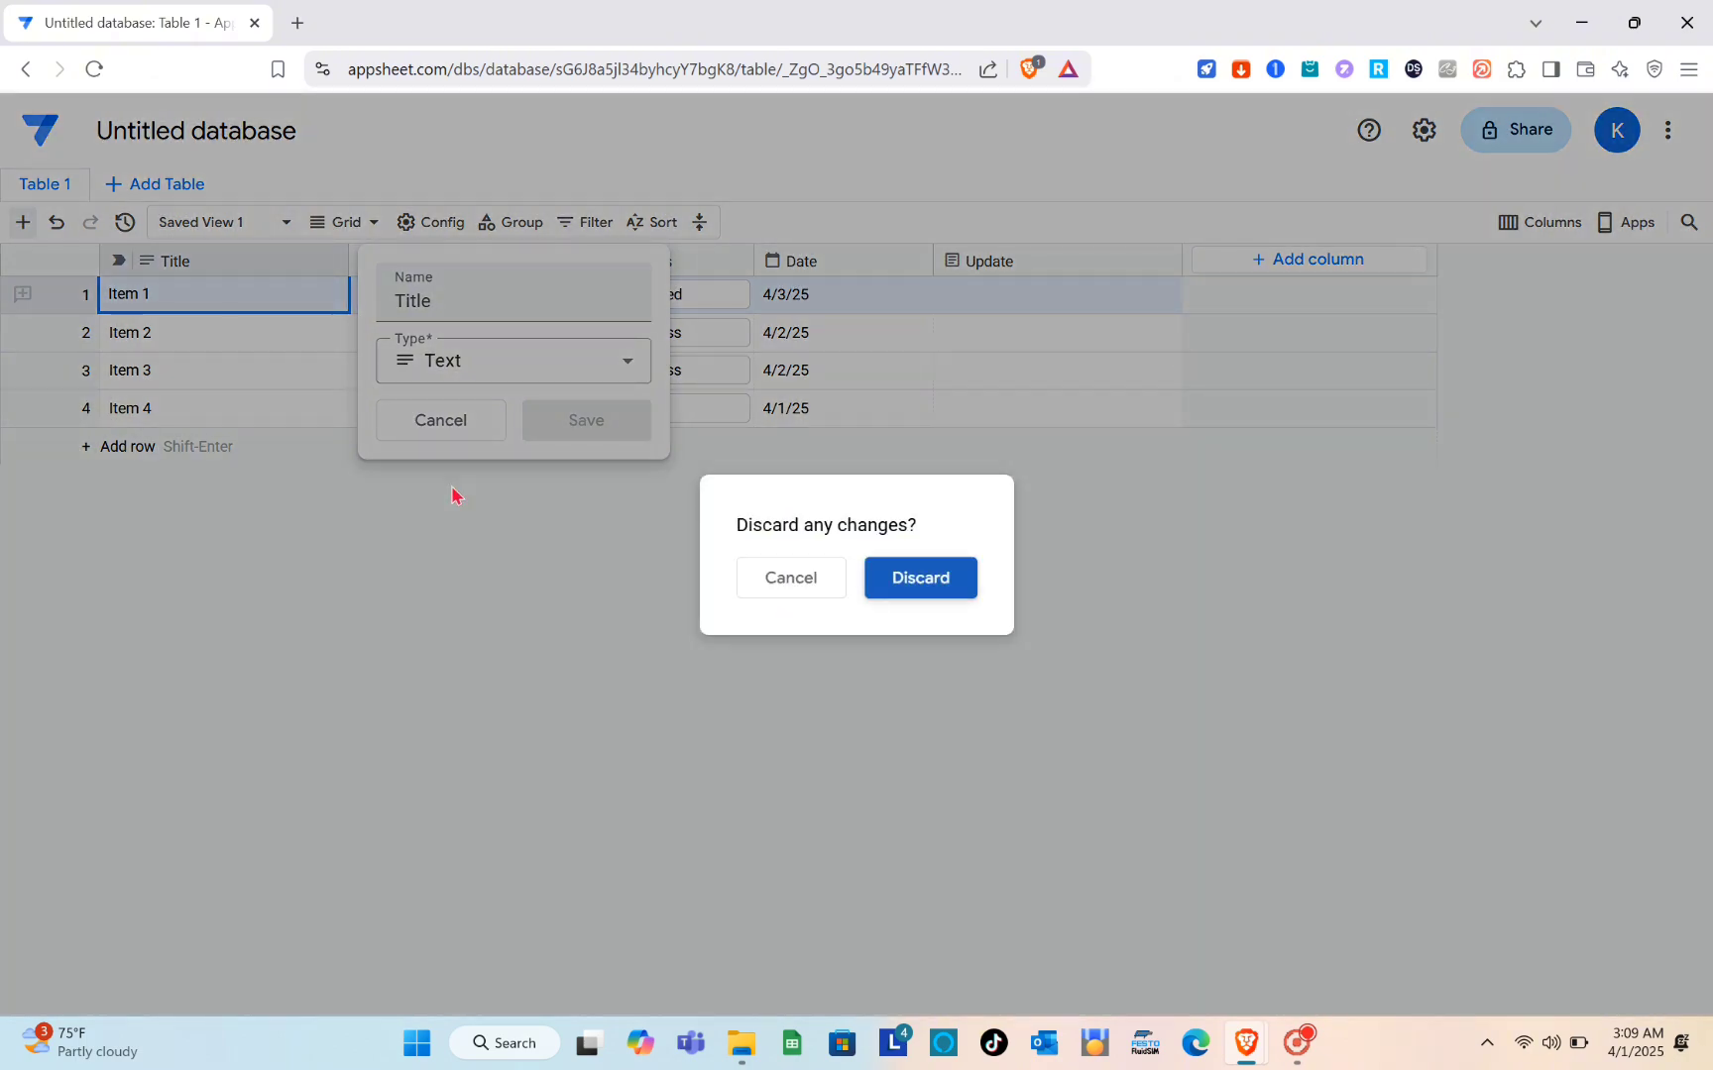
click(880, 594)
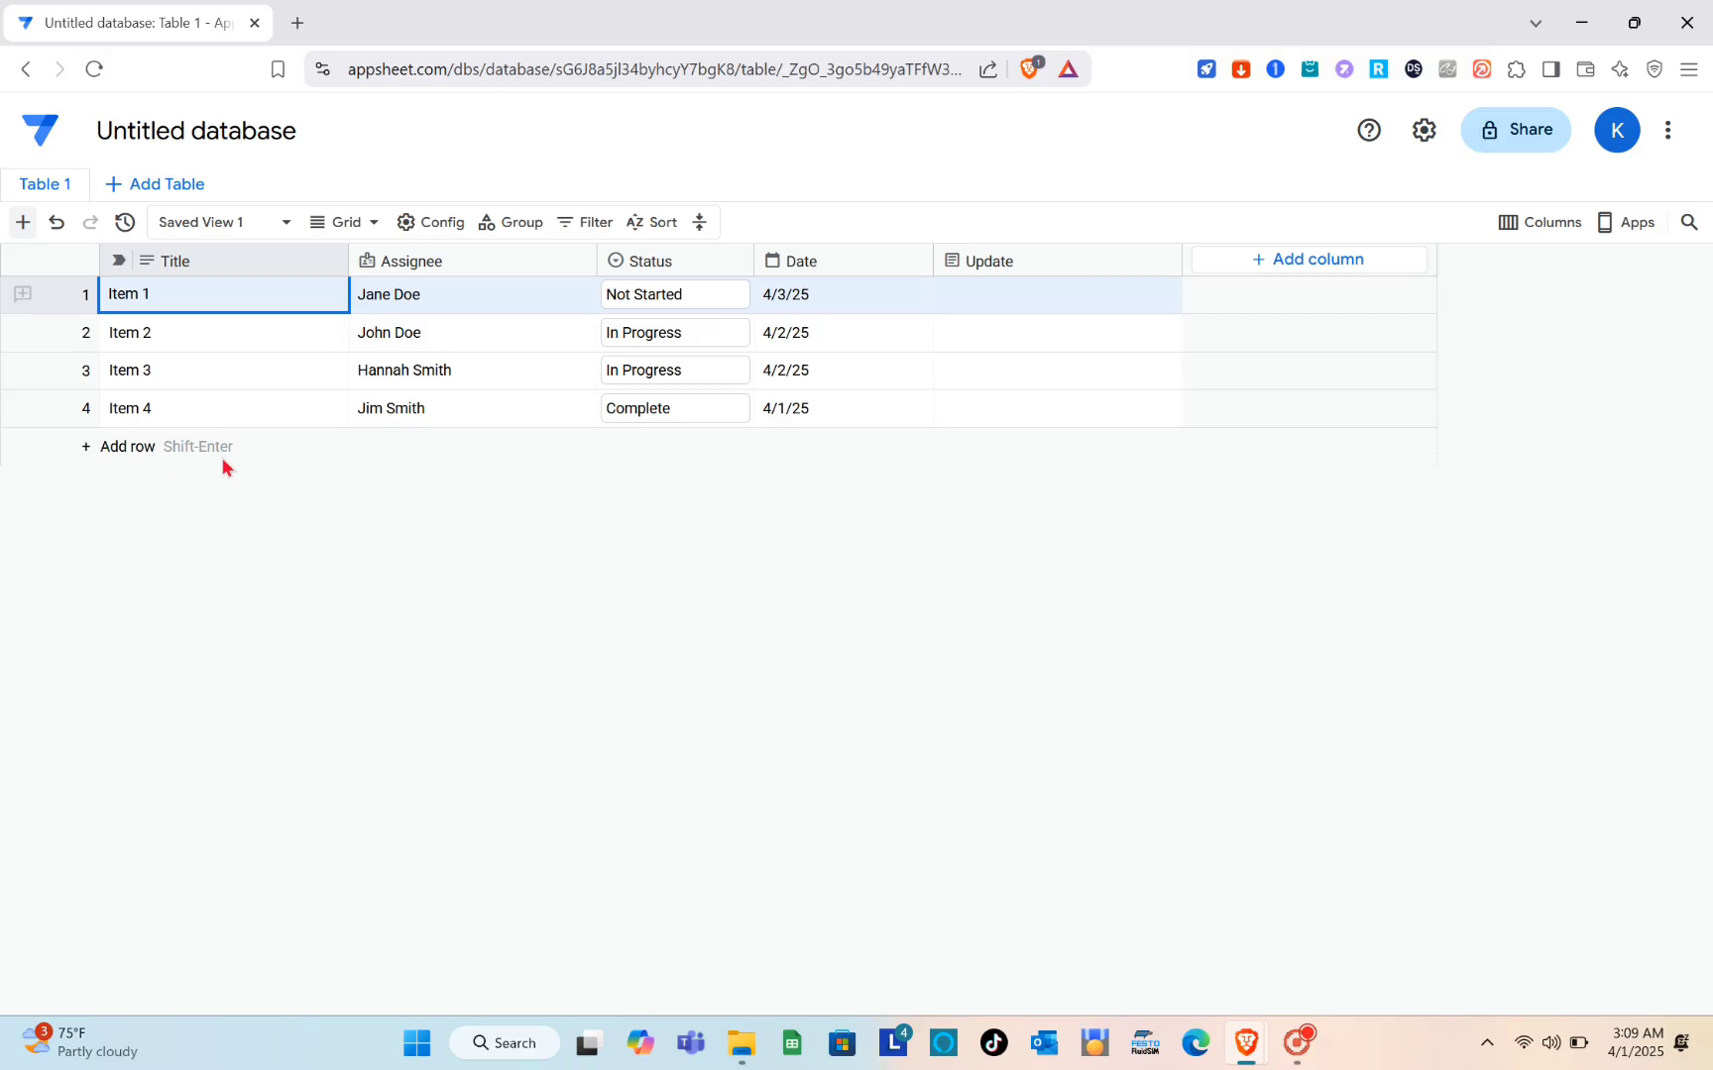
Insert a new row below Item 1 and title it 'Item 5'
click(187, 455)
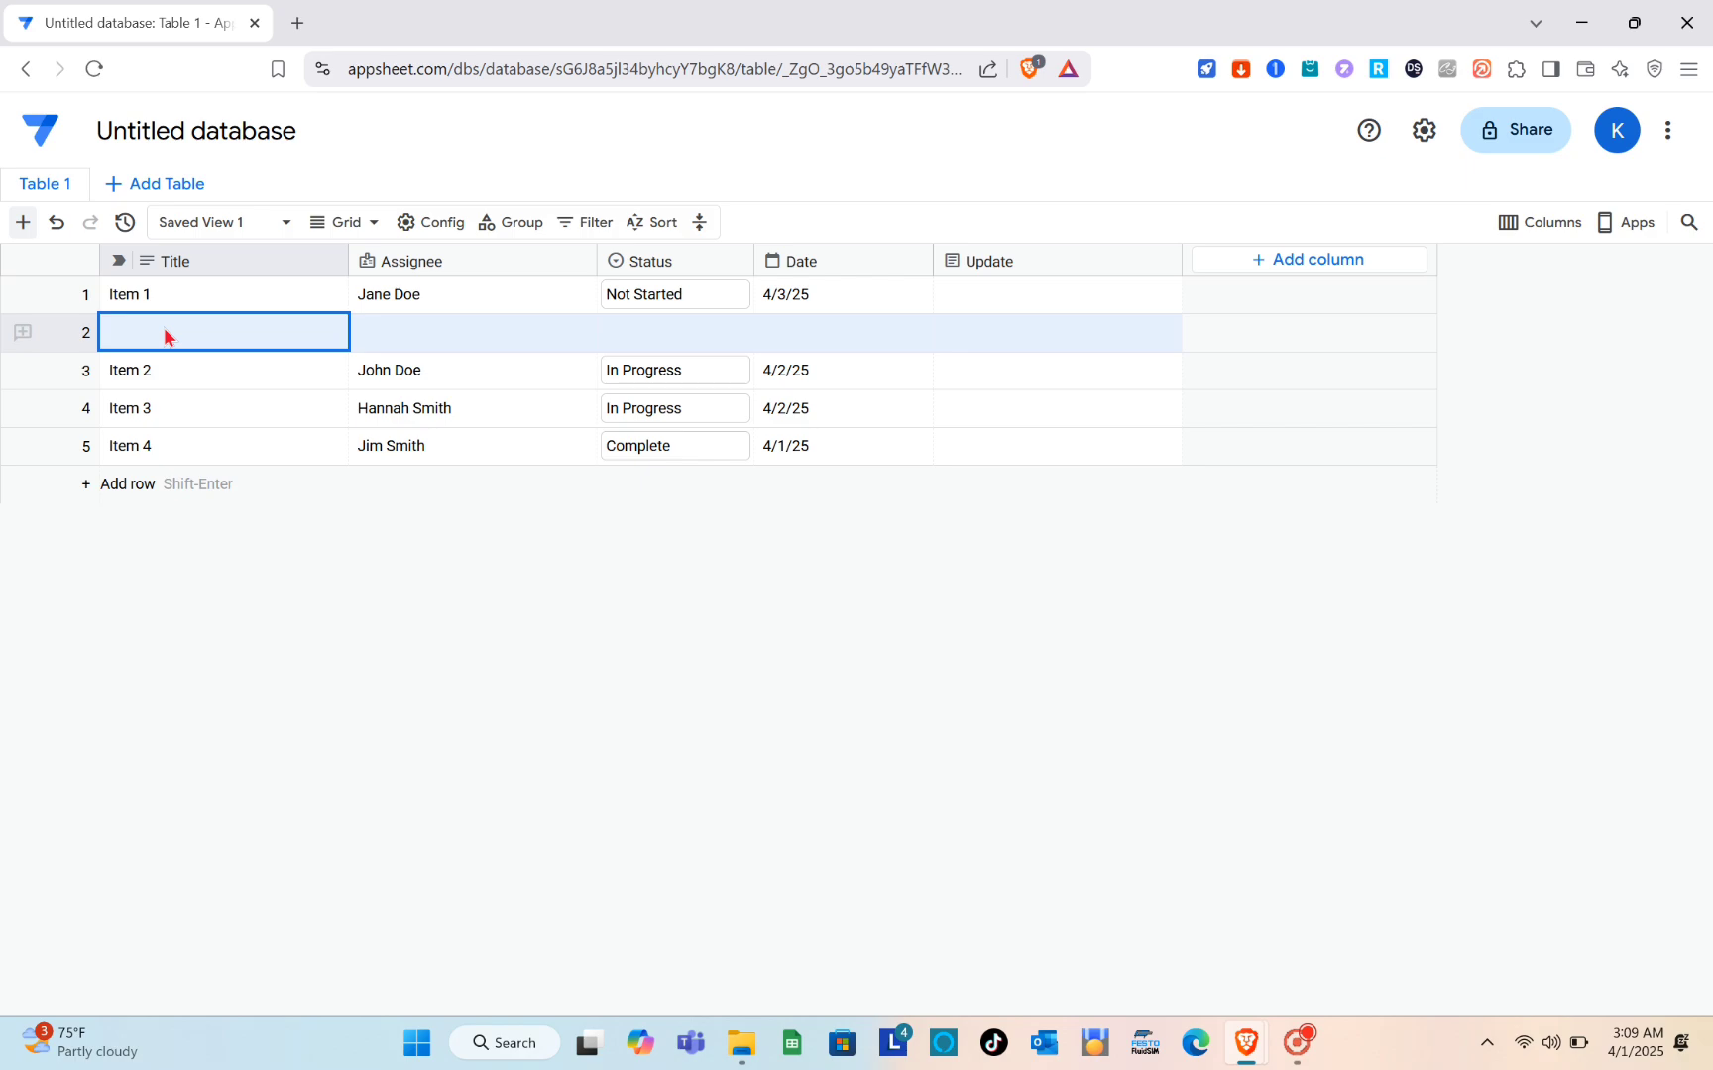
text(Item)
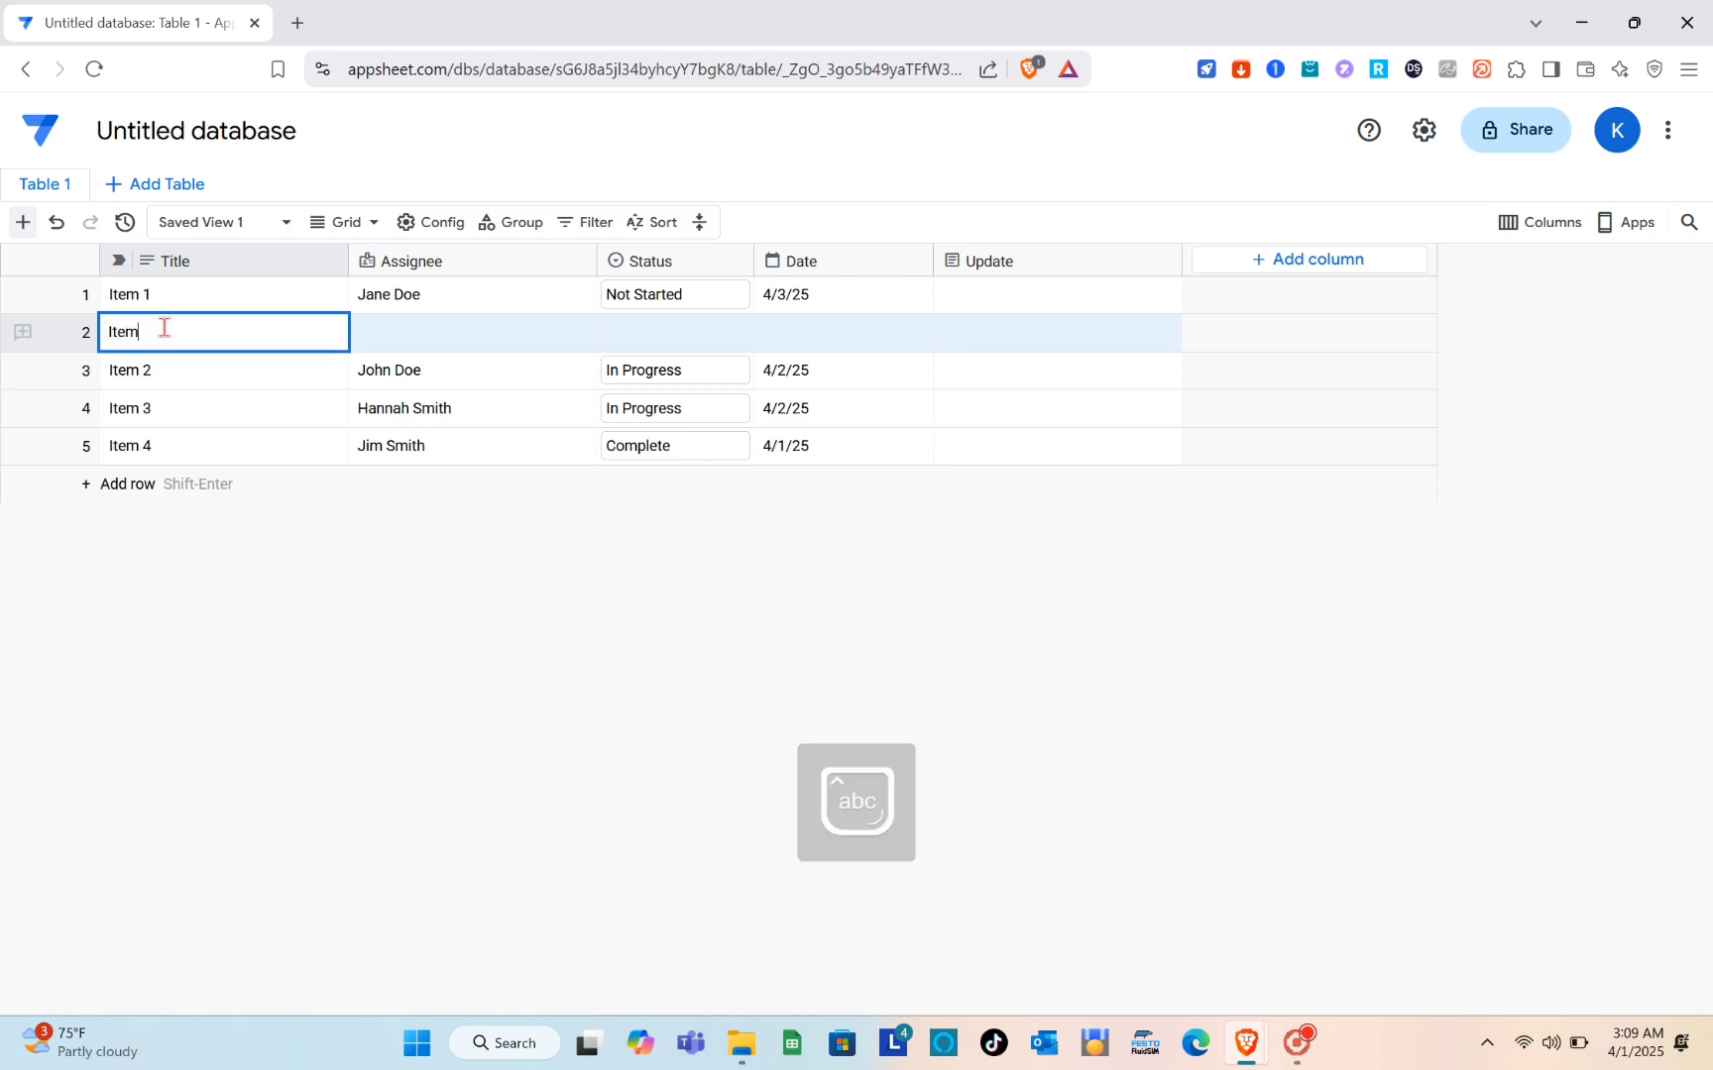
key(BackSpace)
key(BackSpace)
key(BackSpace)
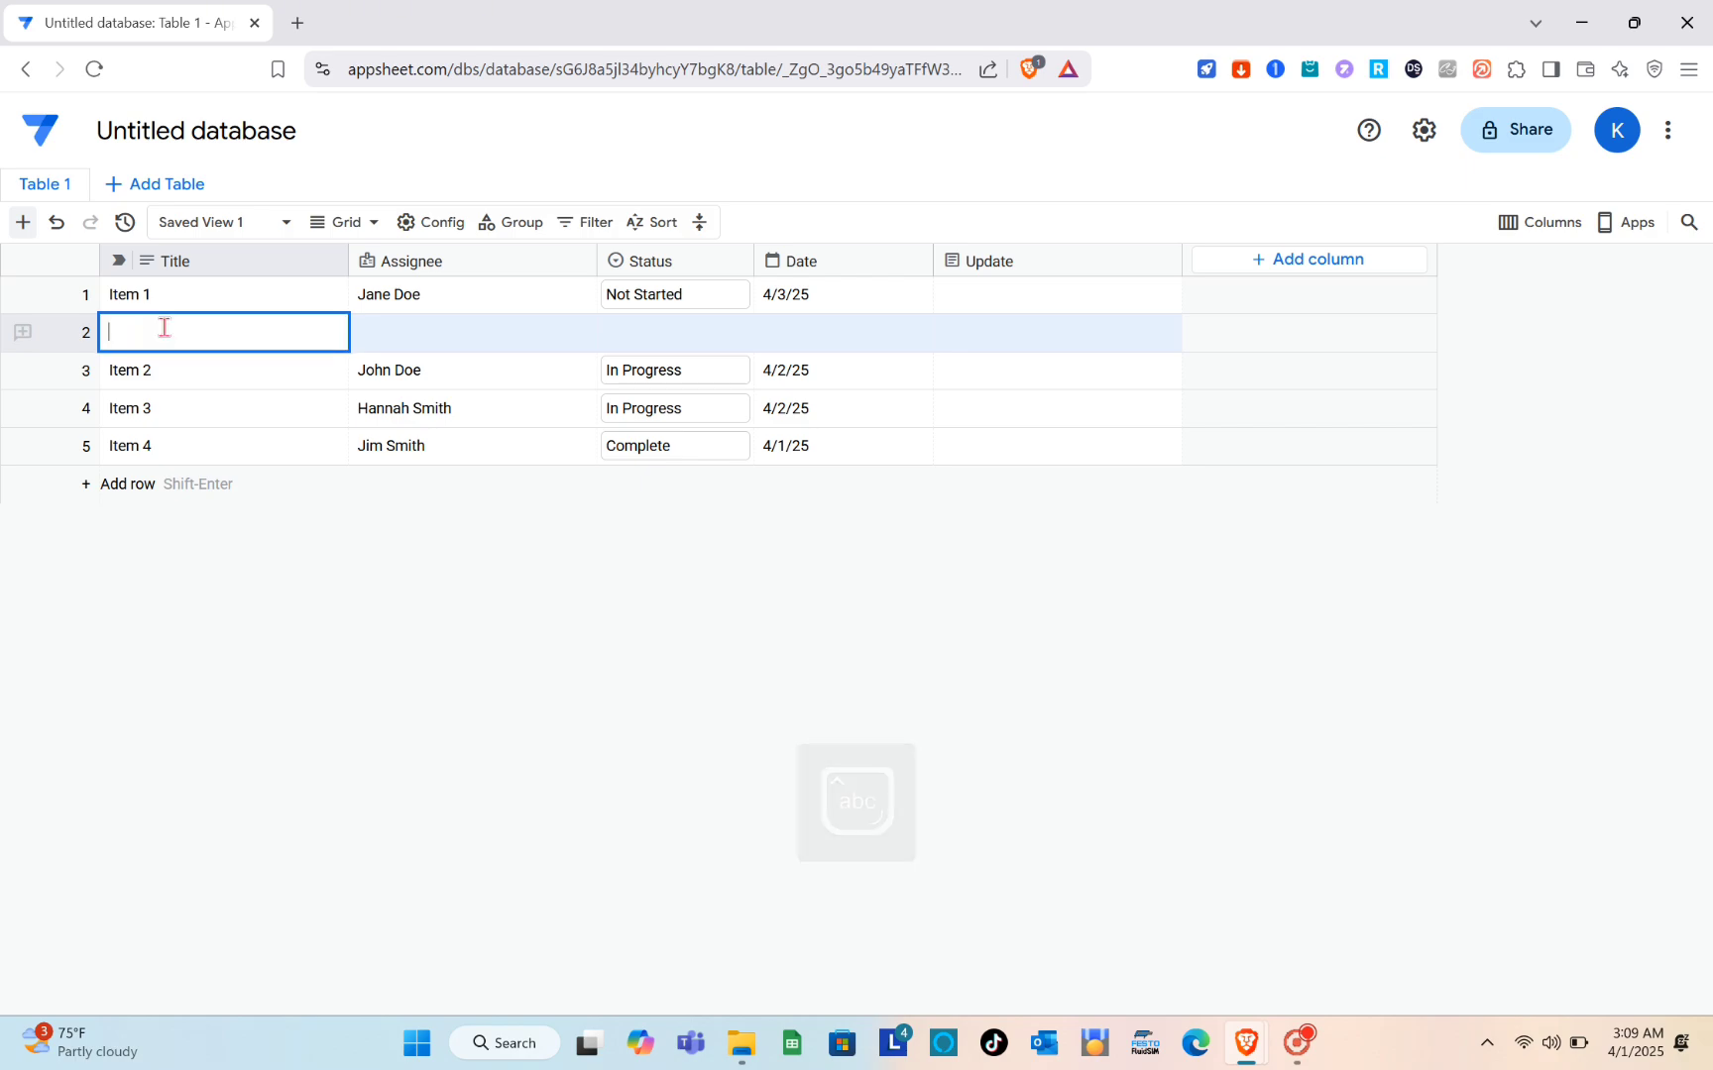
text(Ha)
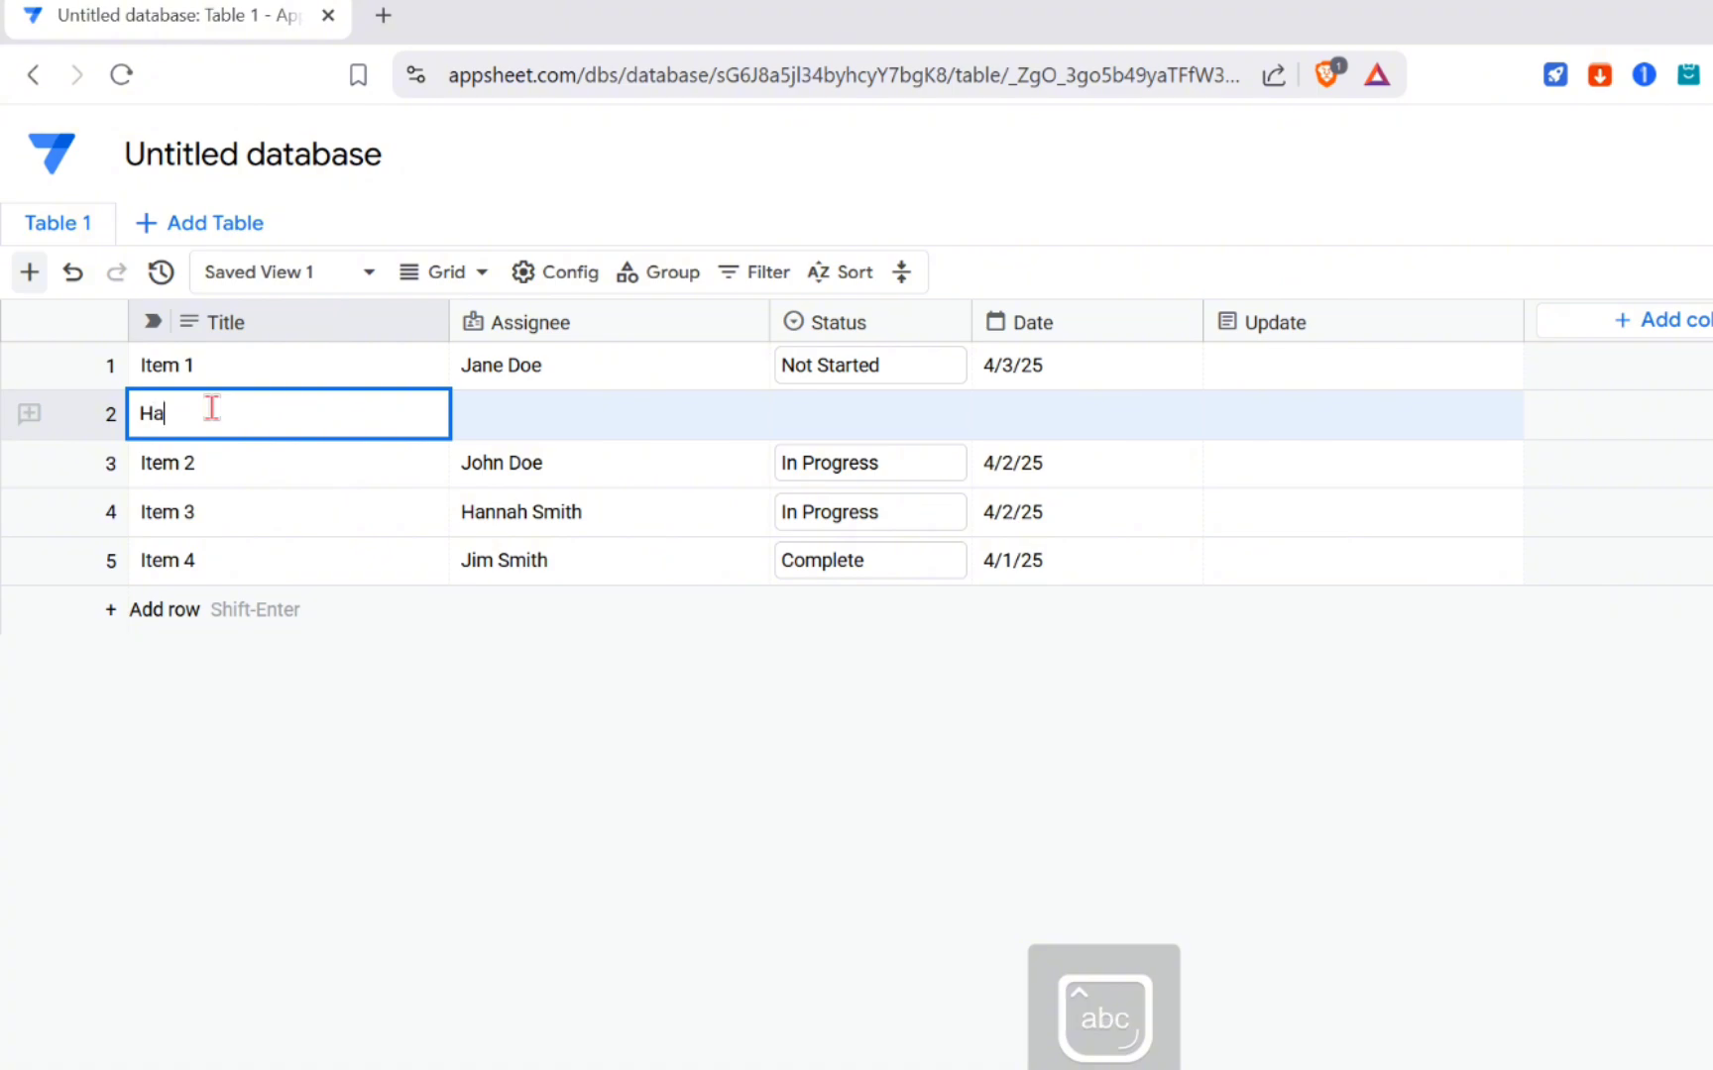
text(mm)
text(e)
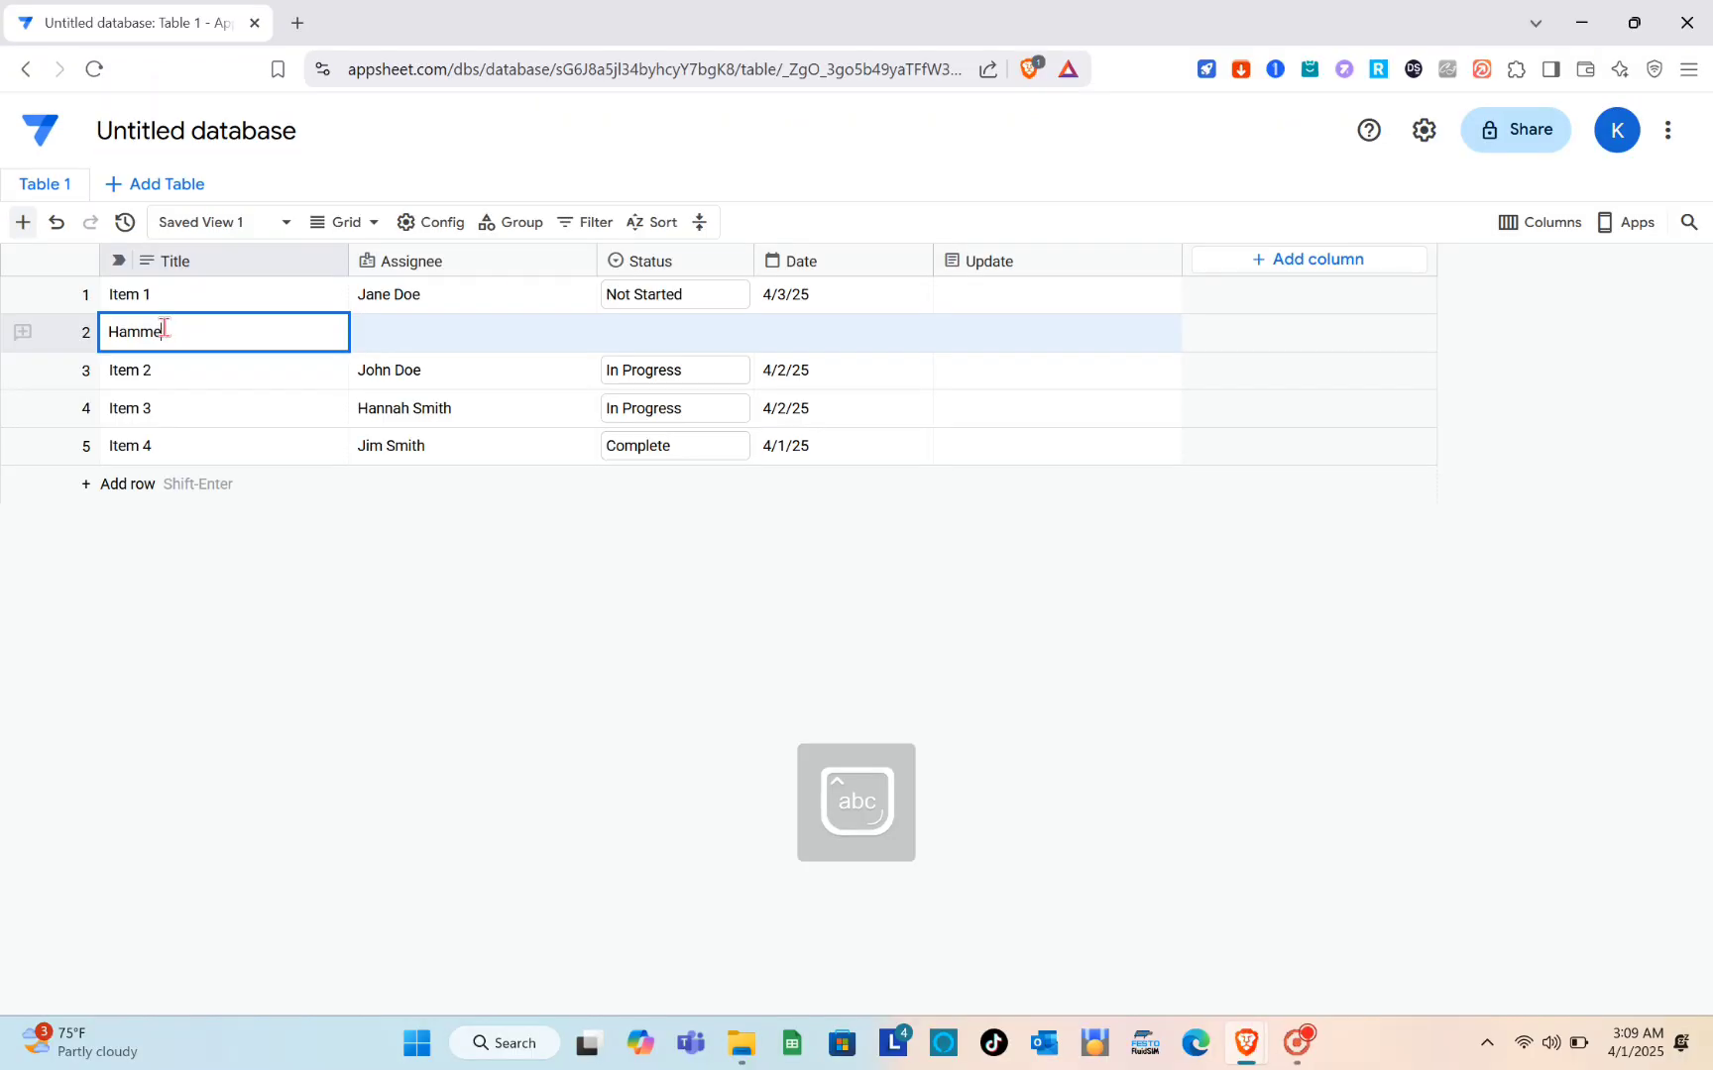
key(BackSpace)
key(BackSpace)
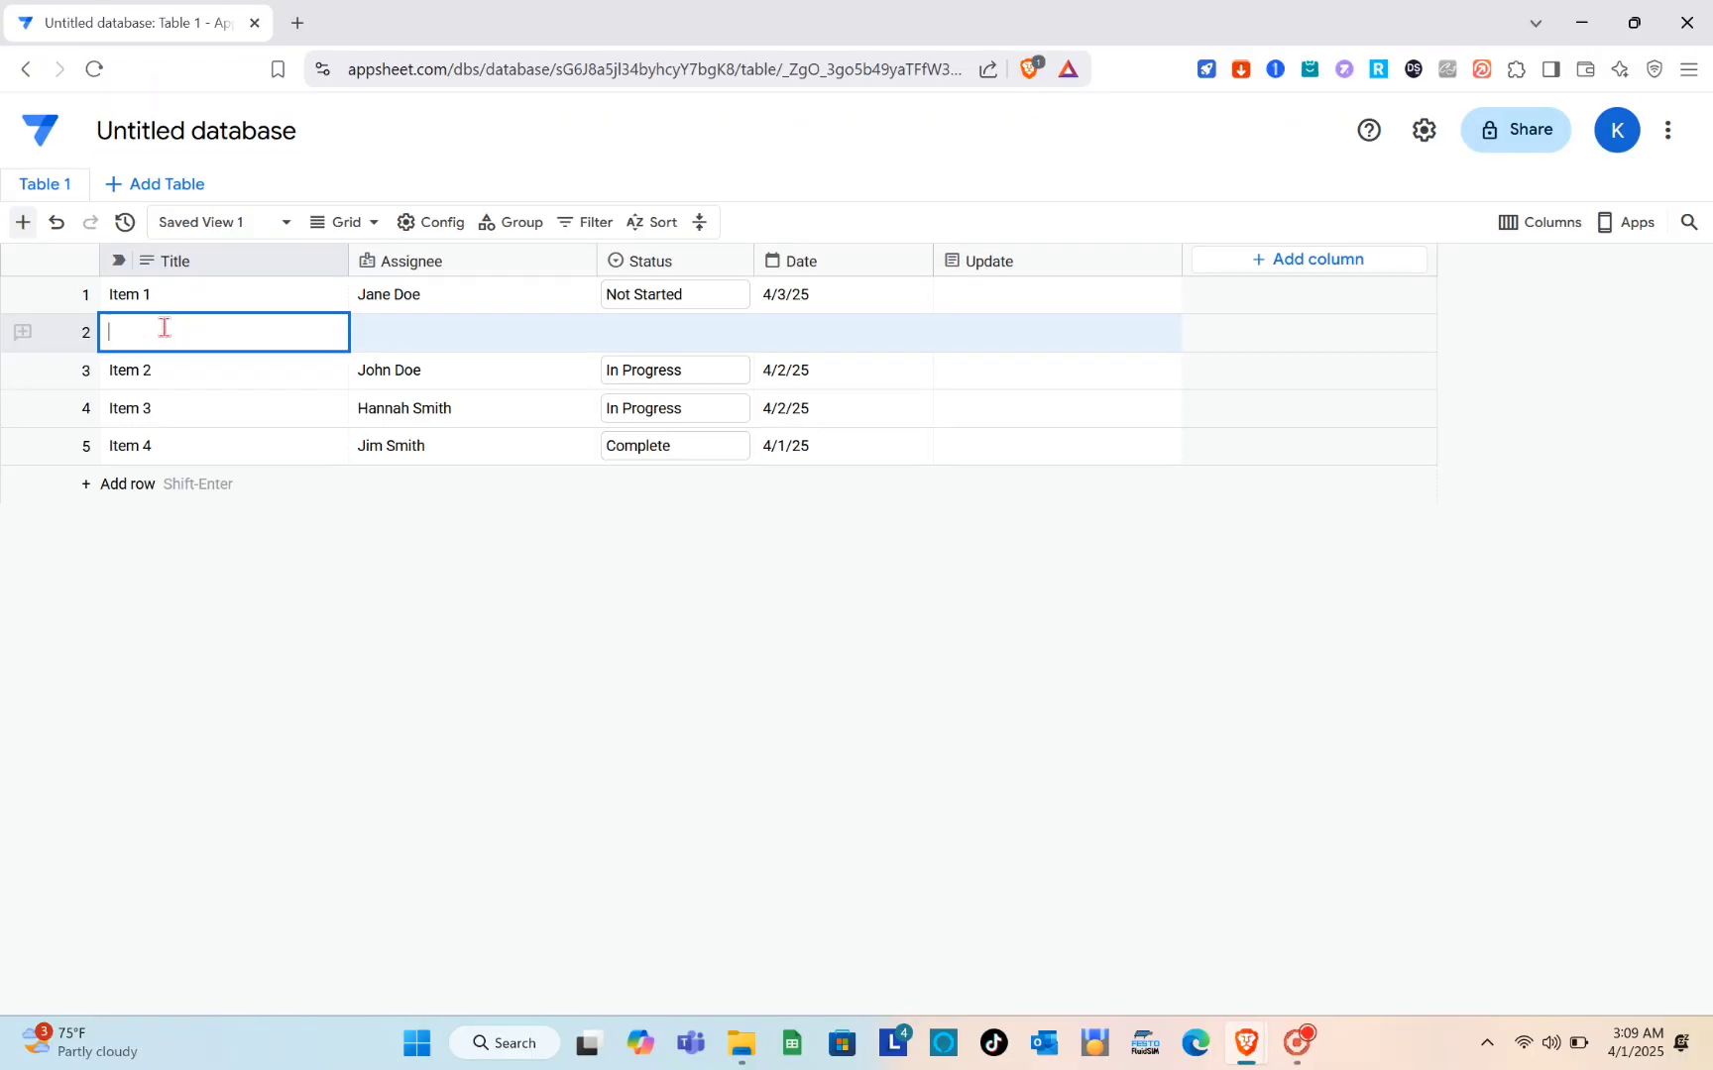
text(Item 5)
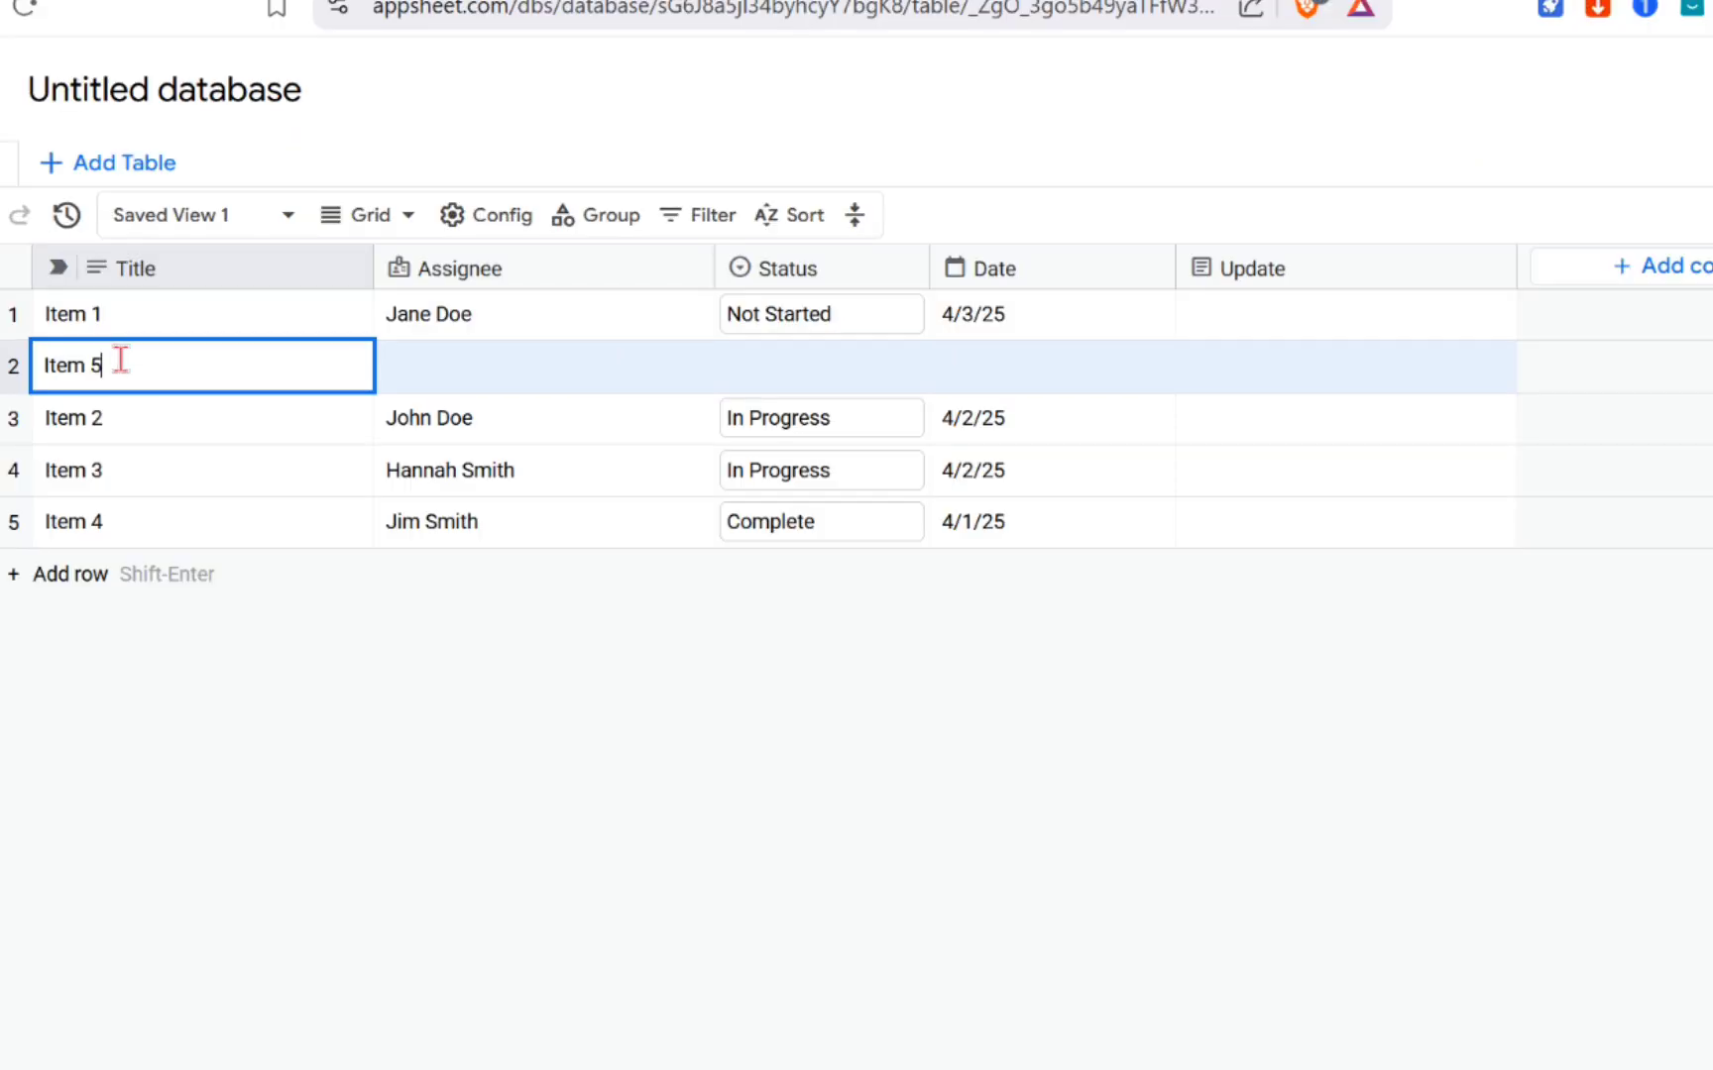
click(463, 379)
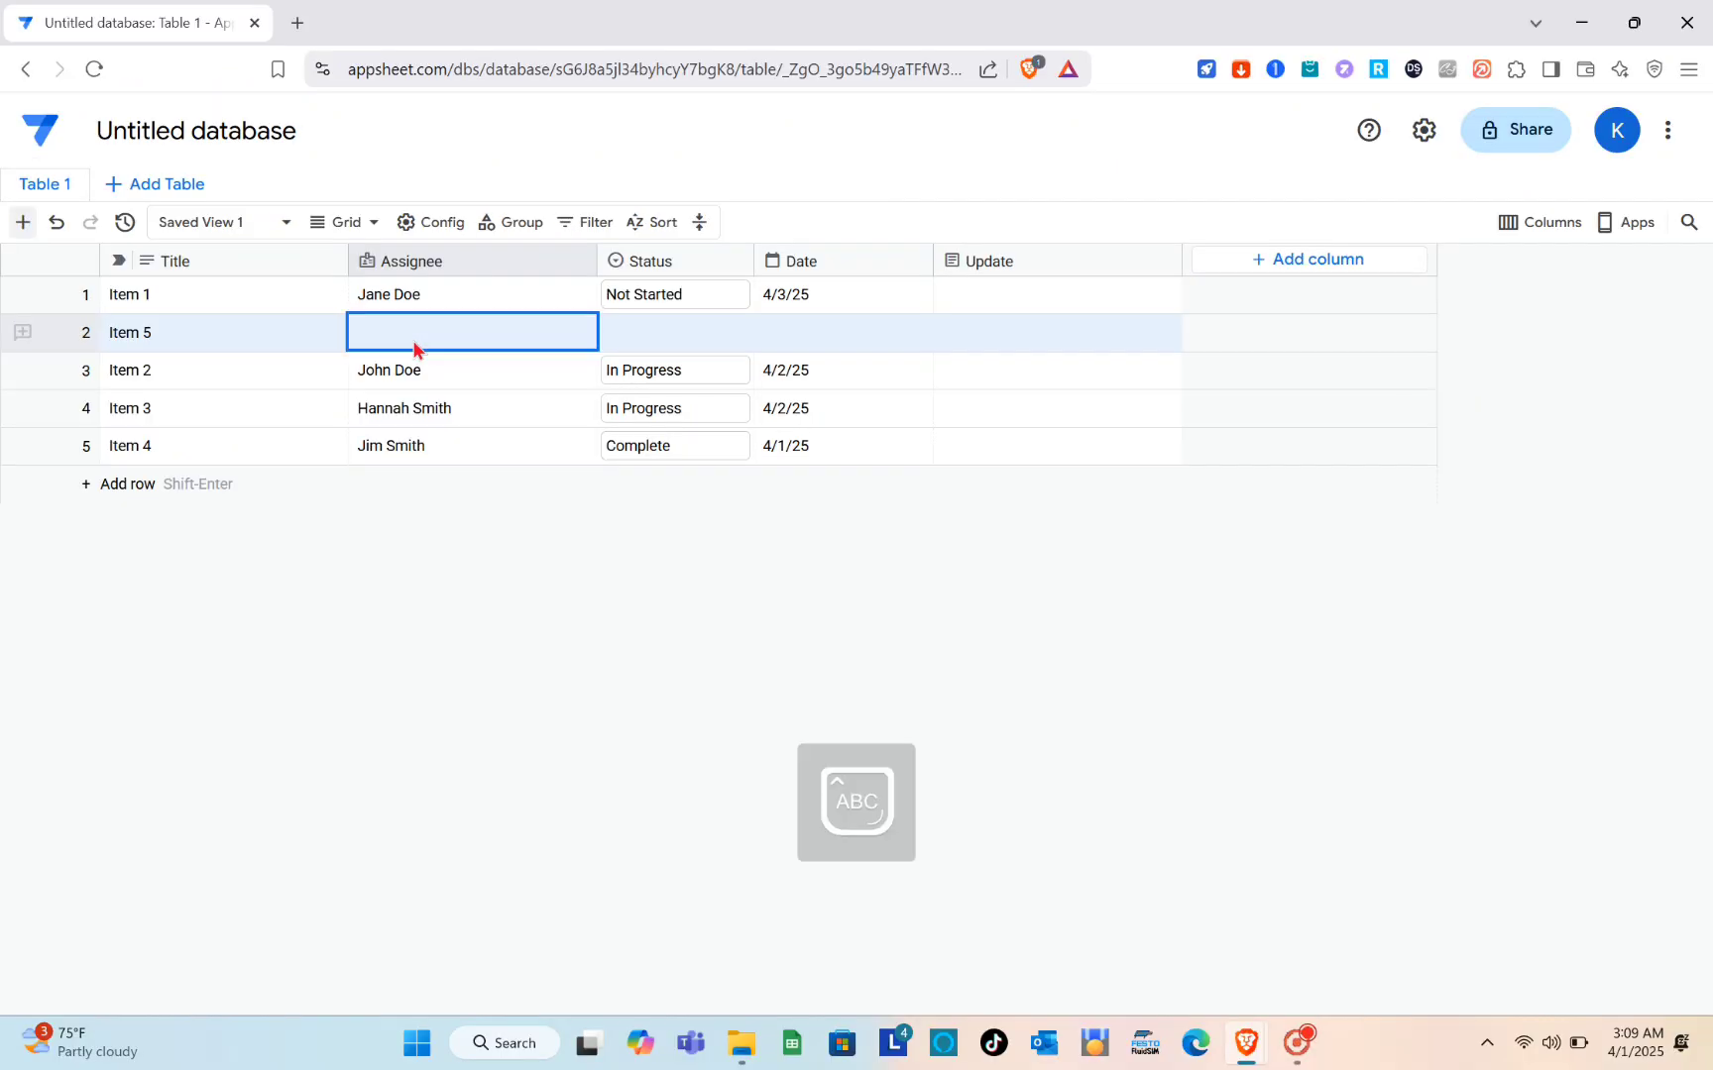
Give Item 5 an assignee name, In Progress status and date 4/10/25
text(Lee Jan)
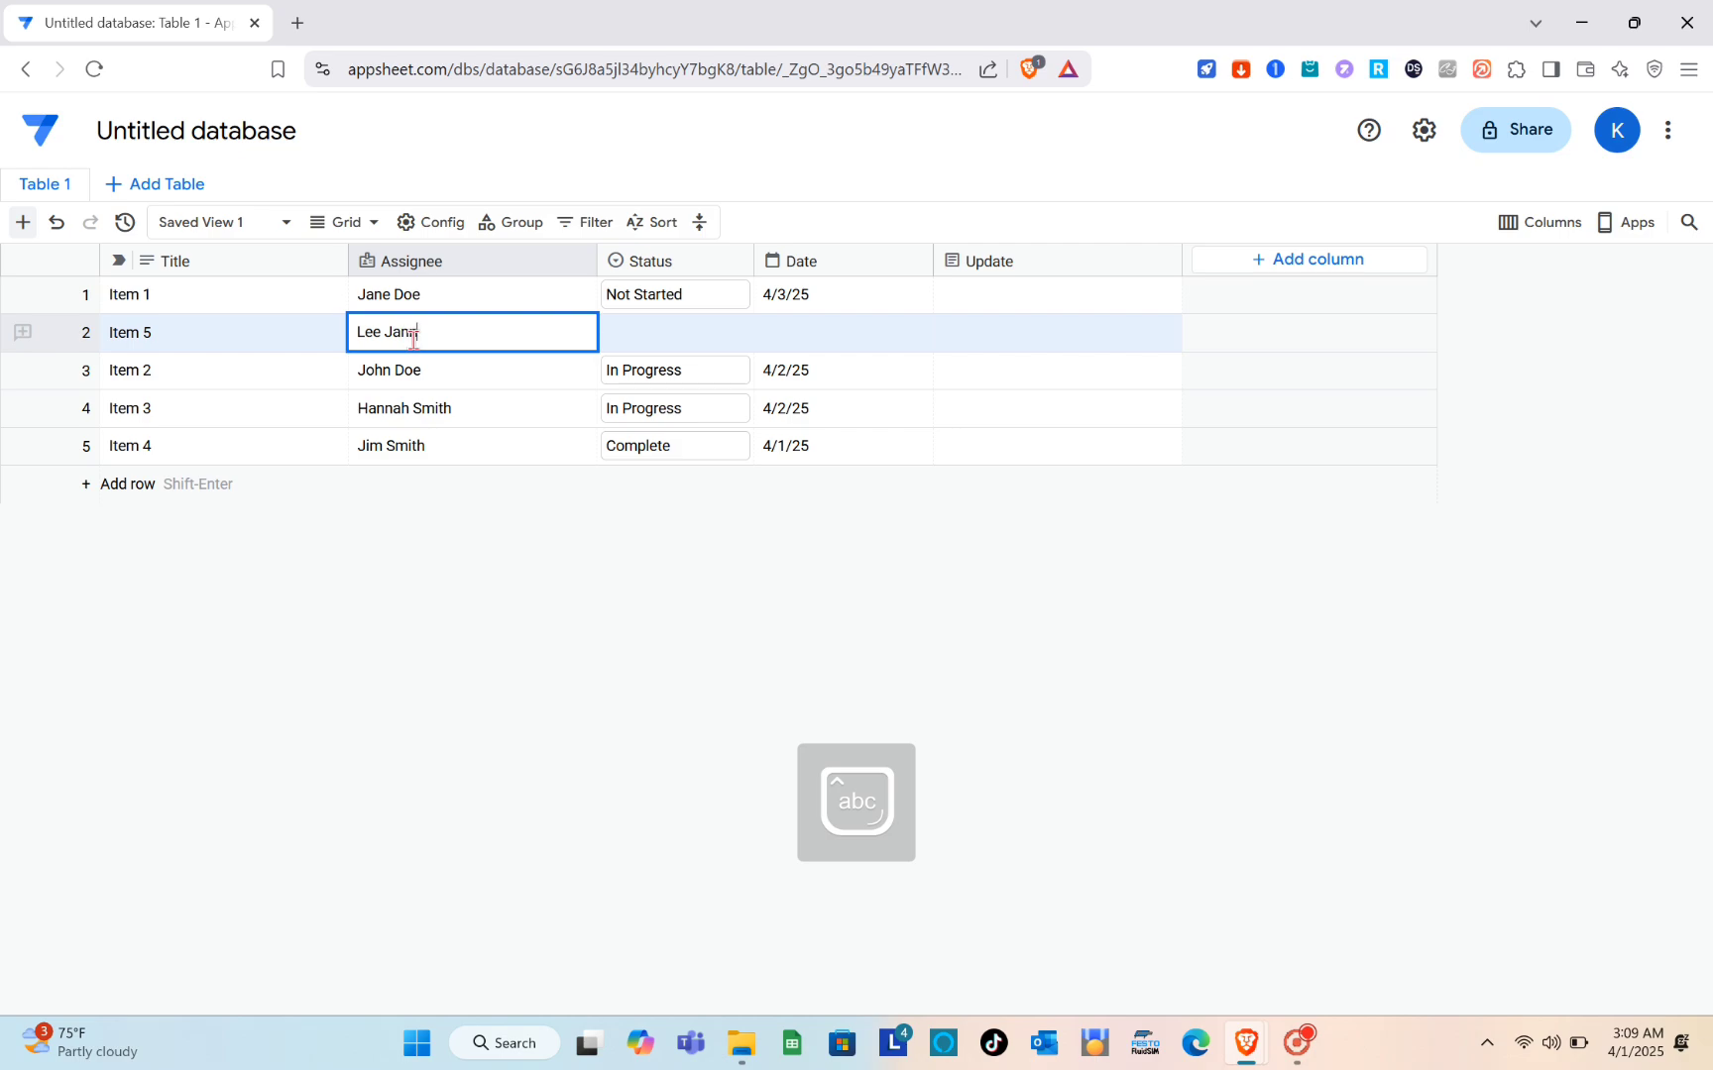
text(a)
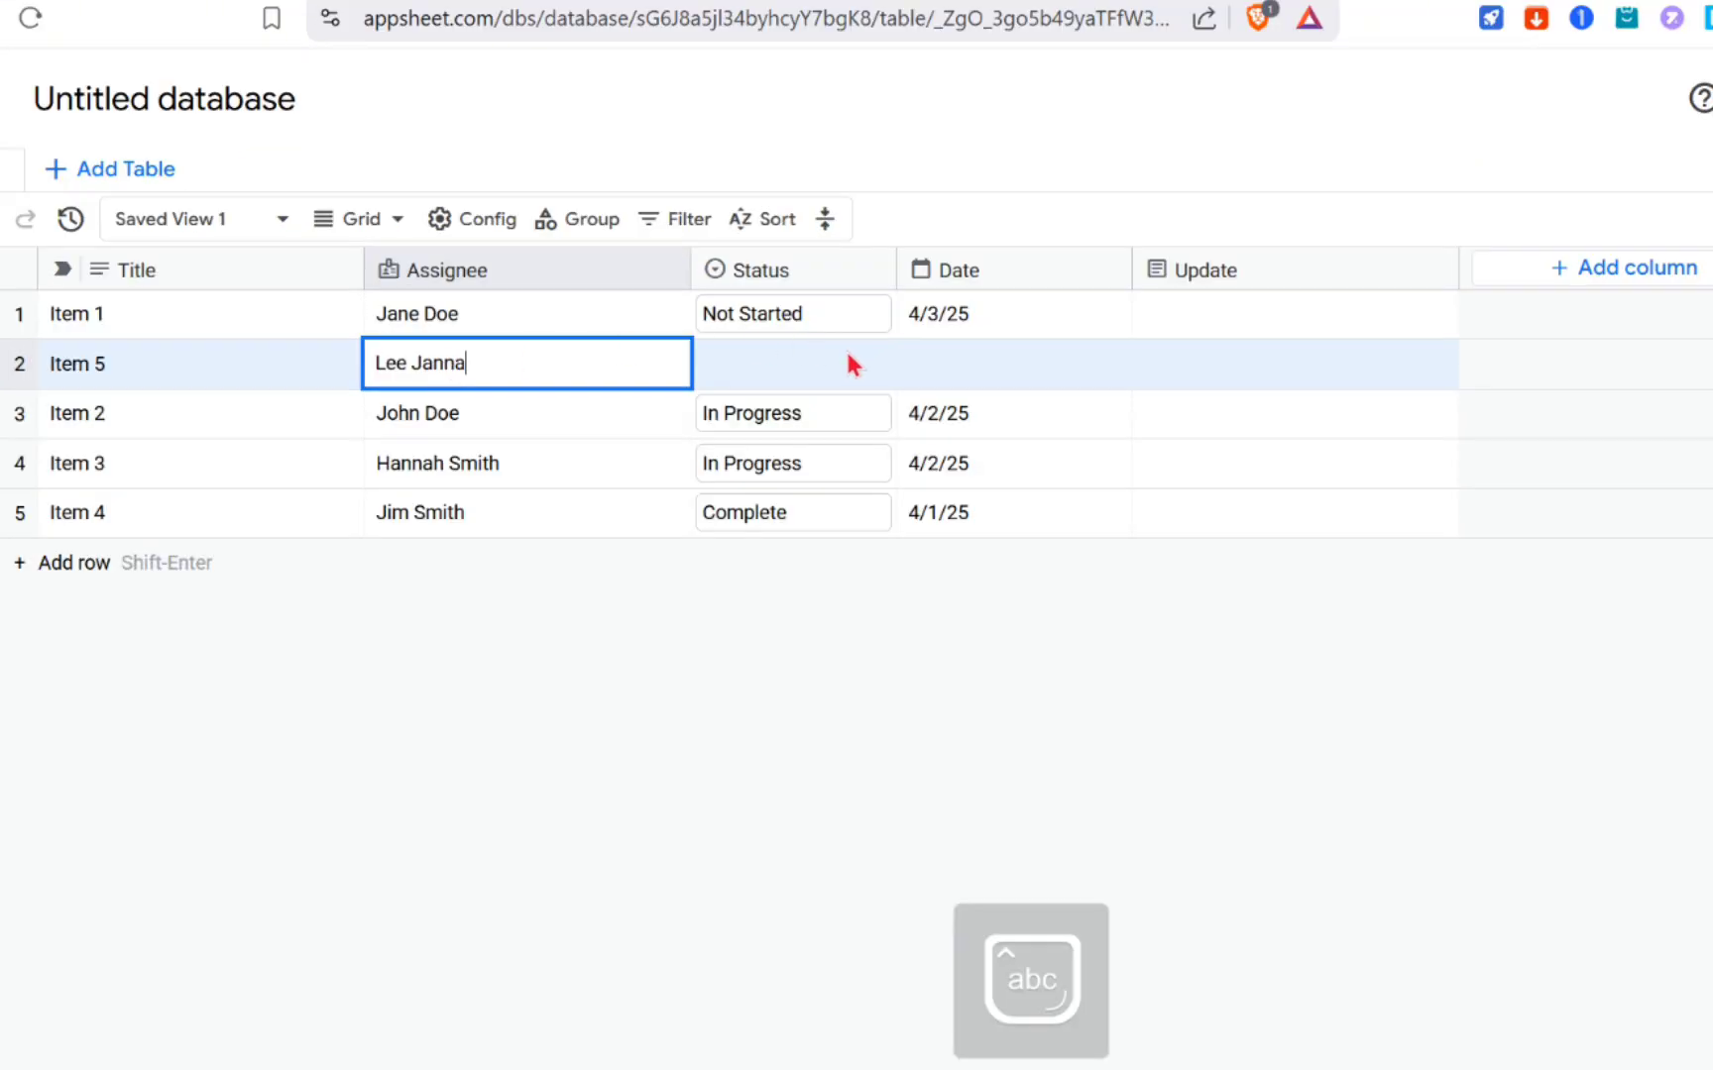
click(814, 367)
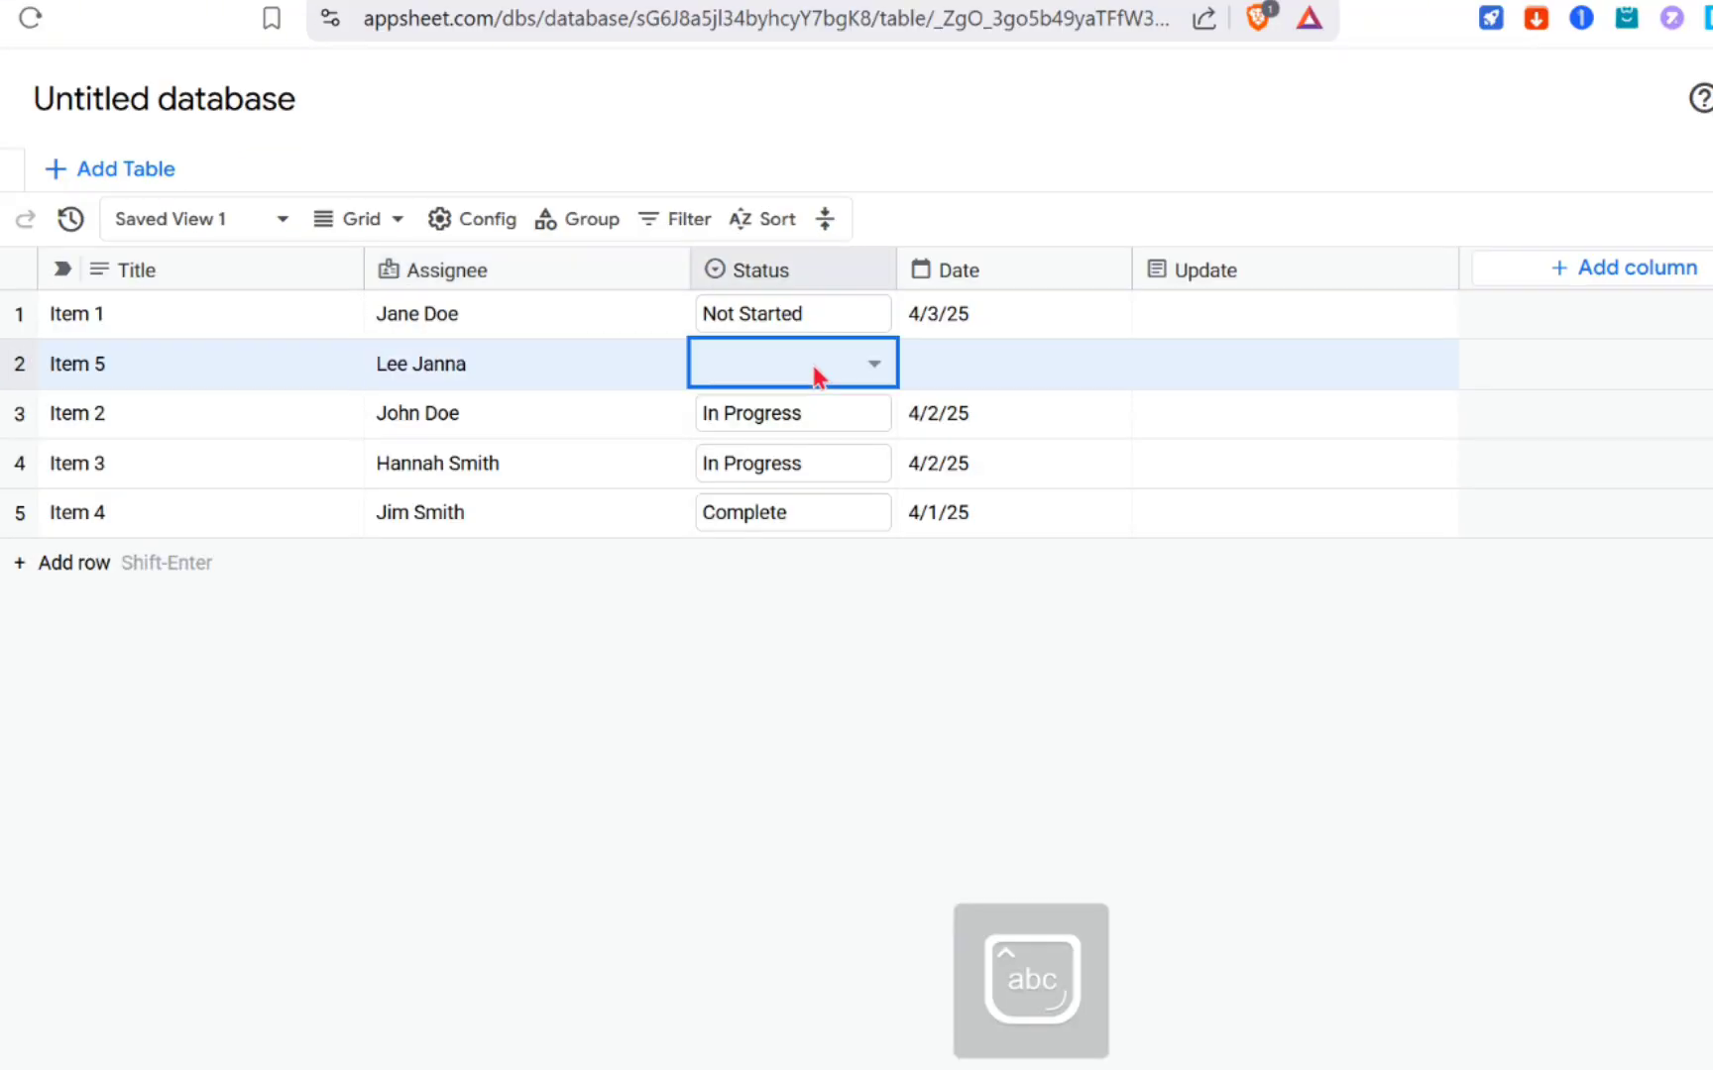
click(741, 337)
click(670, 443)
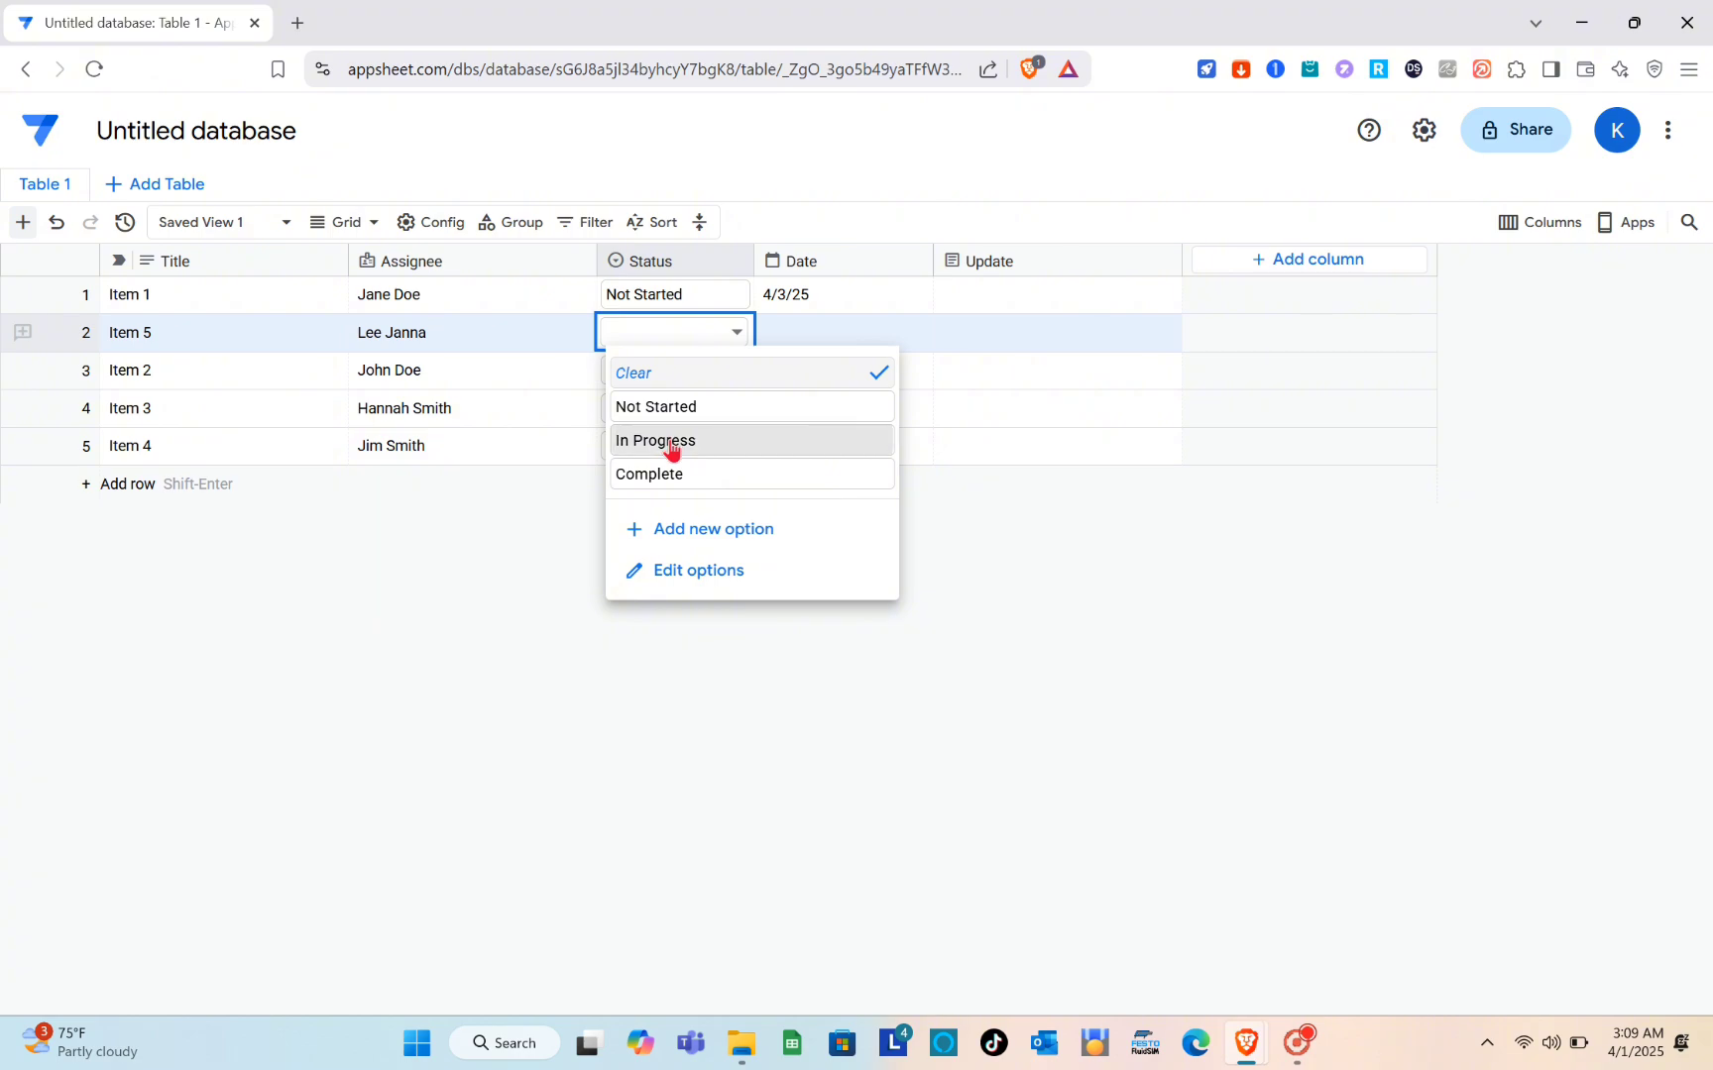
click(834, 333)
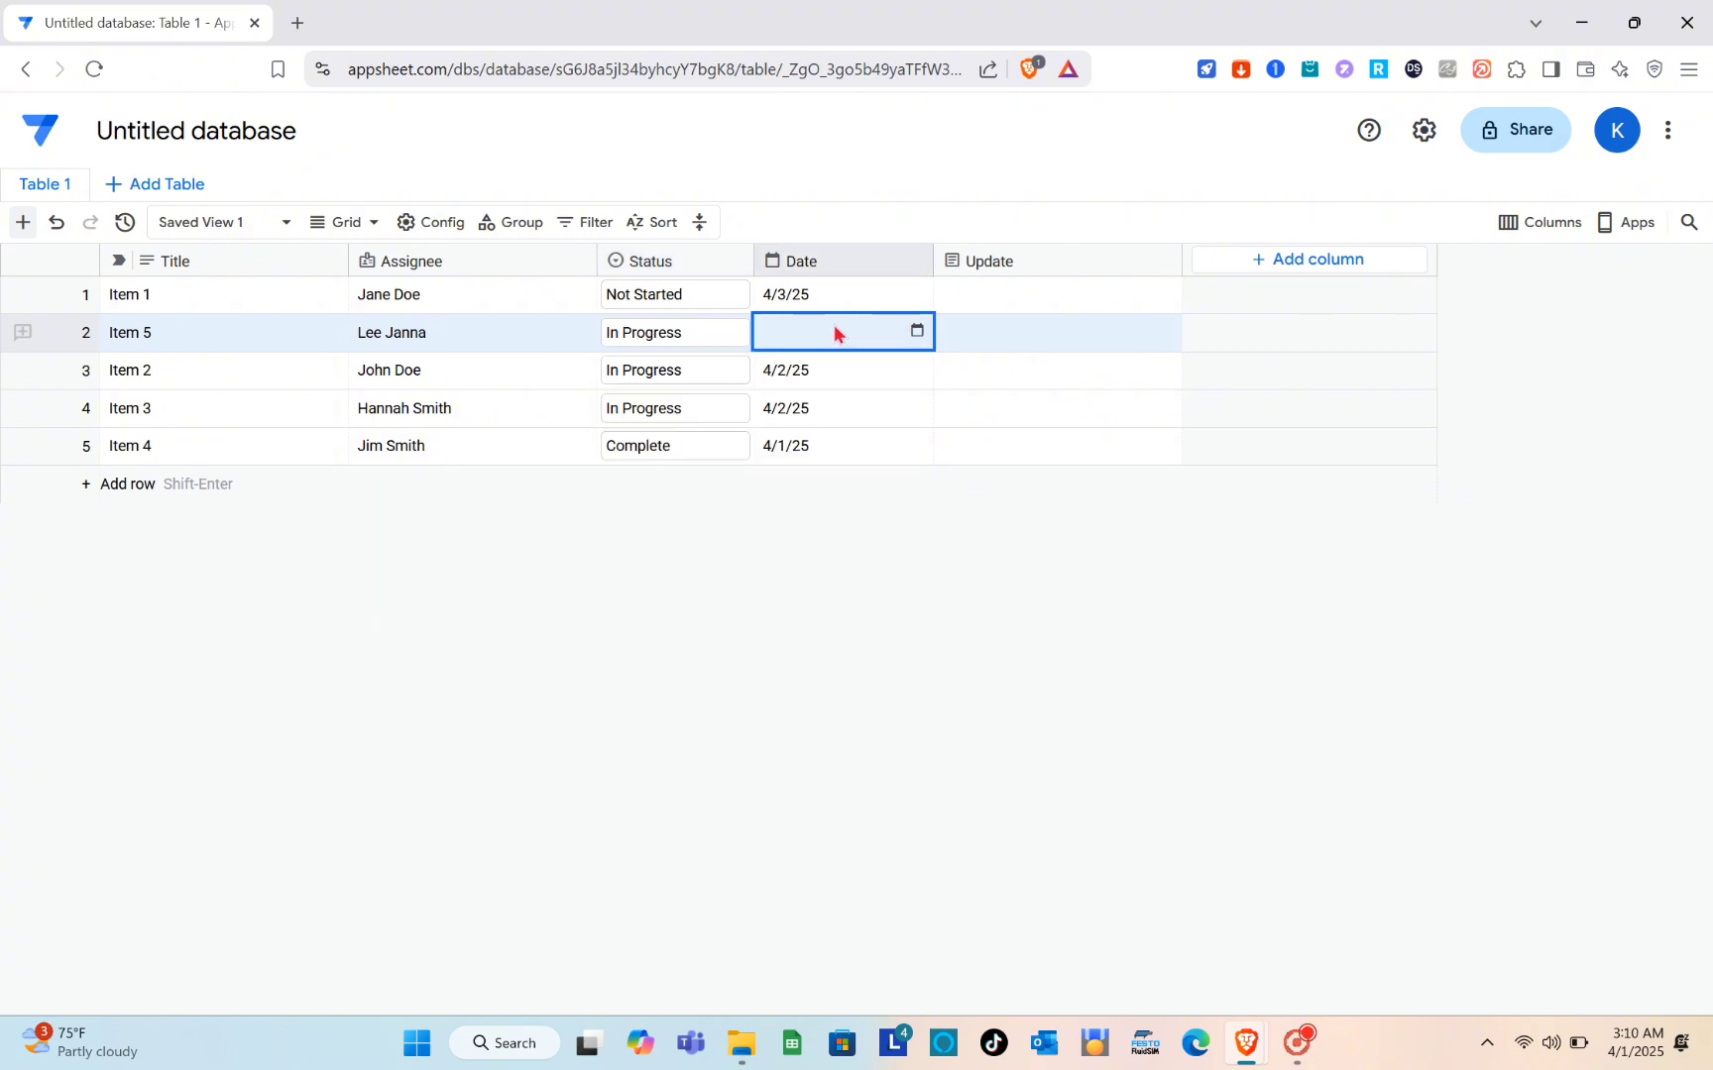
click(904, 333)
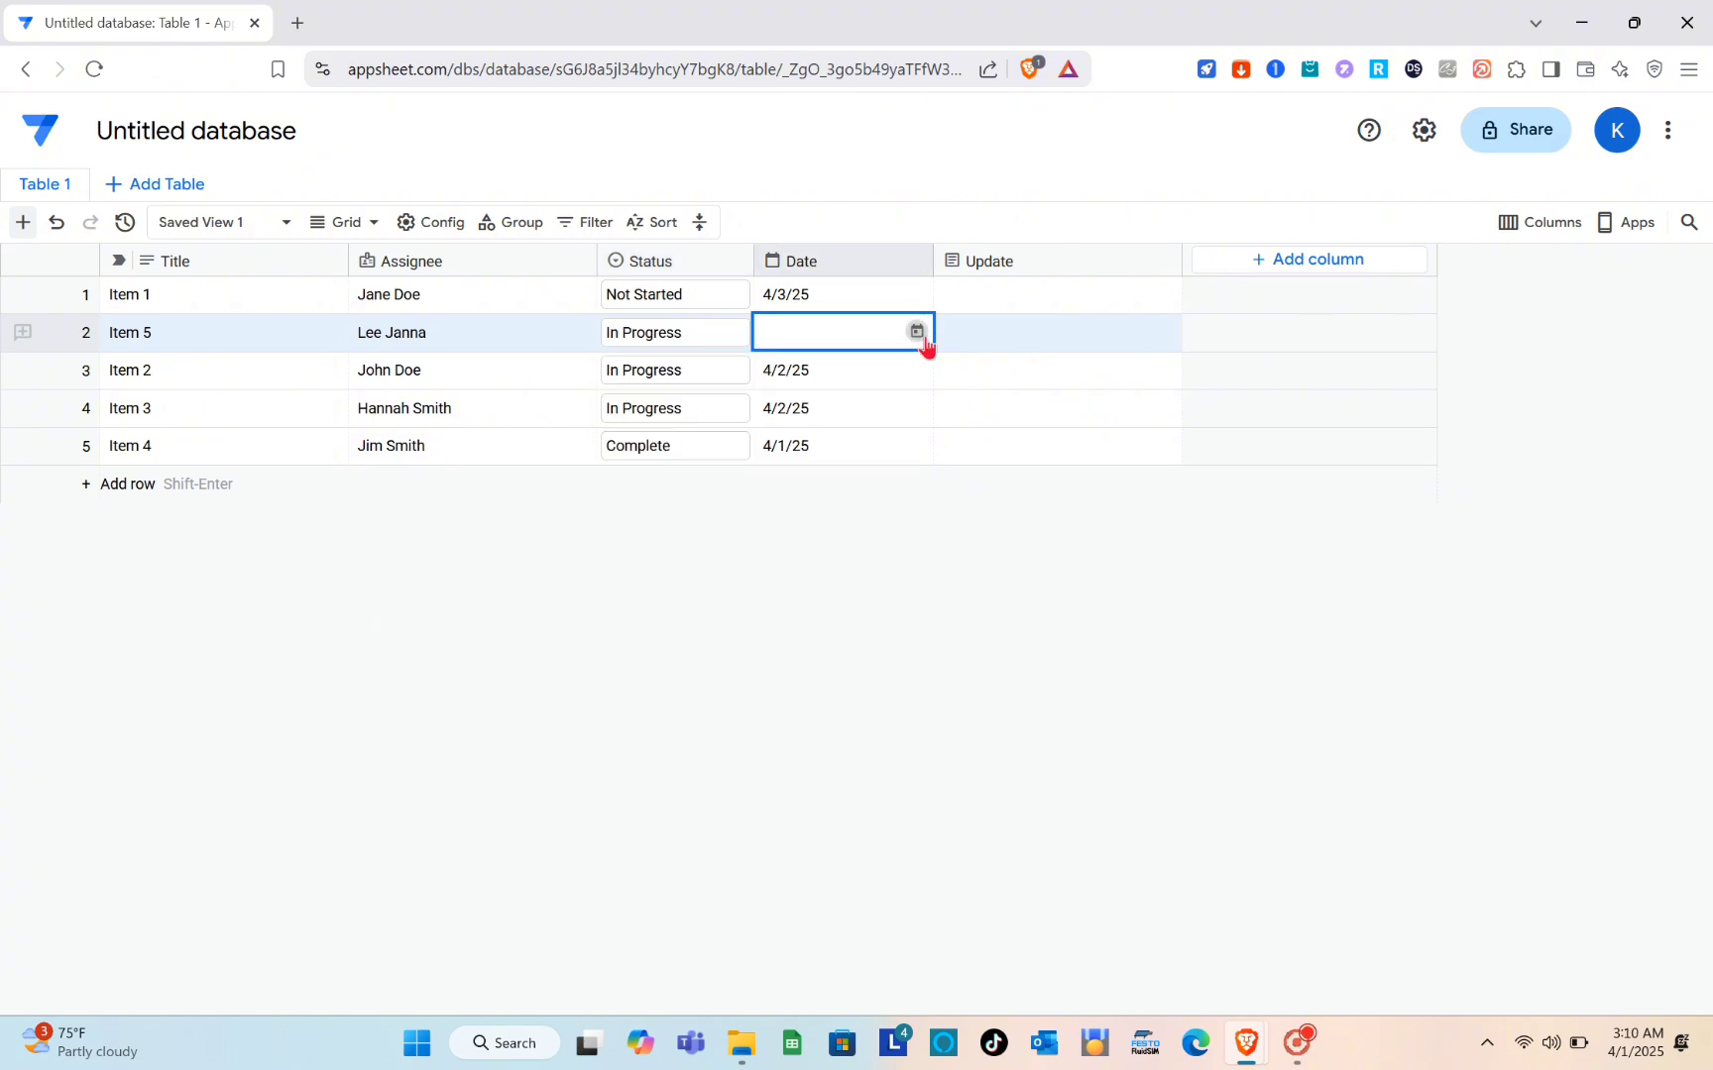
click(922, 341)
click(973, 581)
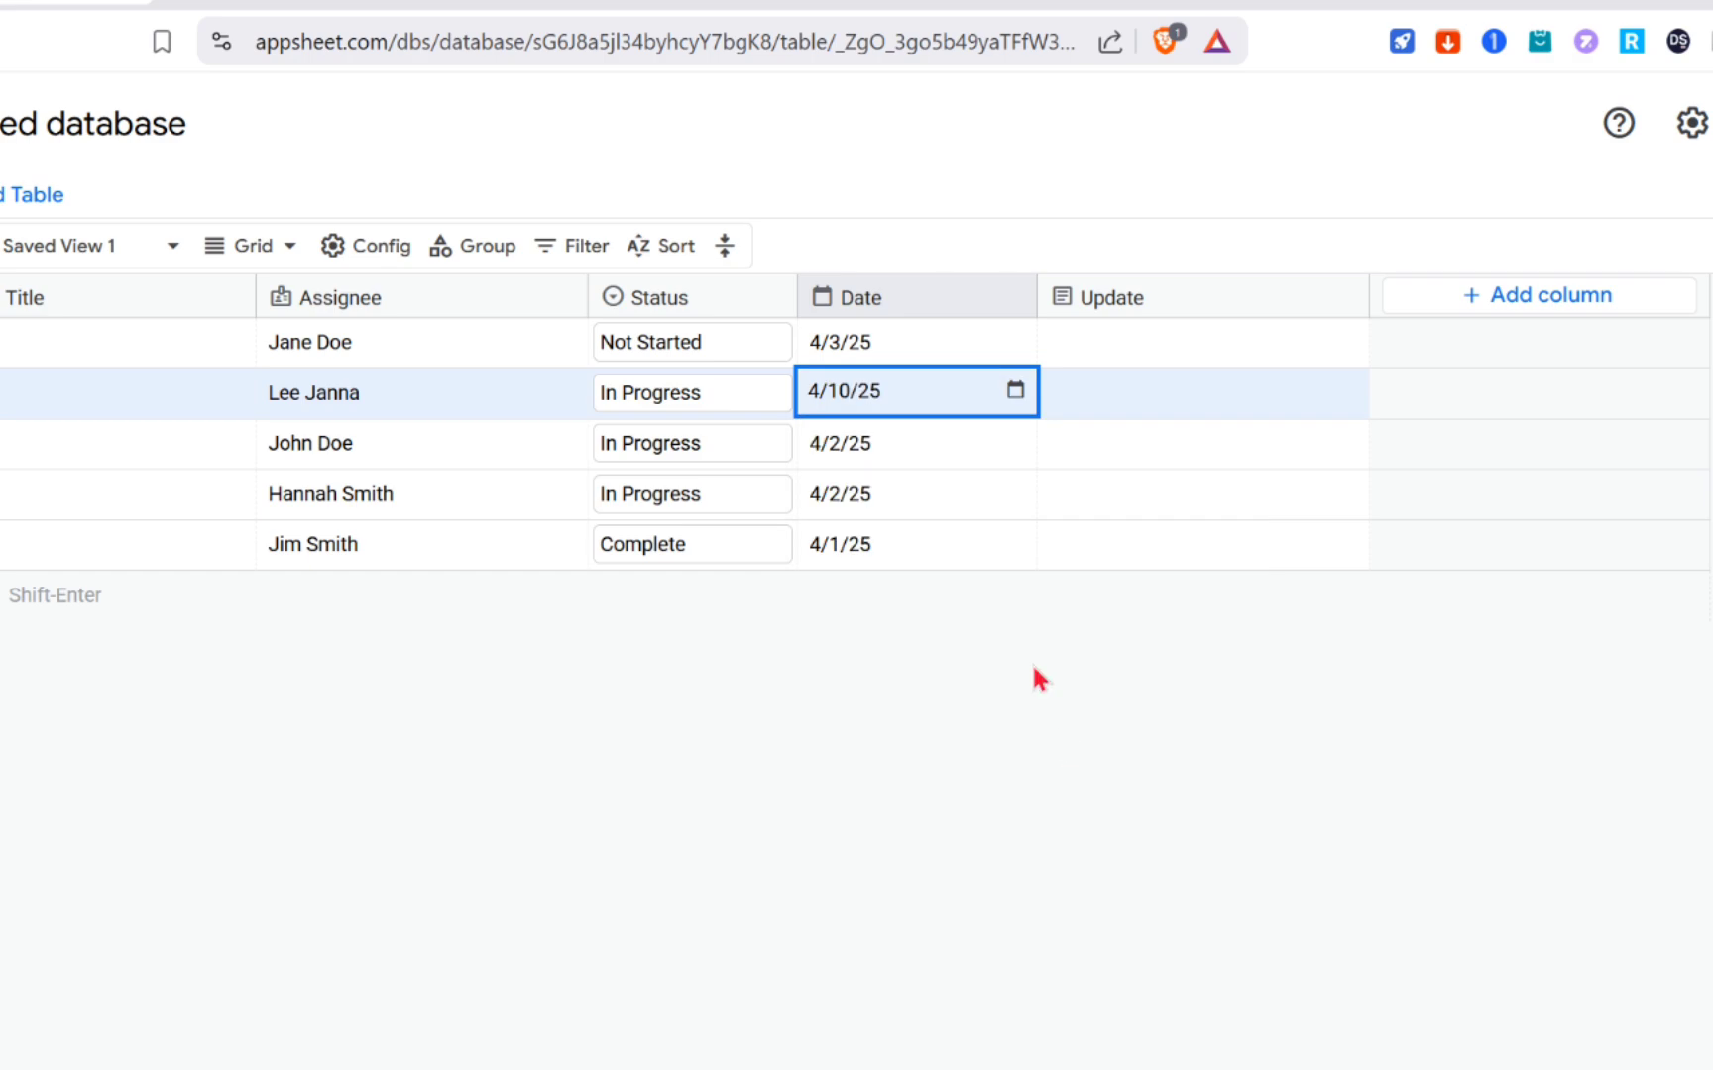
click(1142, 404)
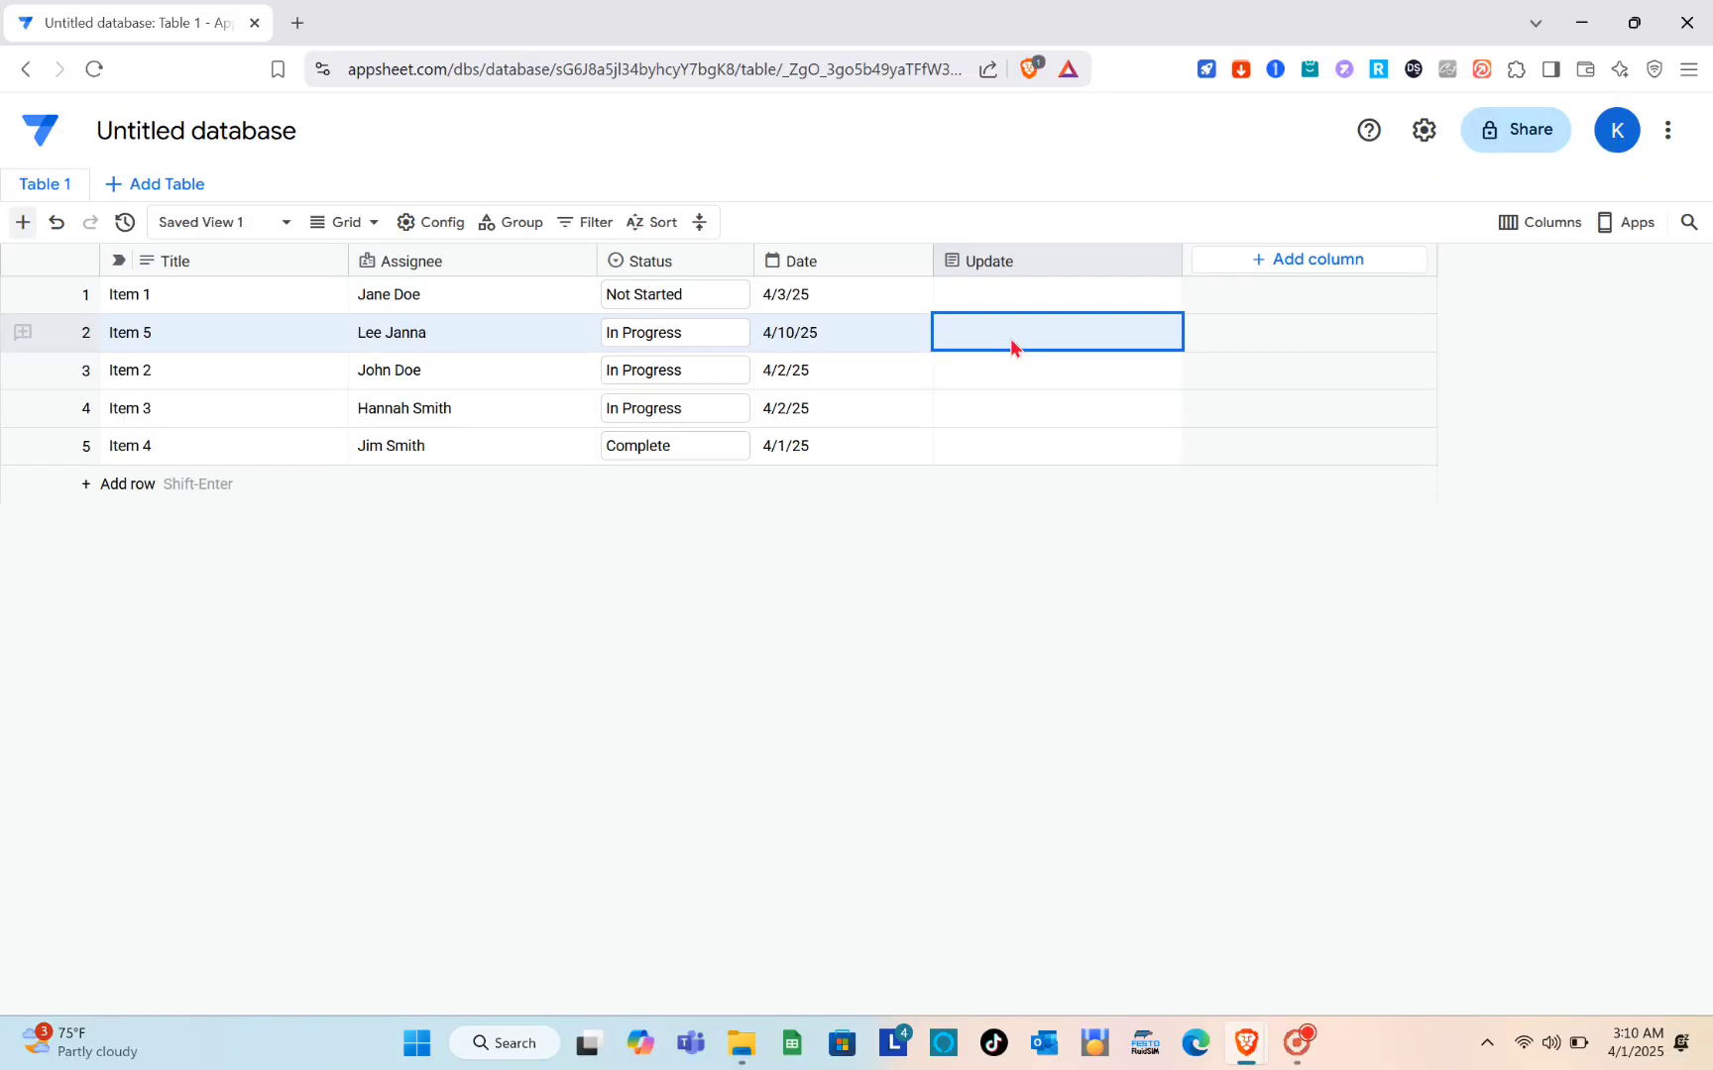
Add a Color-type 'Tag' column offering Red, Green and Orange, and save it
click(1239, 260)
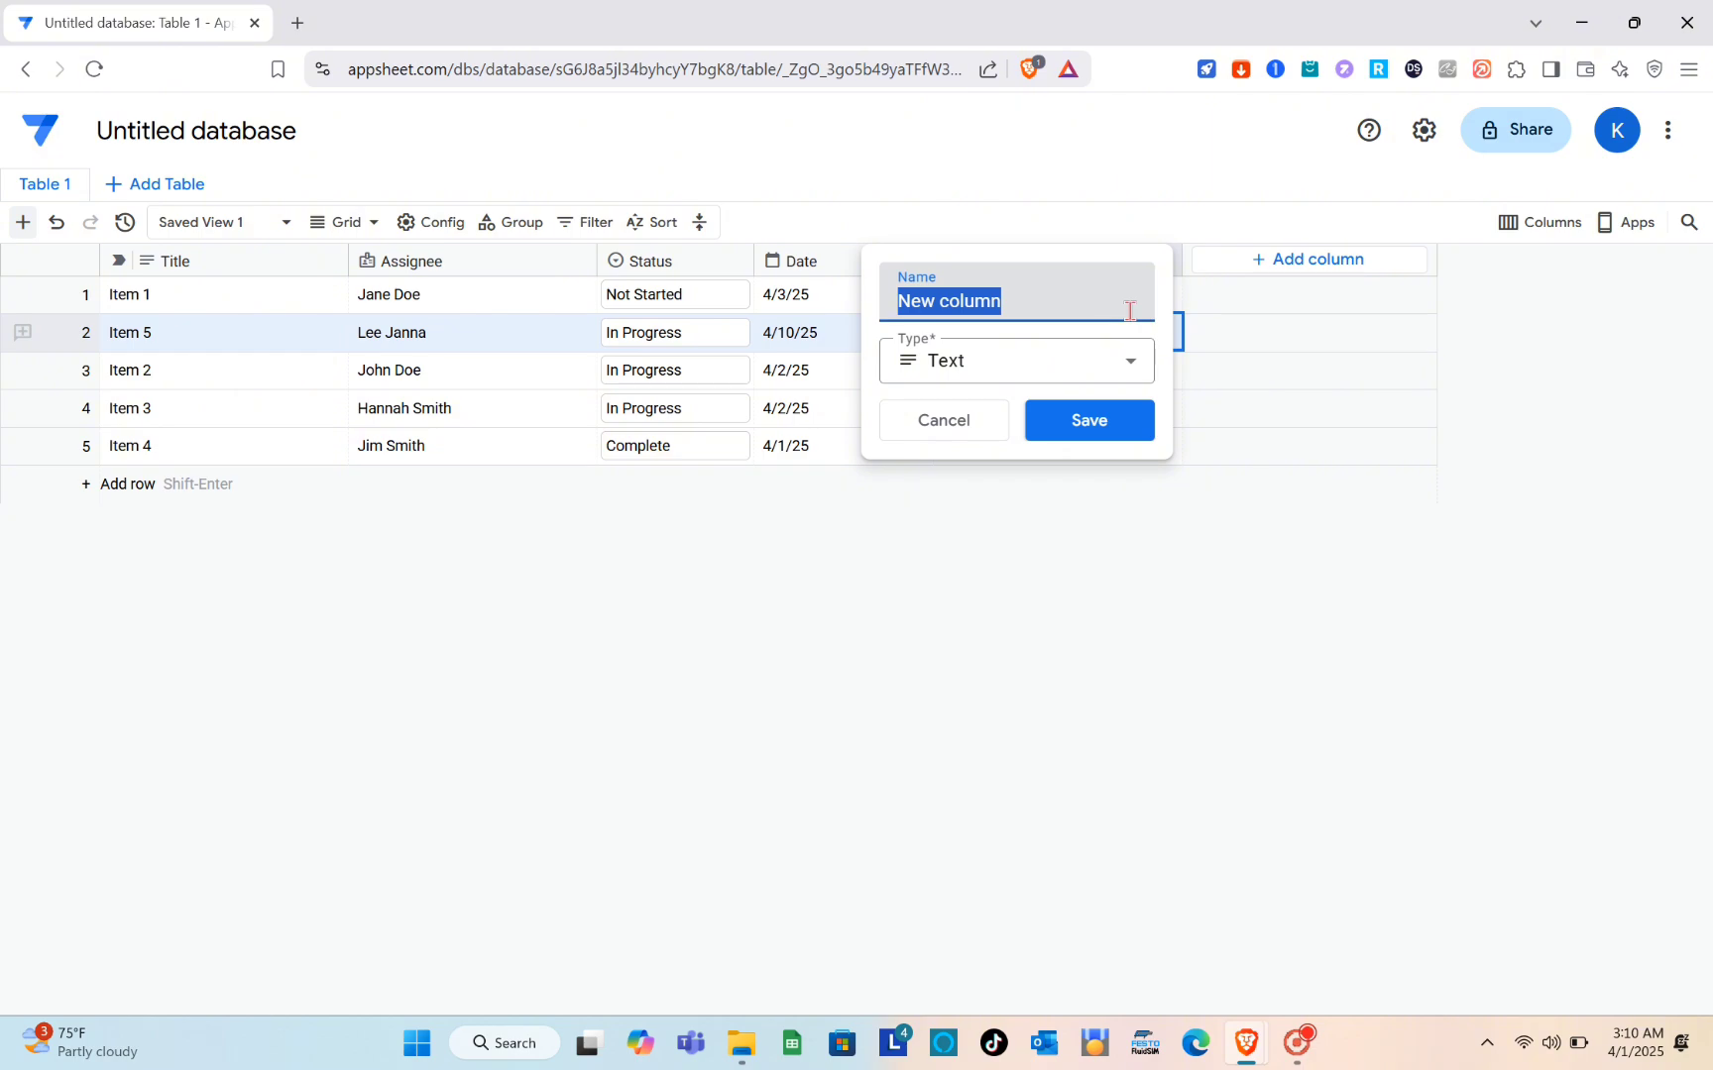
text(Tag)
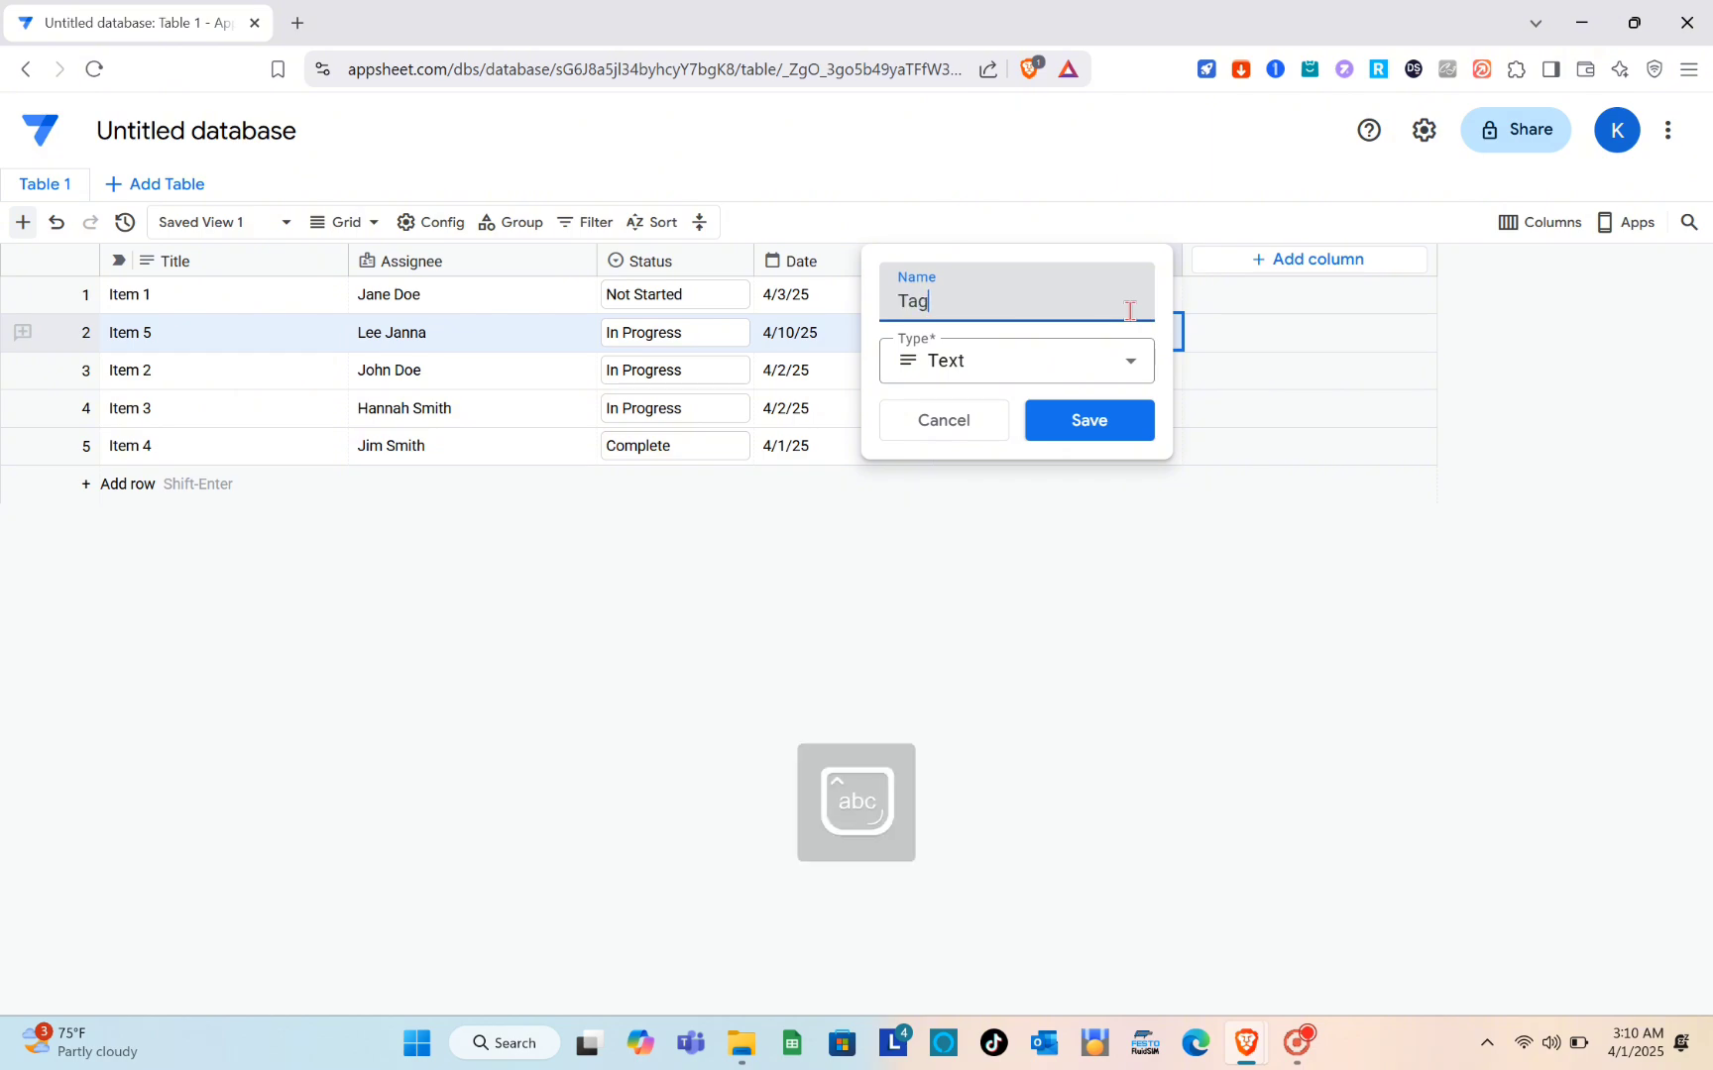
click(1079, 374)
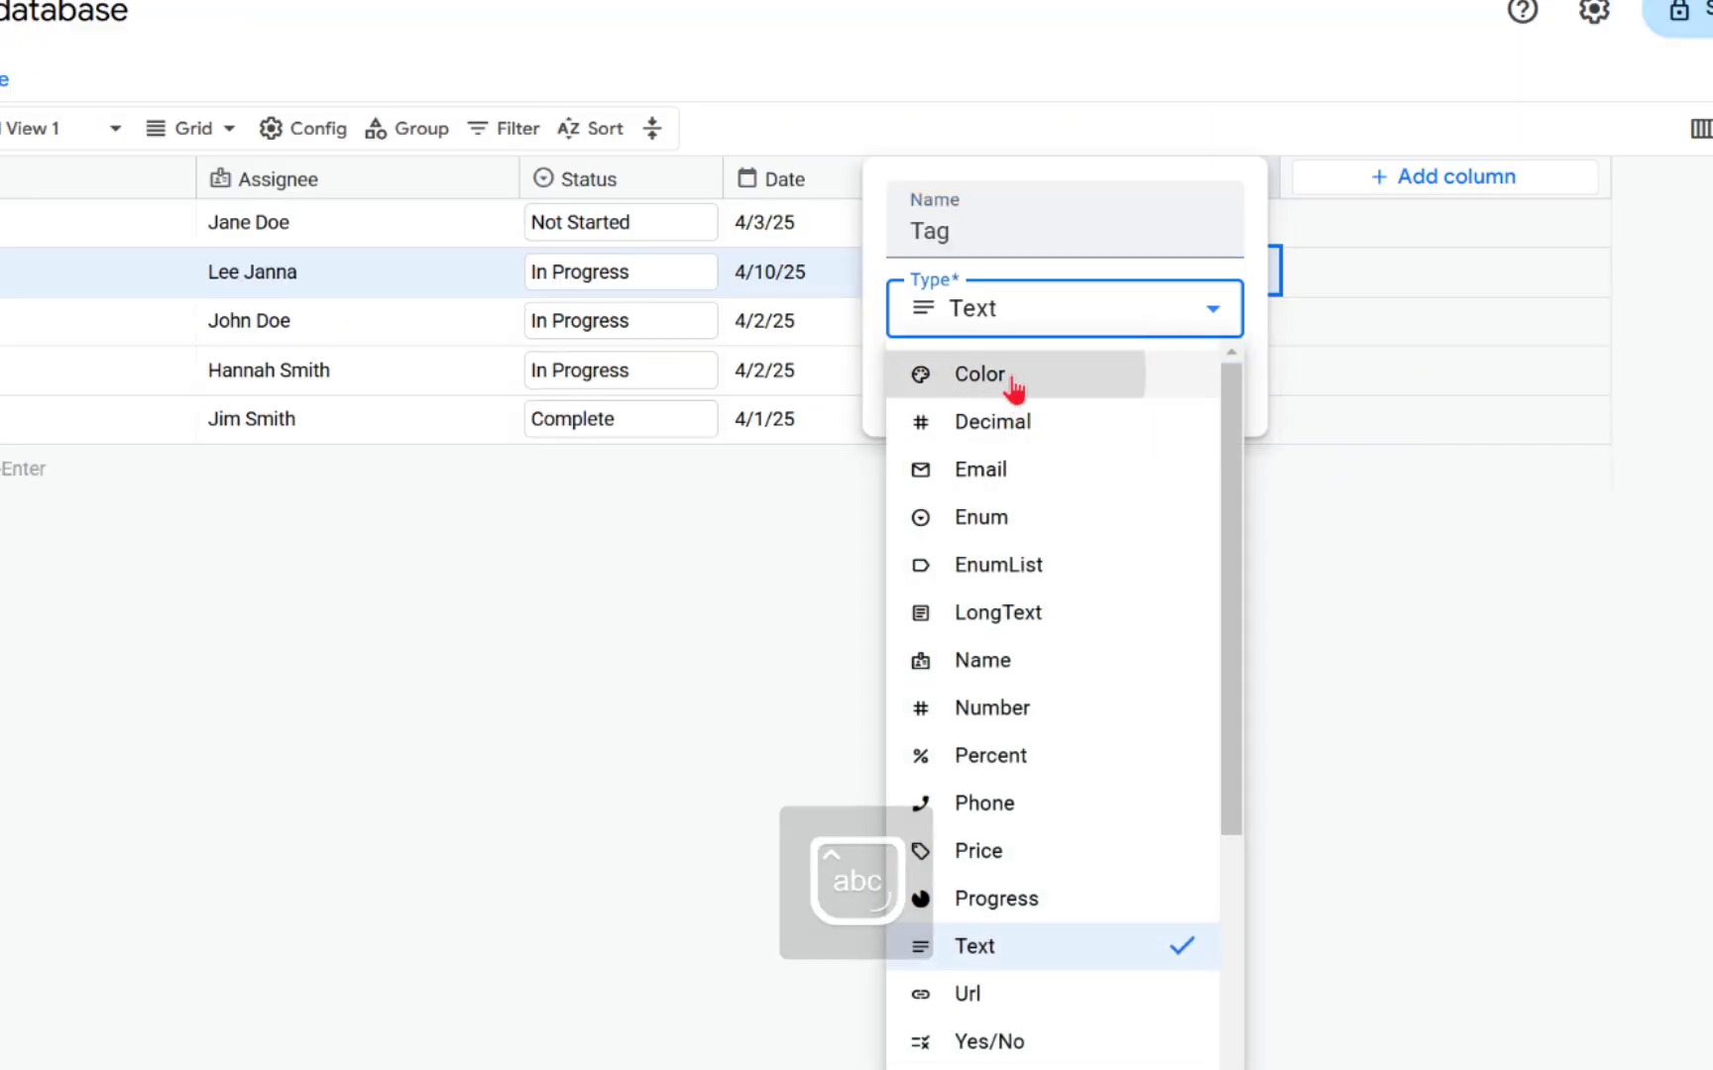
click(1011, 392)
click(903, 425)
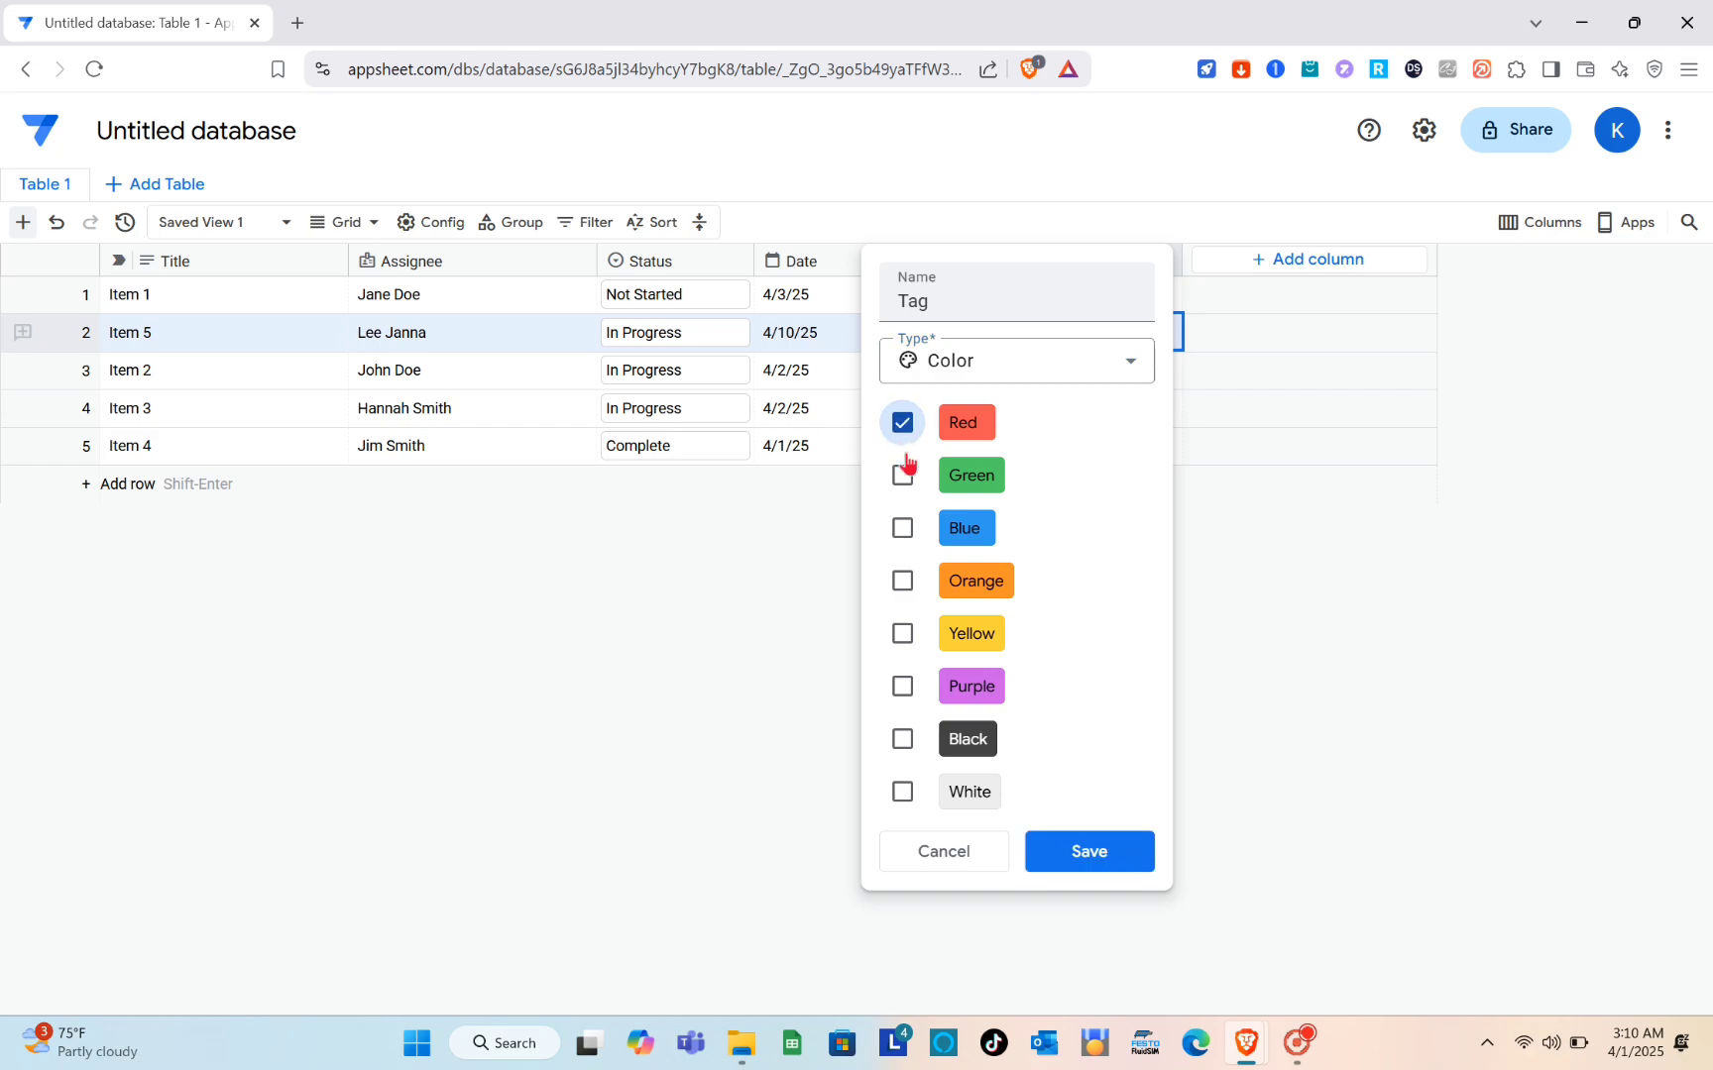
click(902, 476)
click(902, 582)
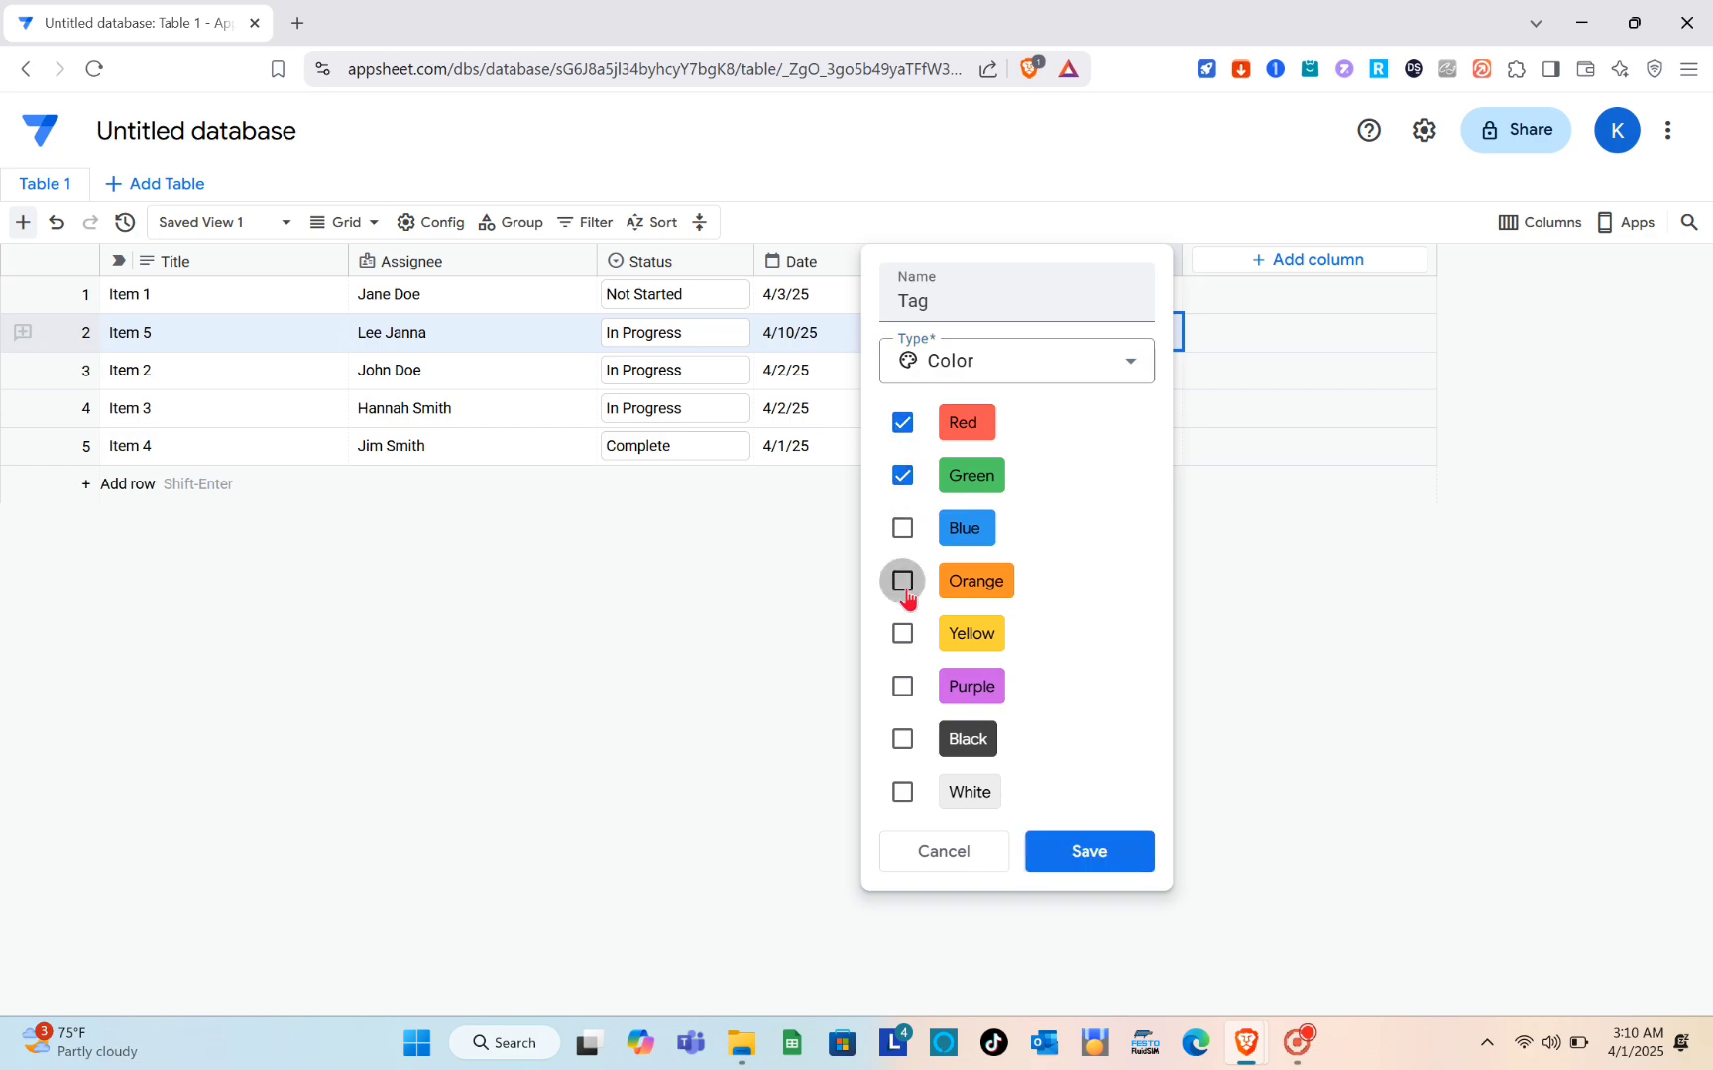
click(1113, 861)
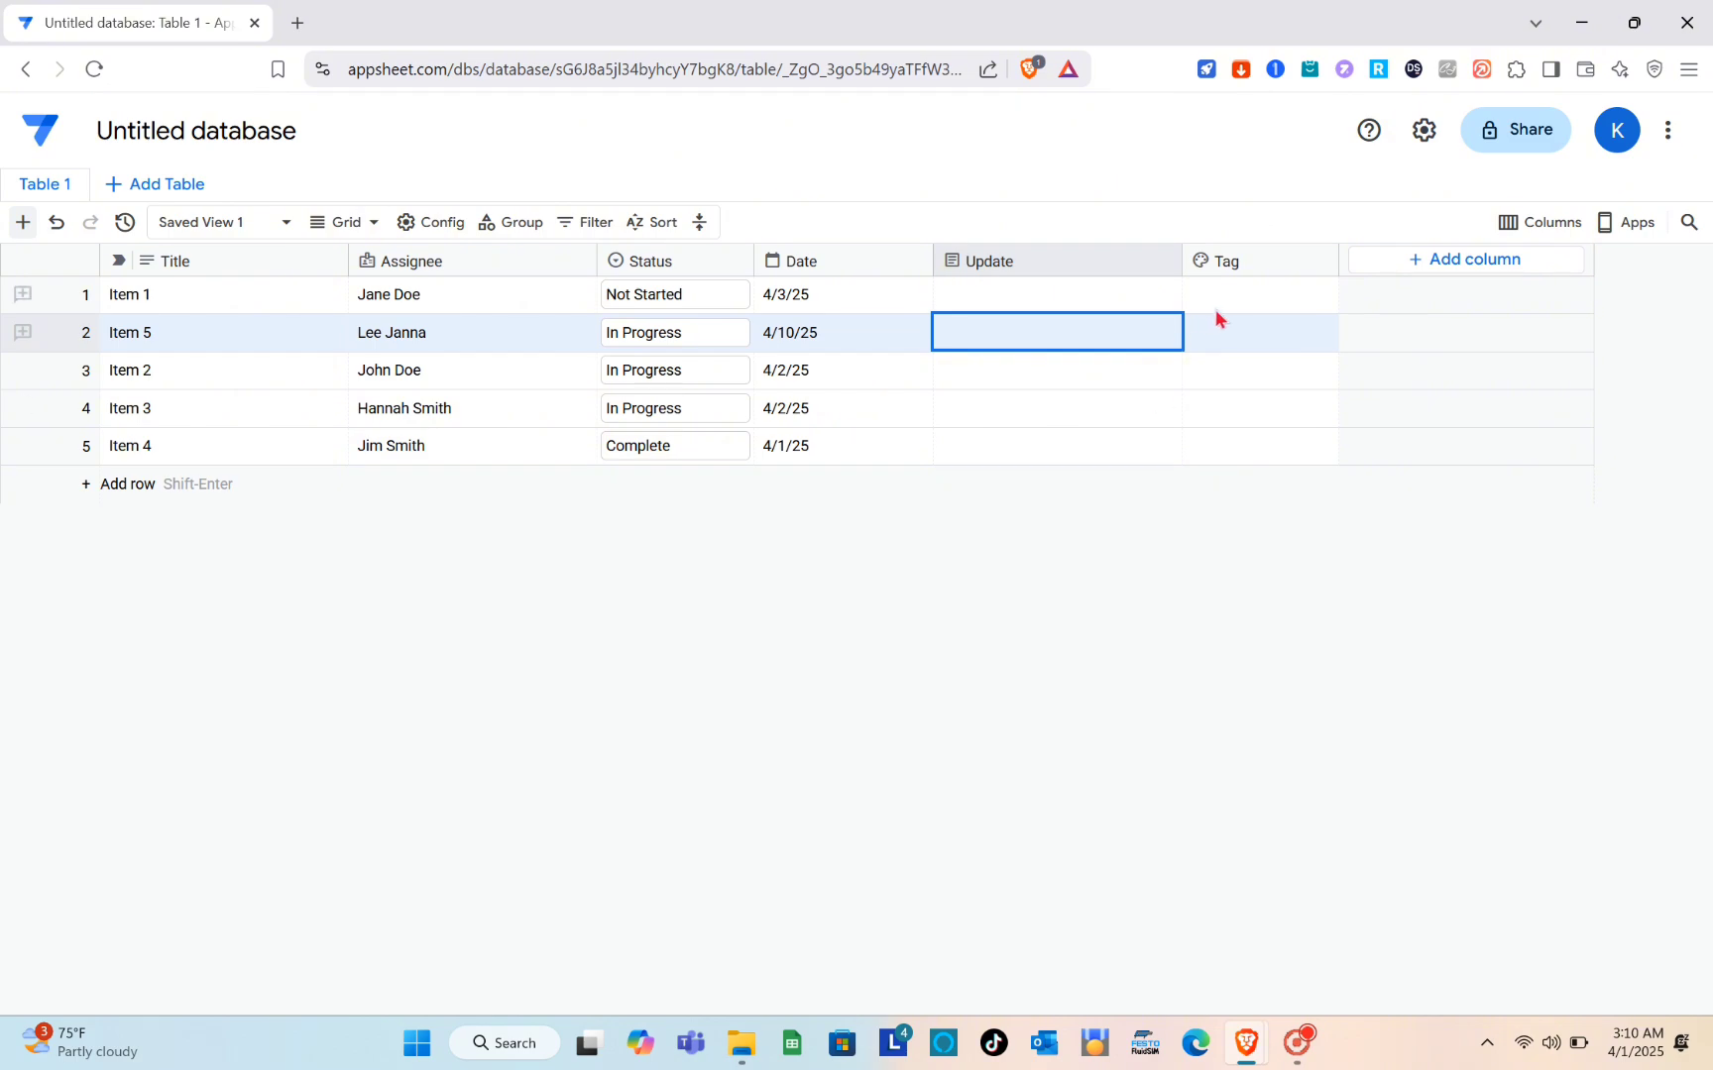
Pick Red in Item 1's Tag cell and Orange in Item 5's Tag cell
click(1234, 335)
click(1250, 292)
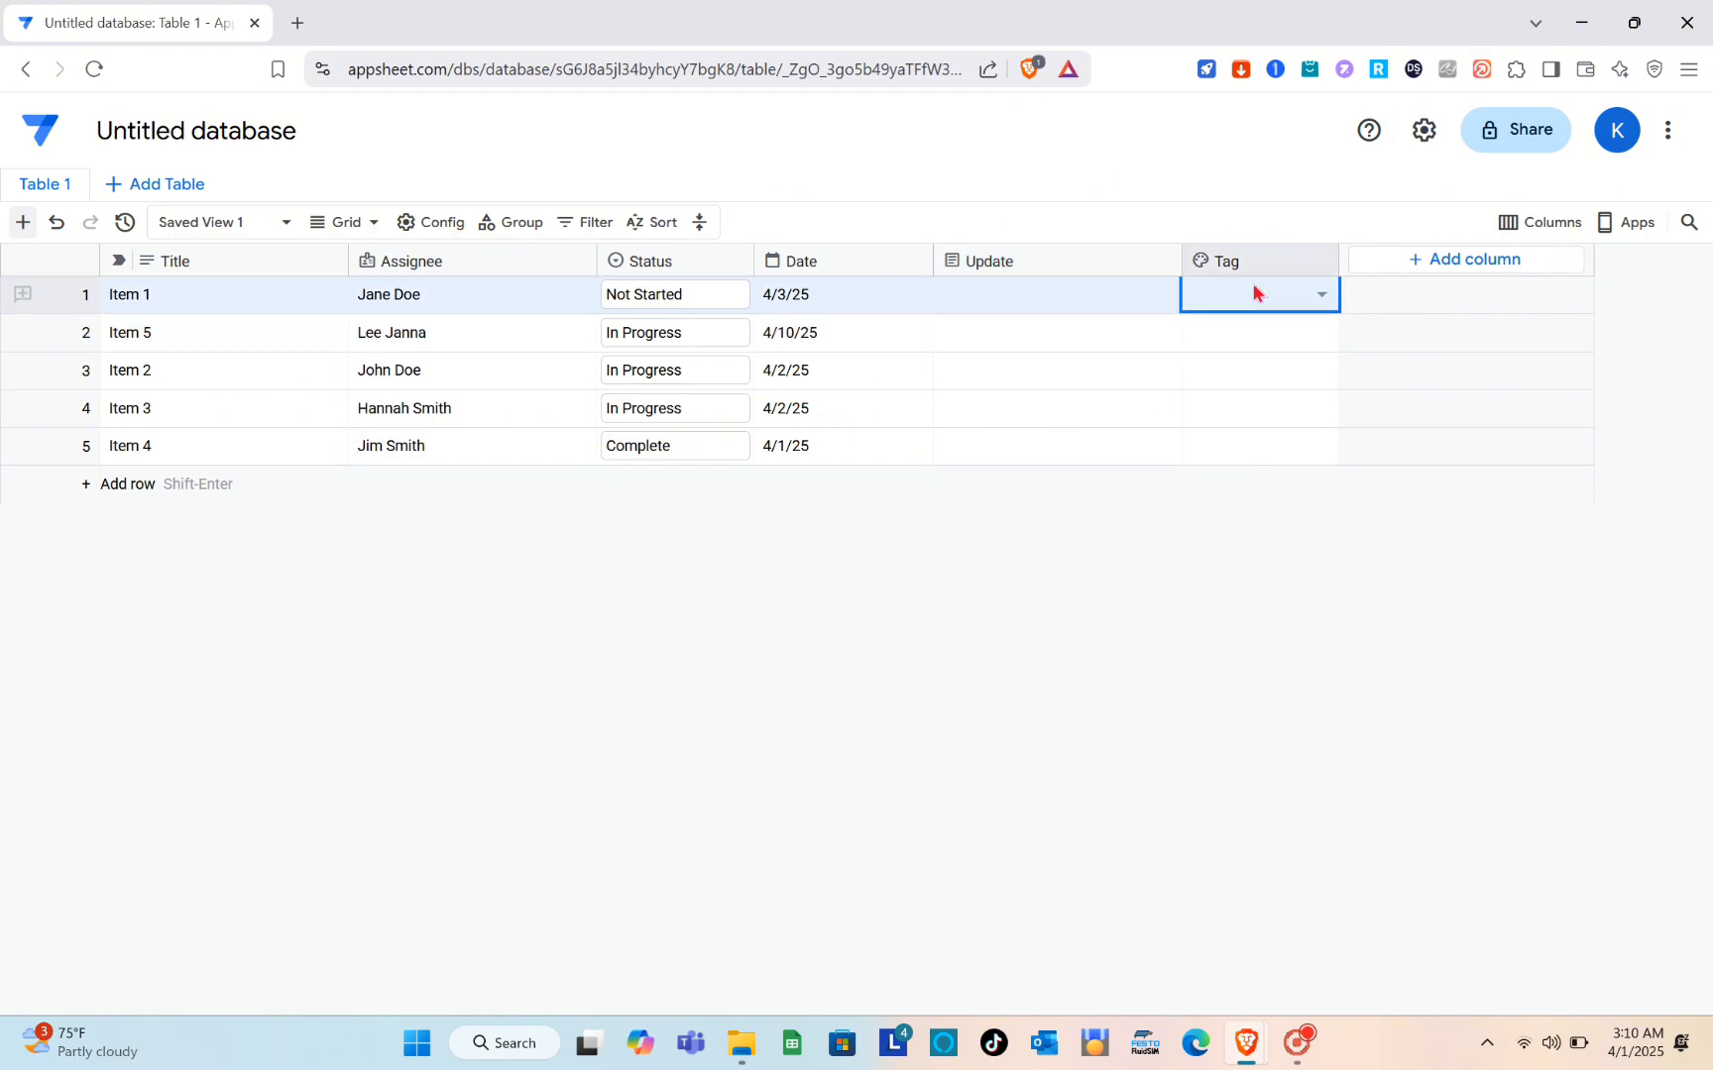
click(1323, 294)
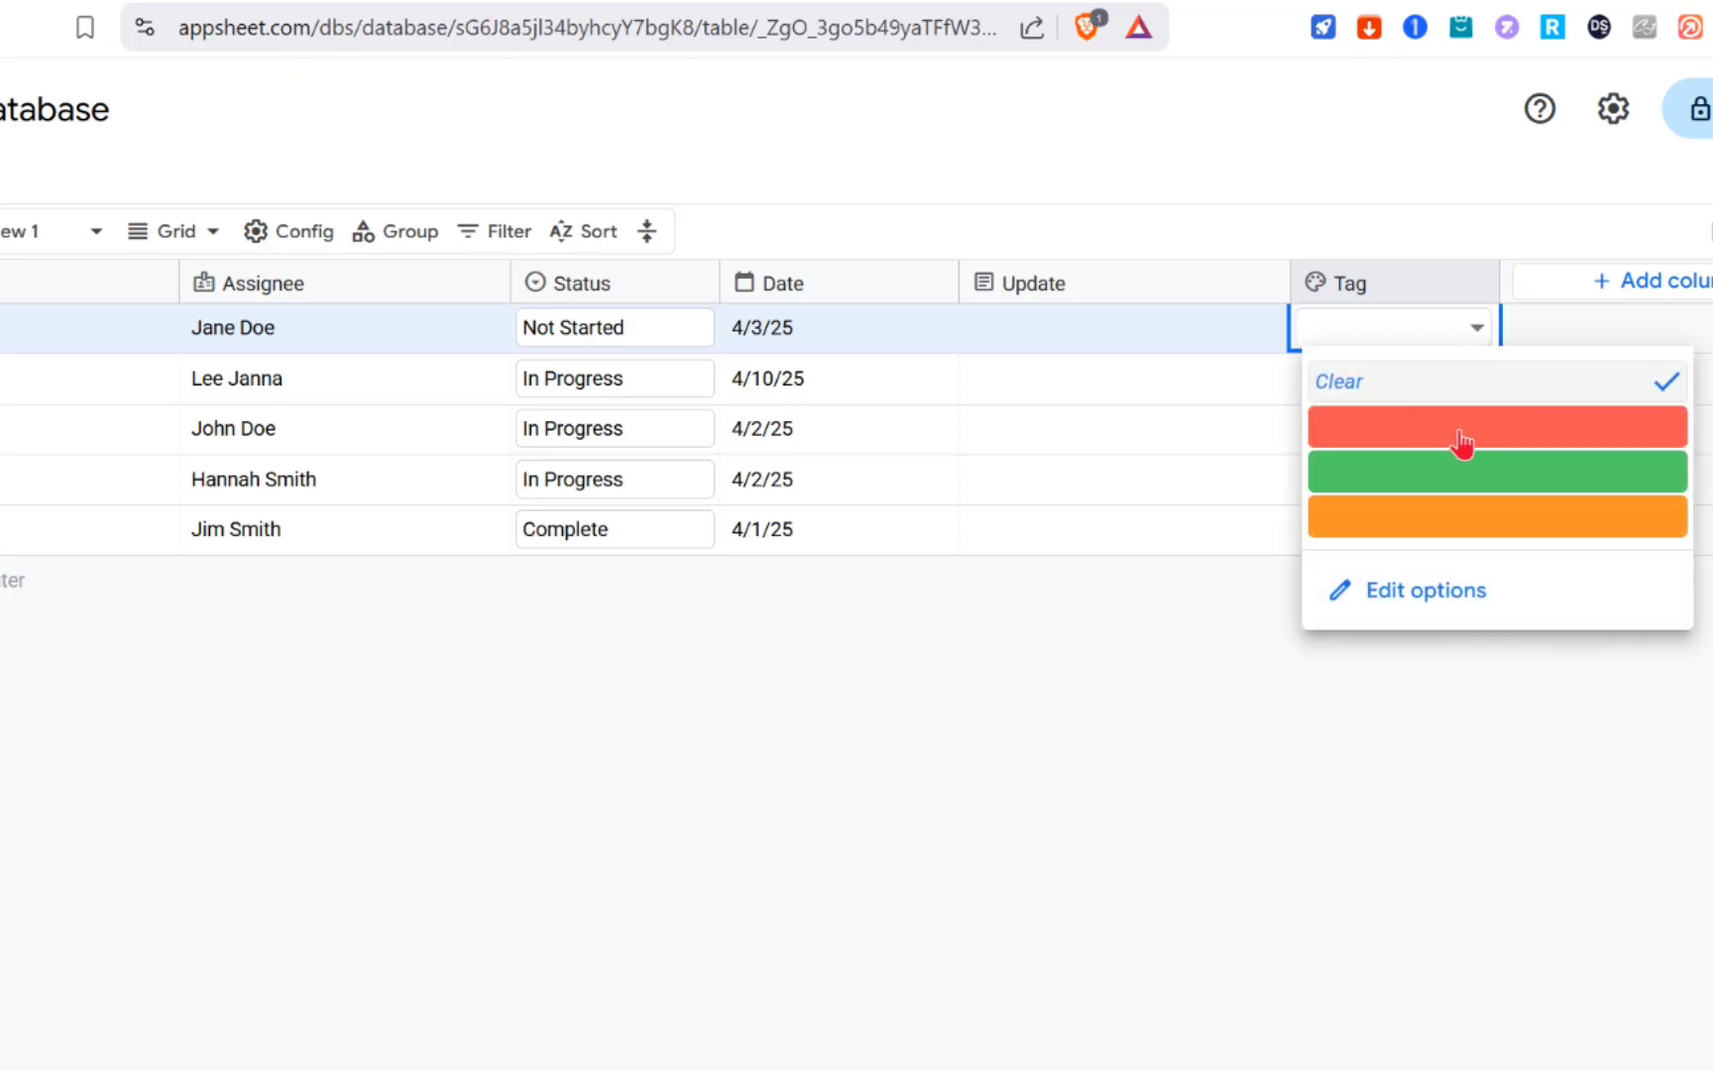
click(1455, 438)
click(1459, 384)
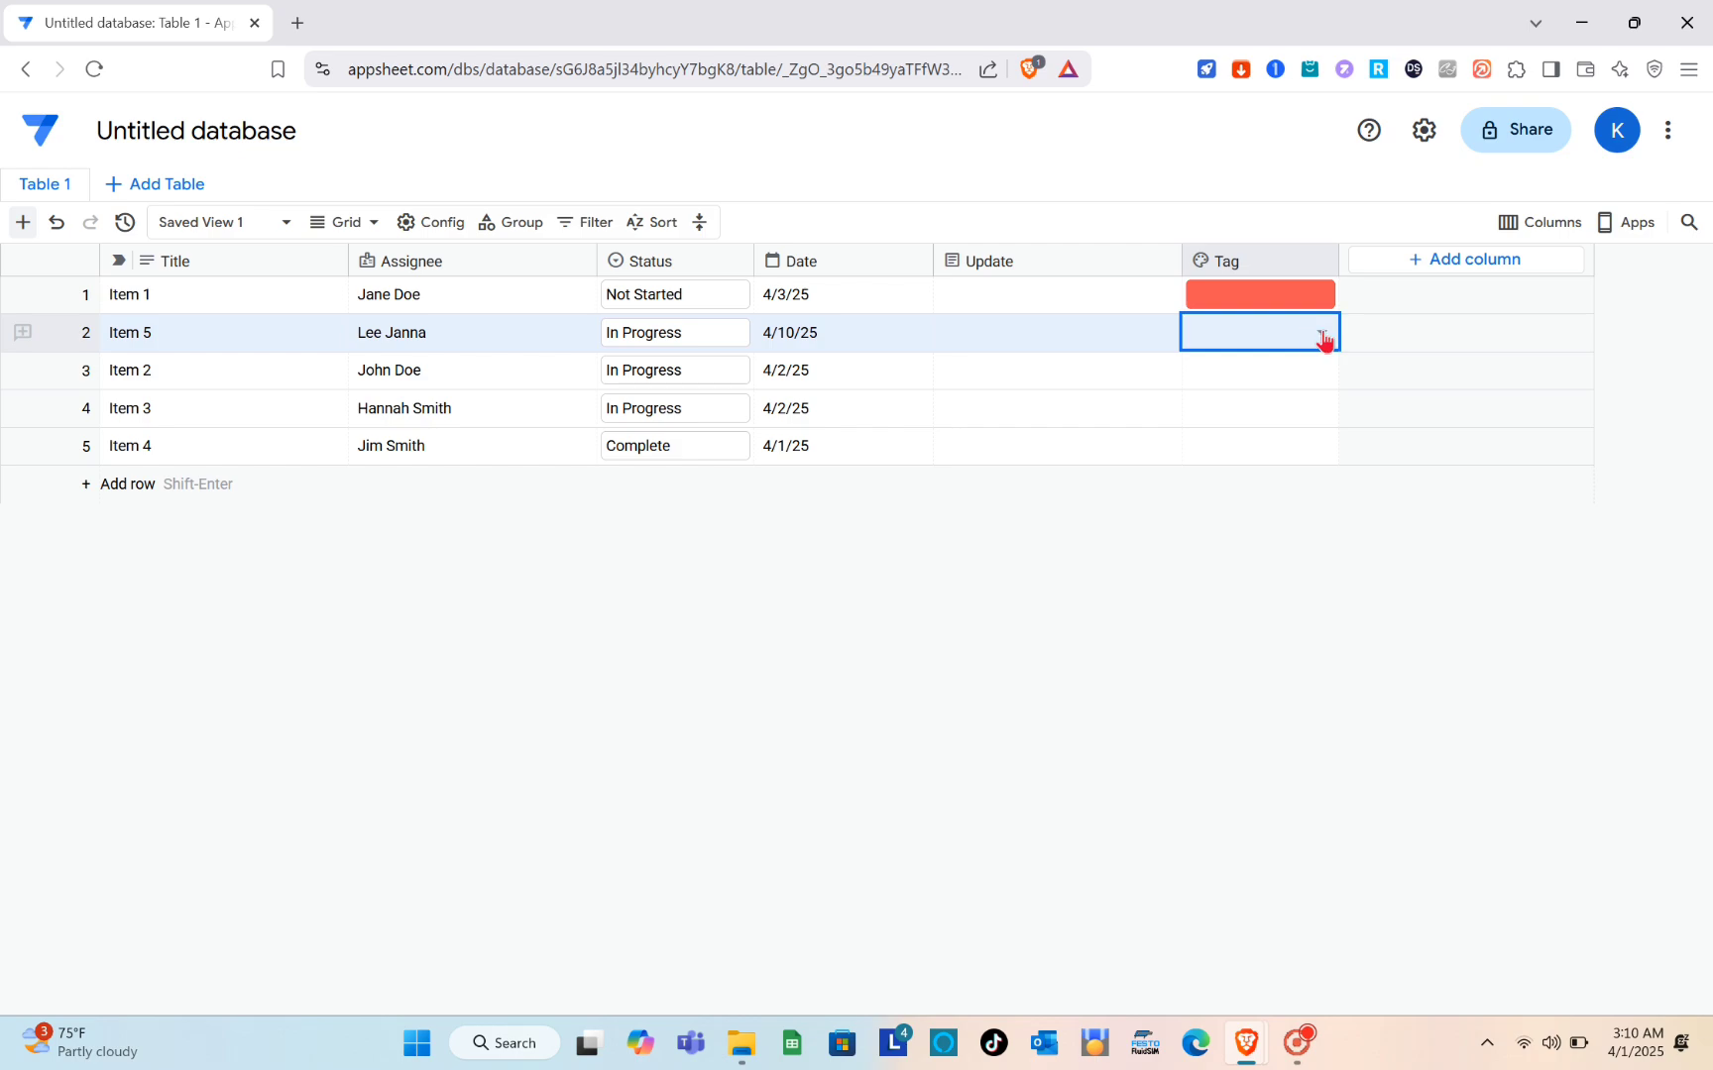
click(1477, 380)
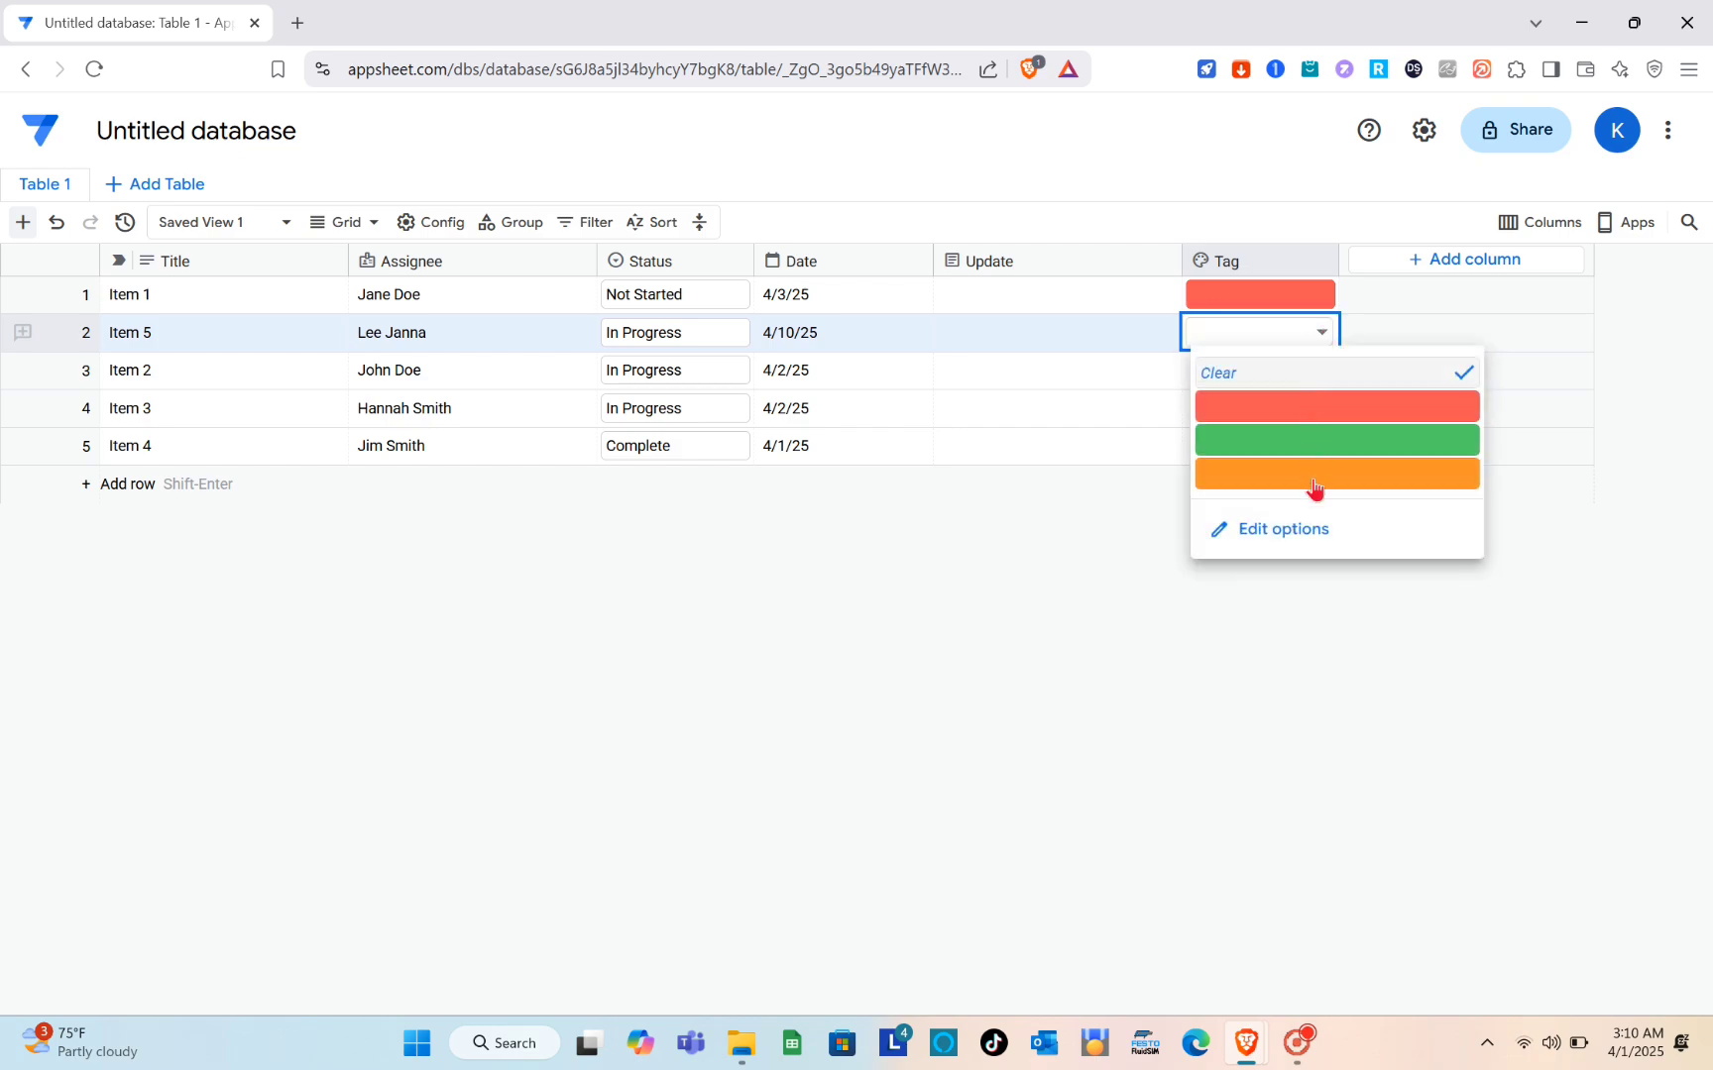
click(1313, 475)
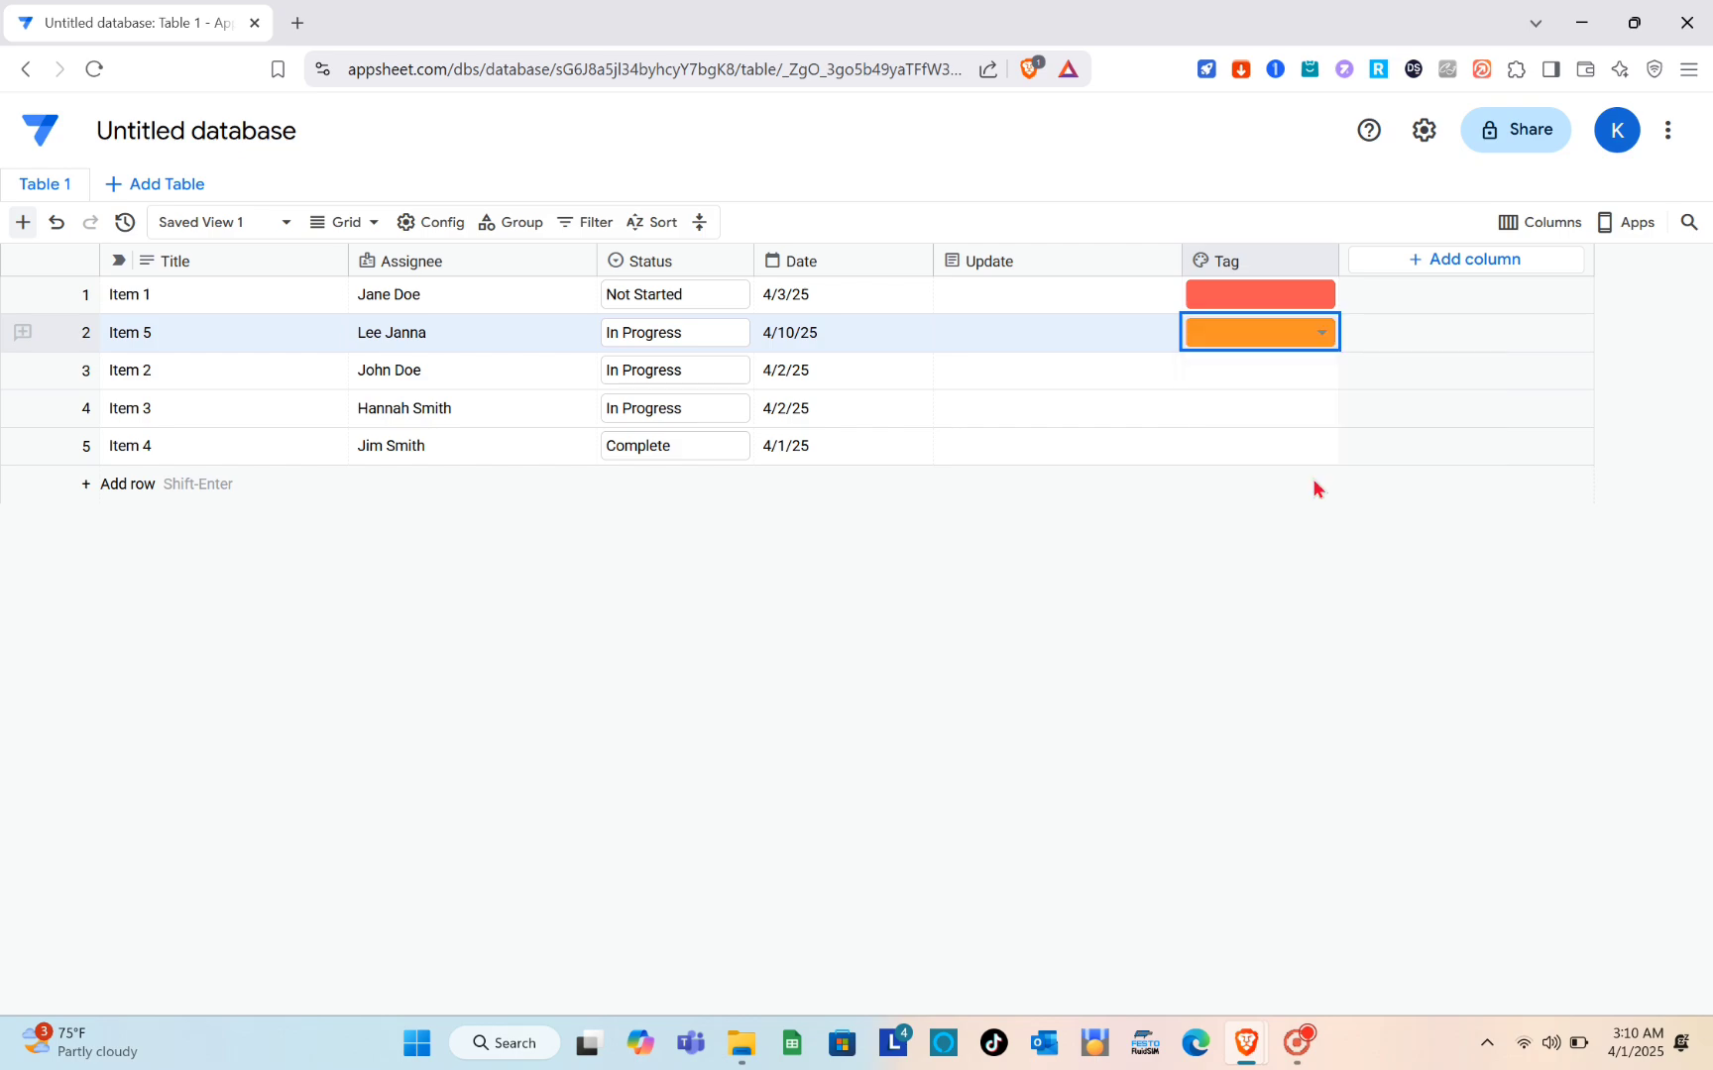
click(1312, 344)
click(1299, 530)
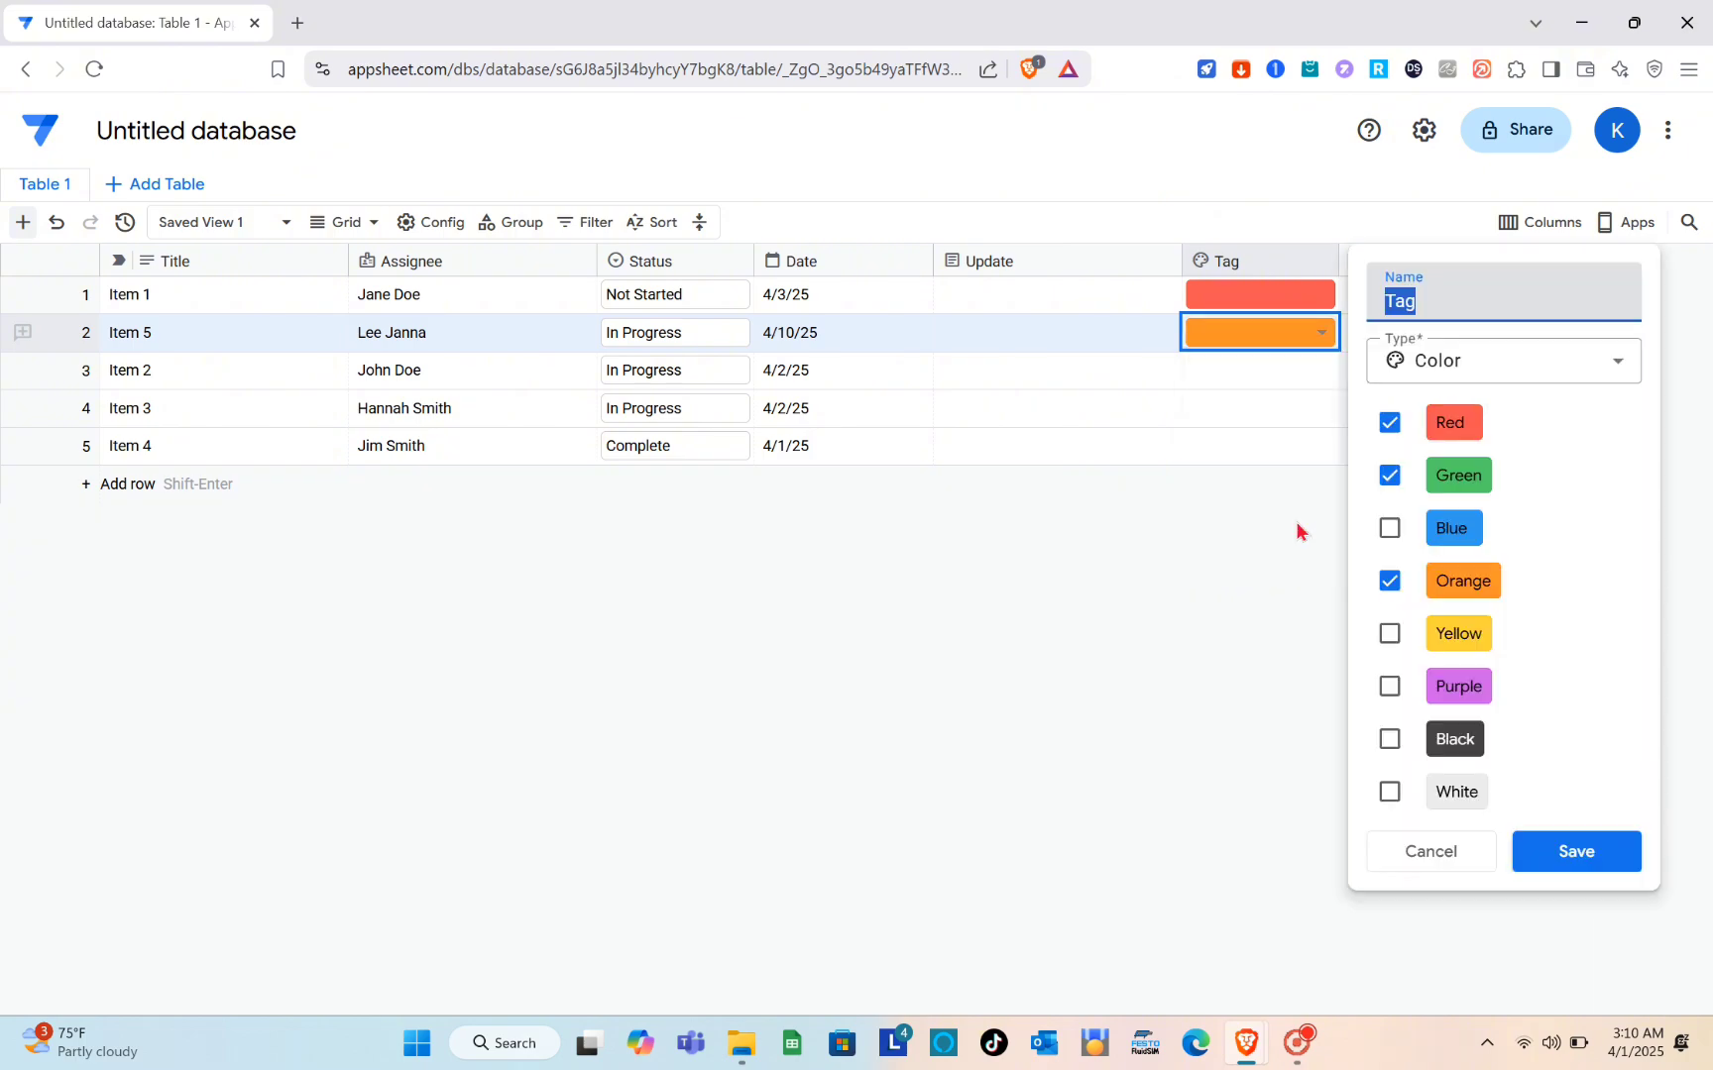
click(1419, 382)
double_click(1419, 381)
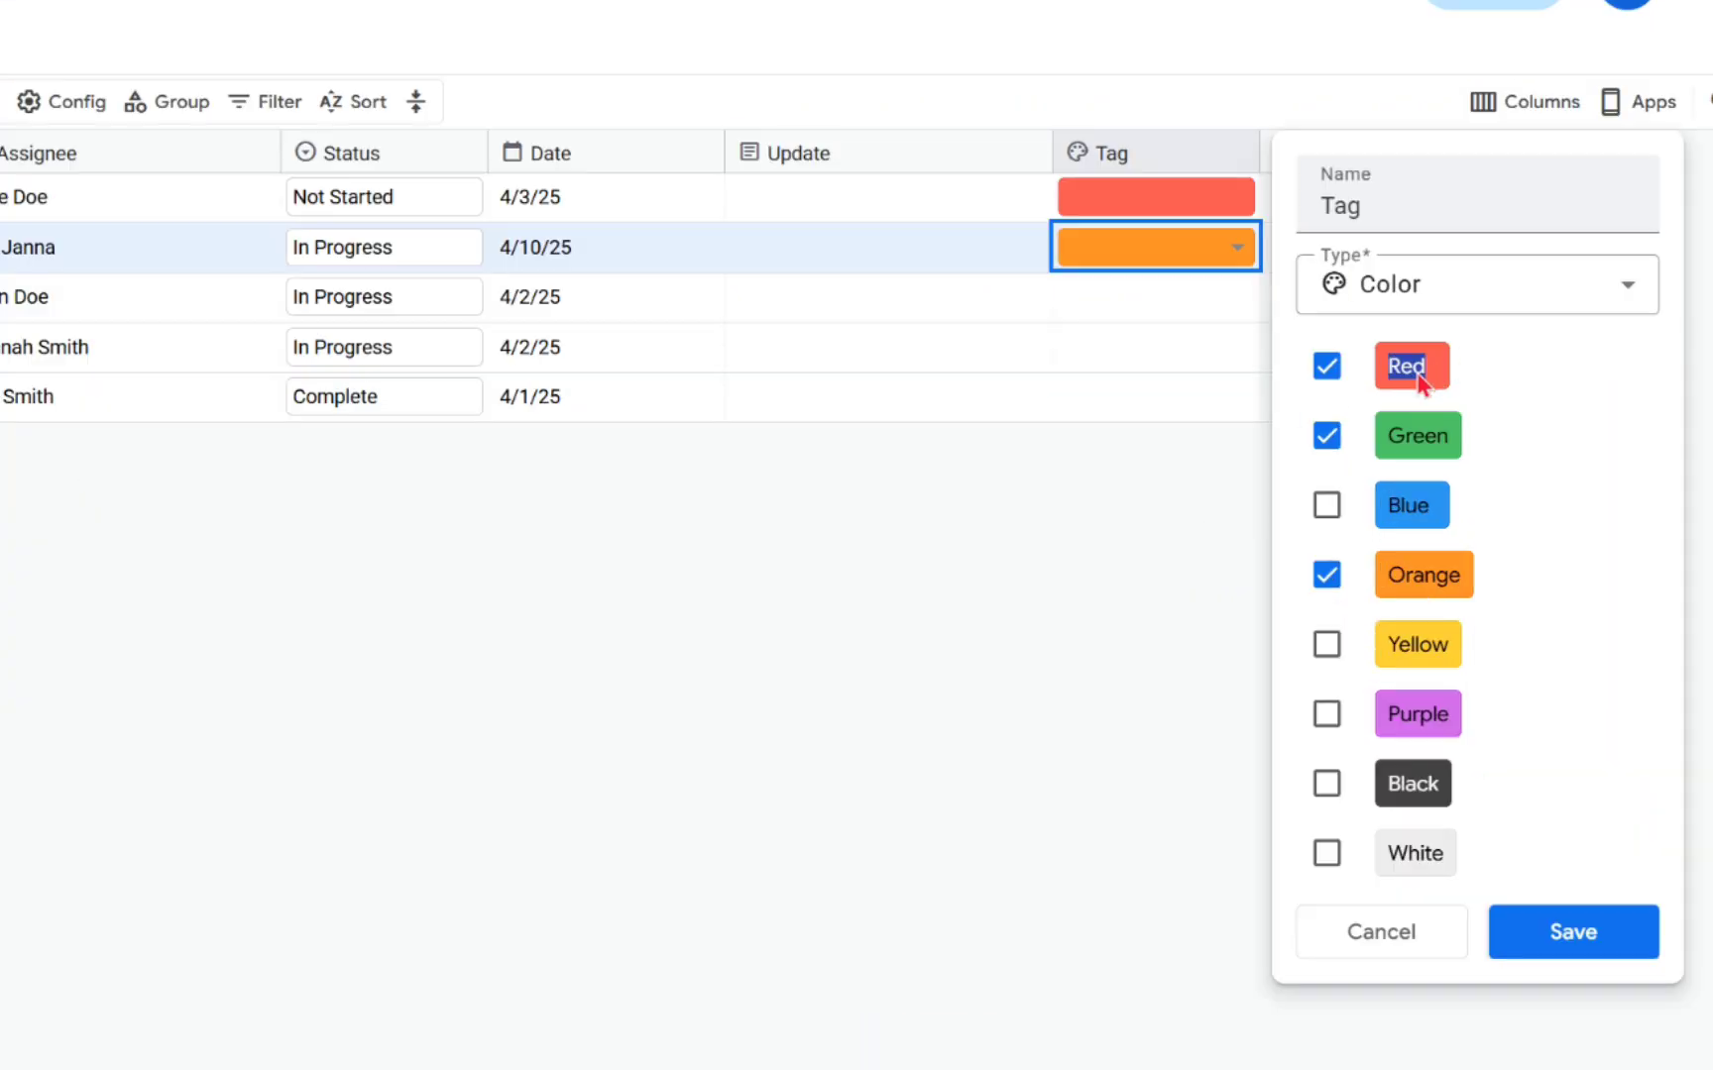
click(1418, 377)
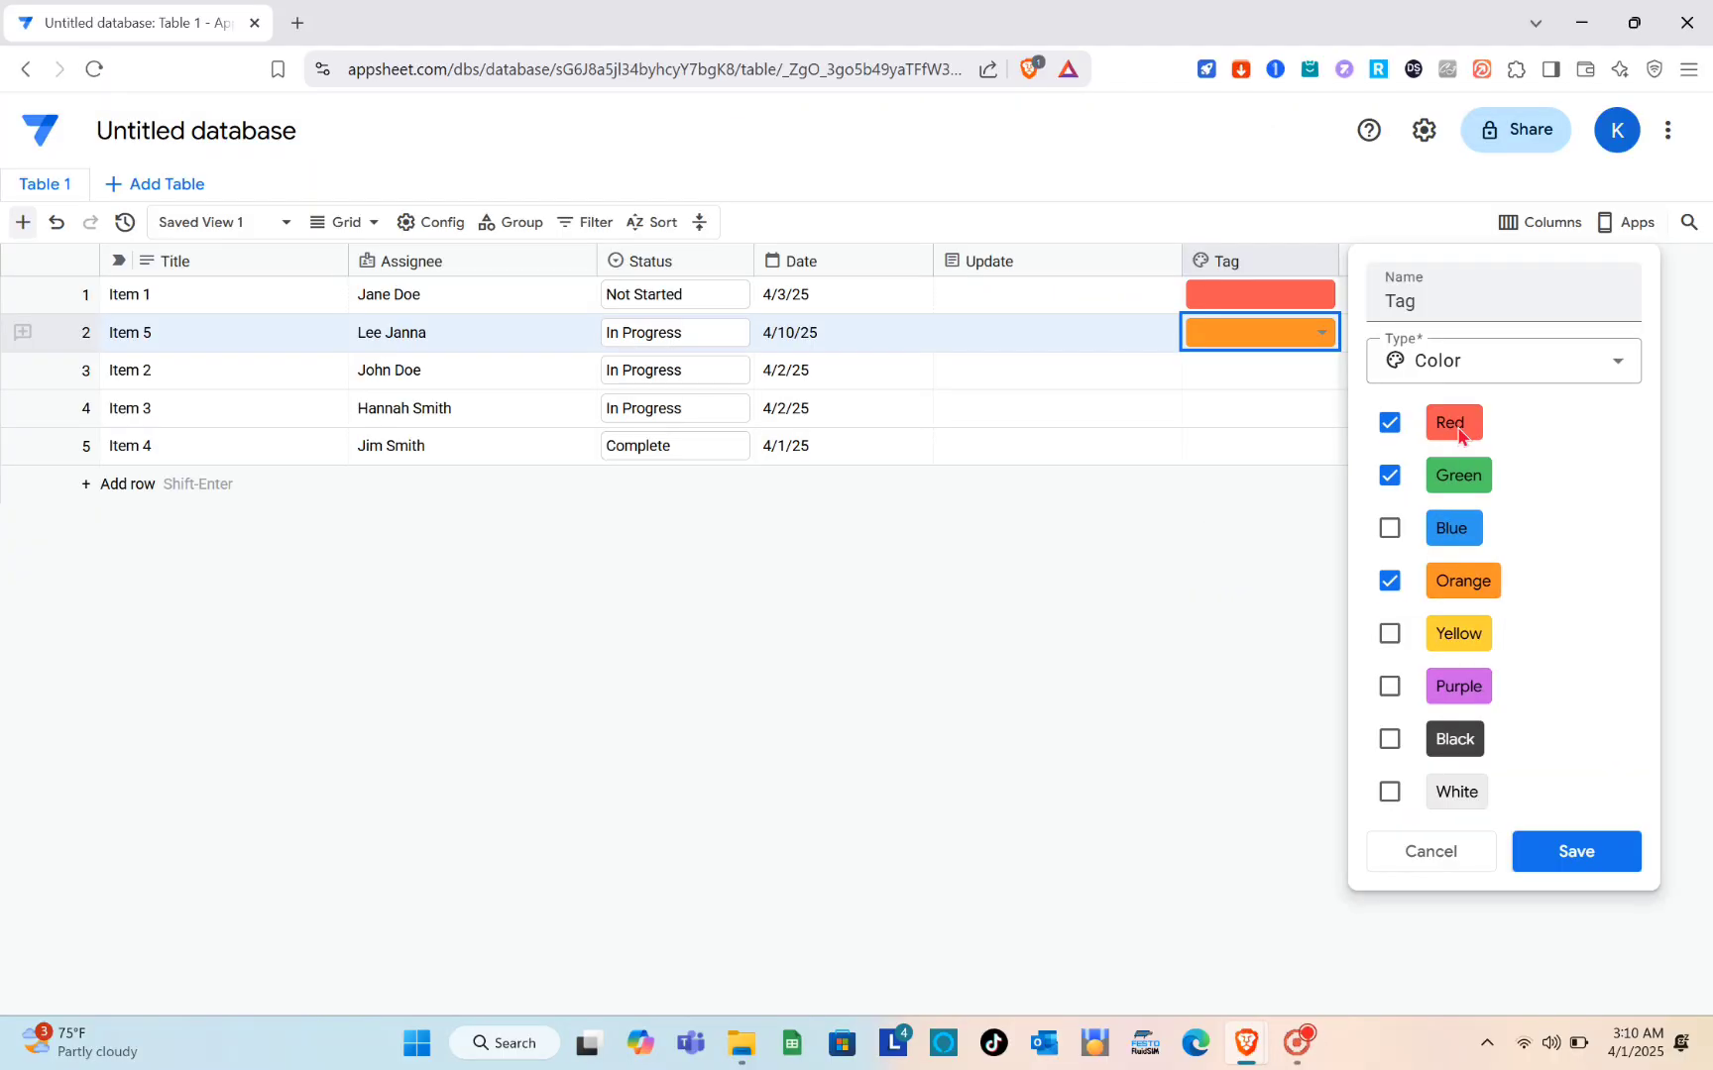
click(1211, 682)
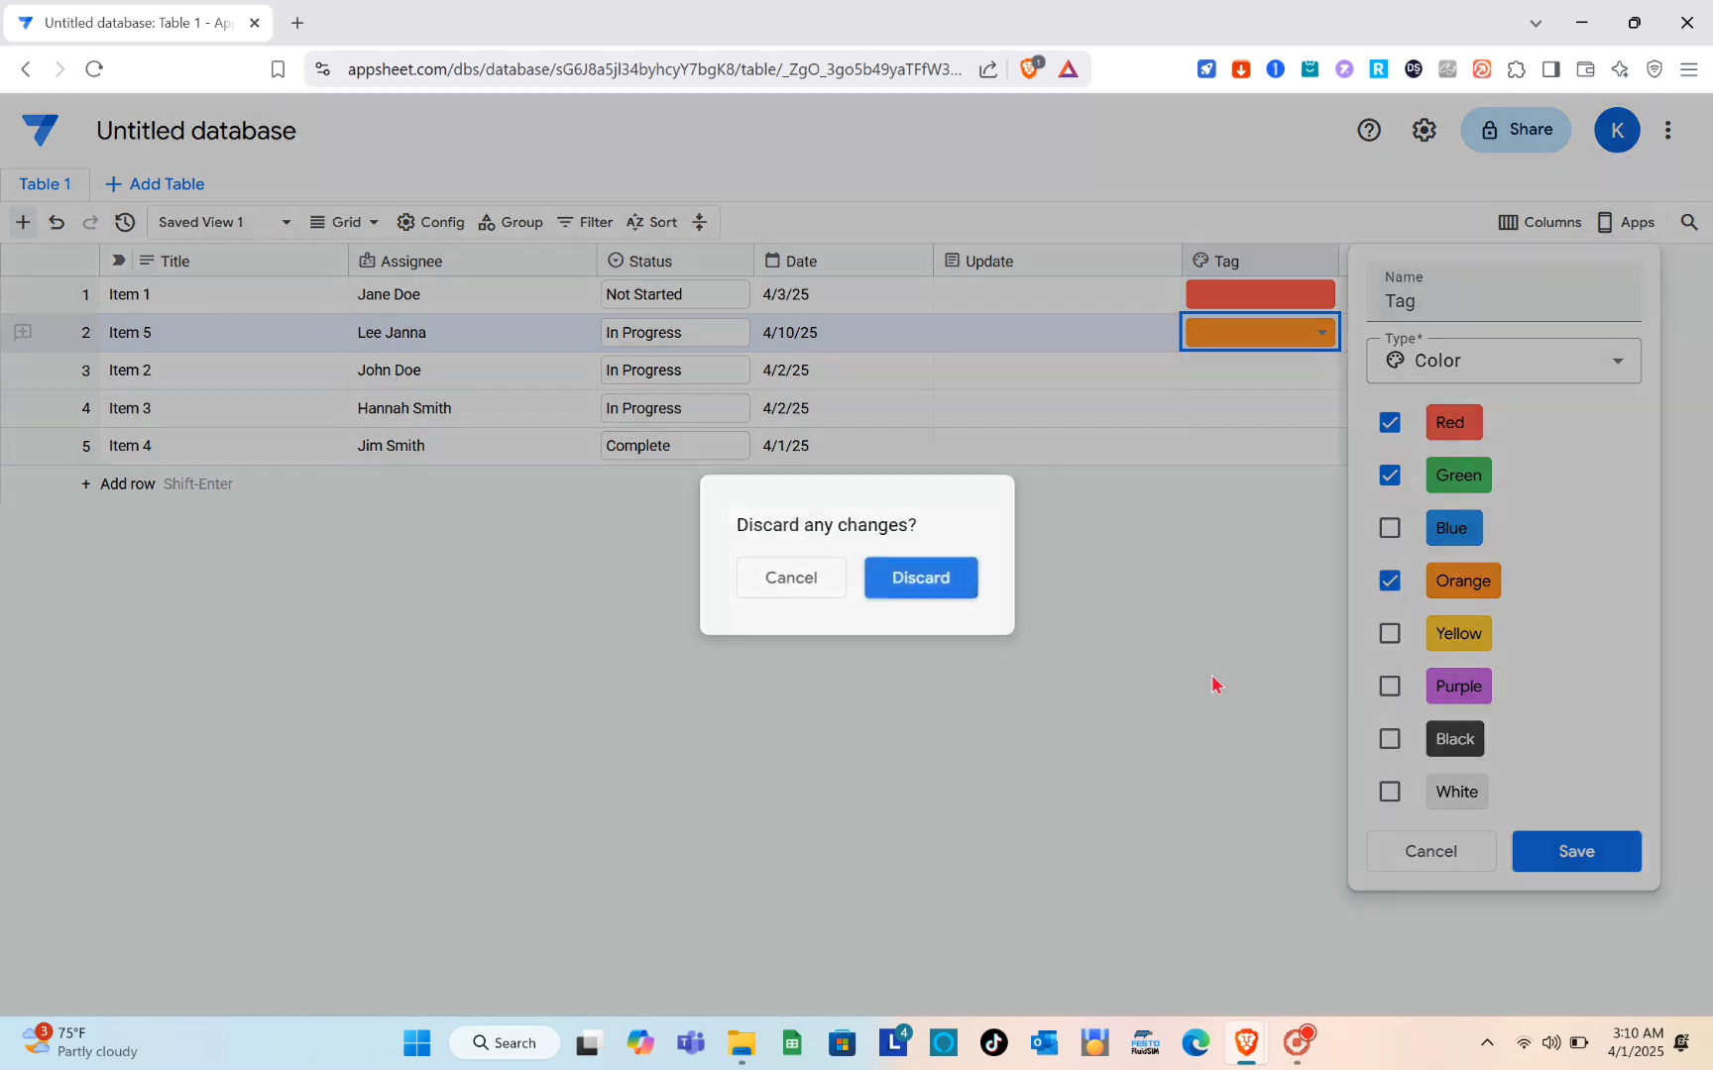
click(946, 590)
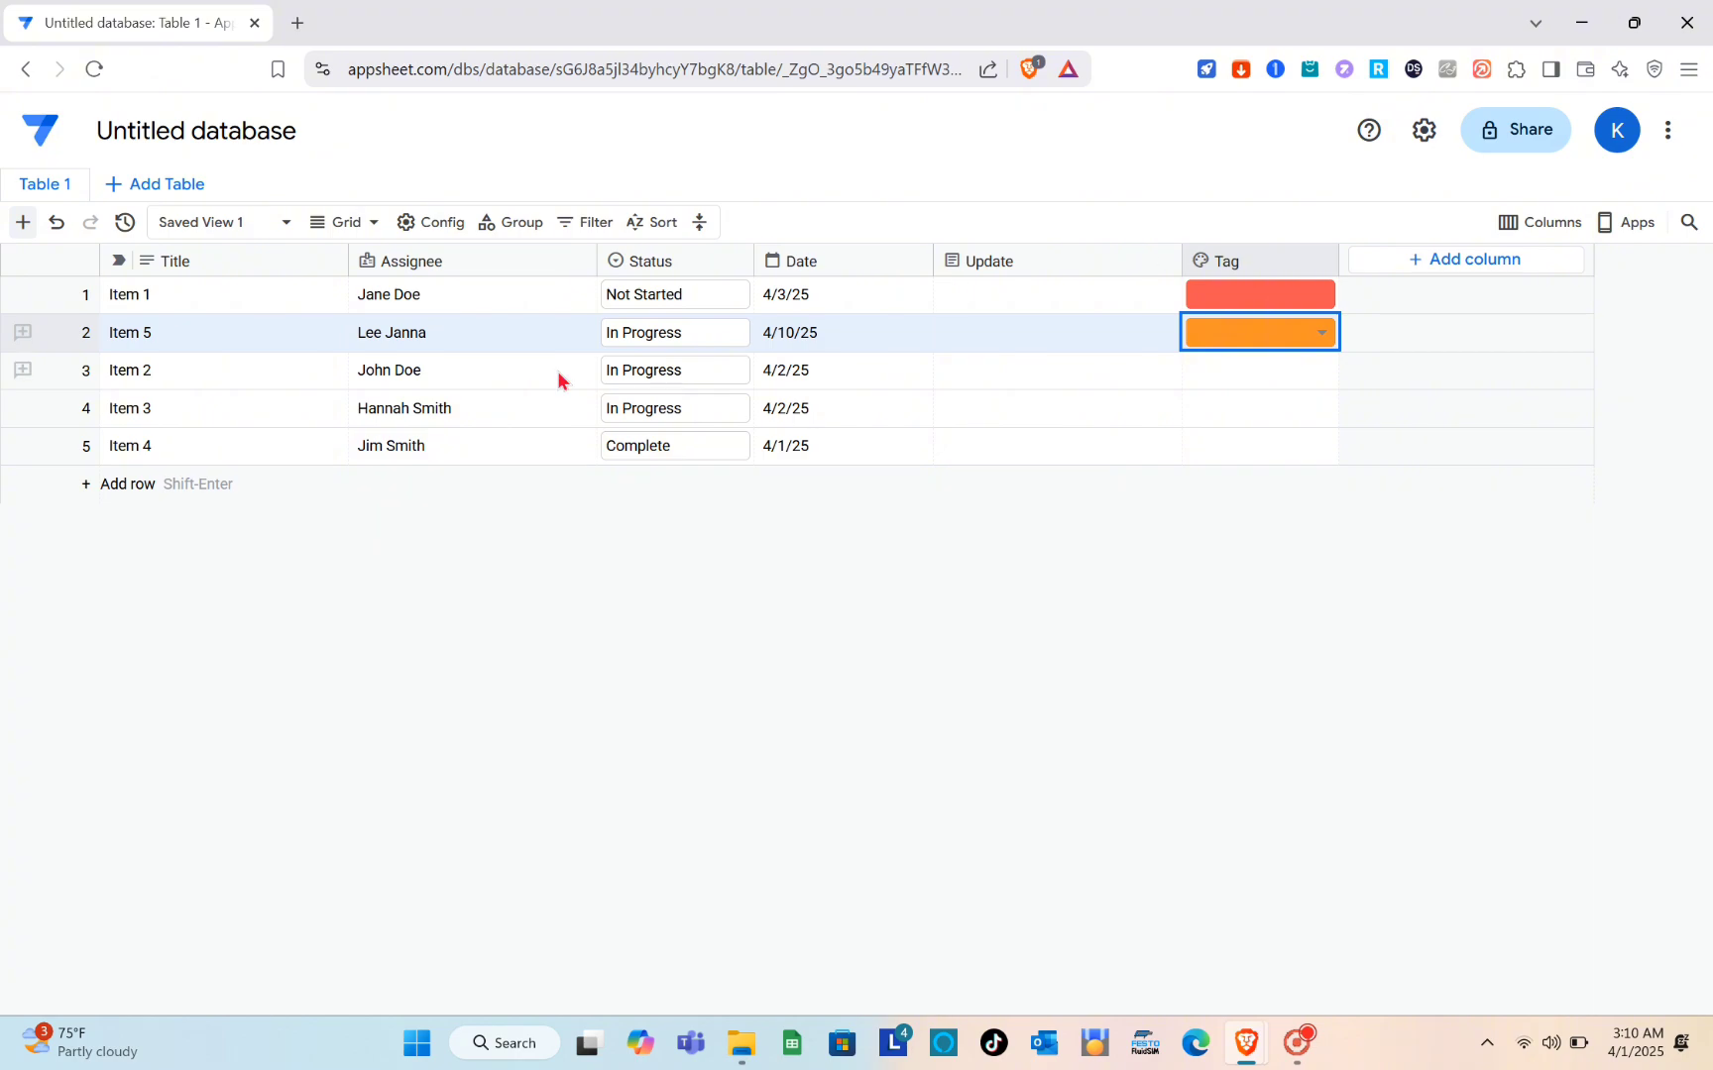
Reopen the latest Untitled database, retitle it 'NEW DATA', and return to the databases list
click(49, 144)
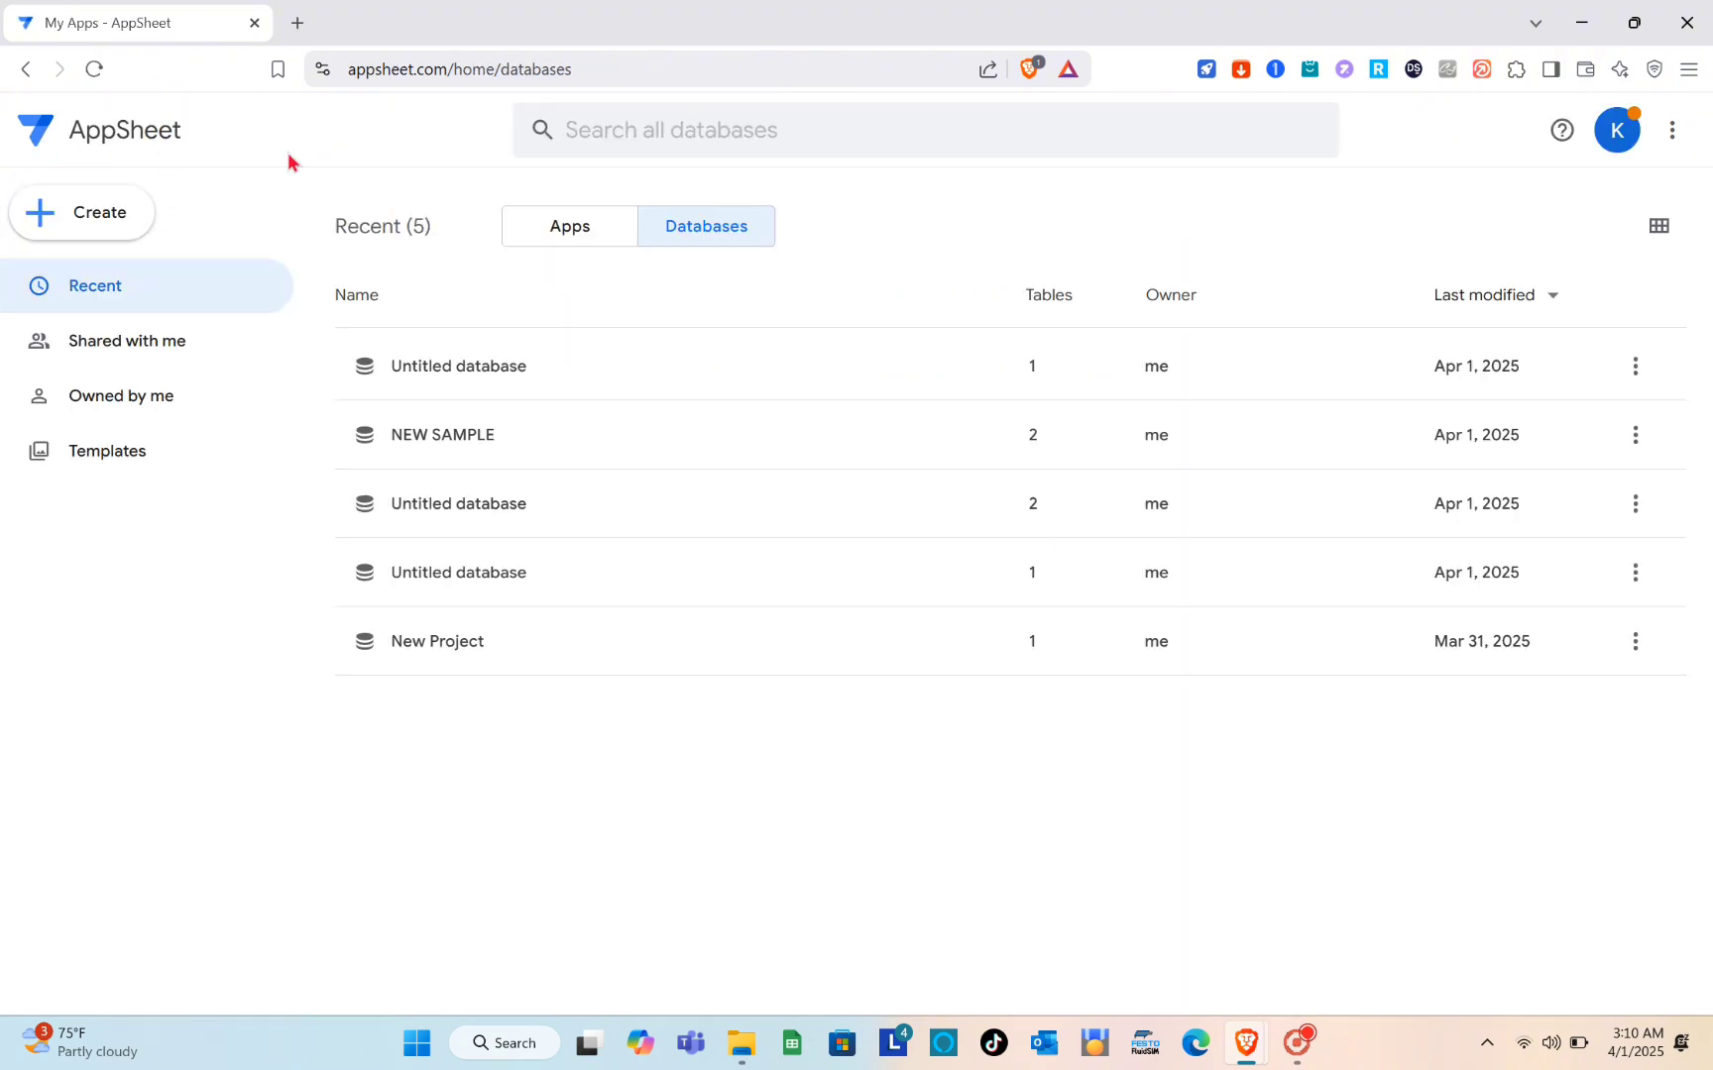
click(528, 368)
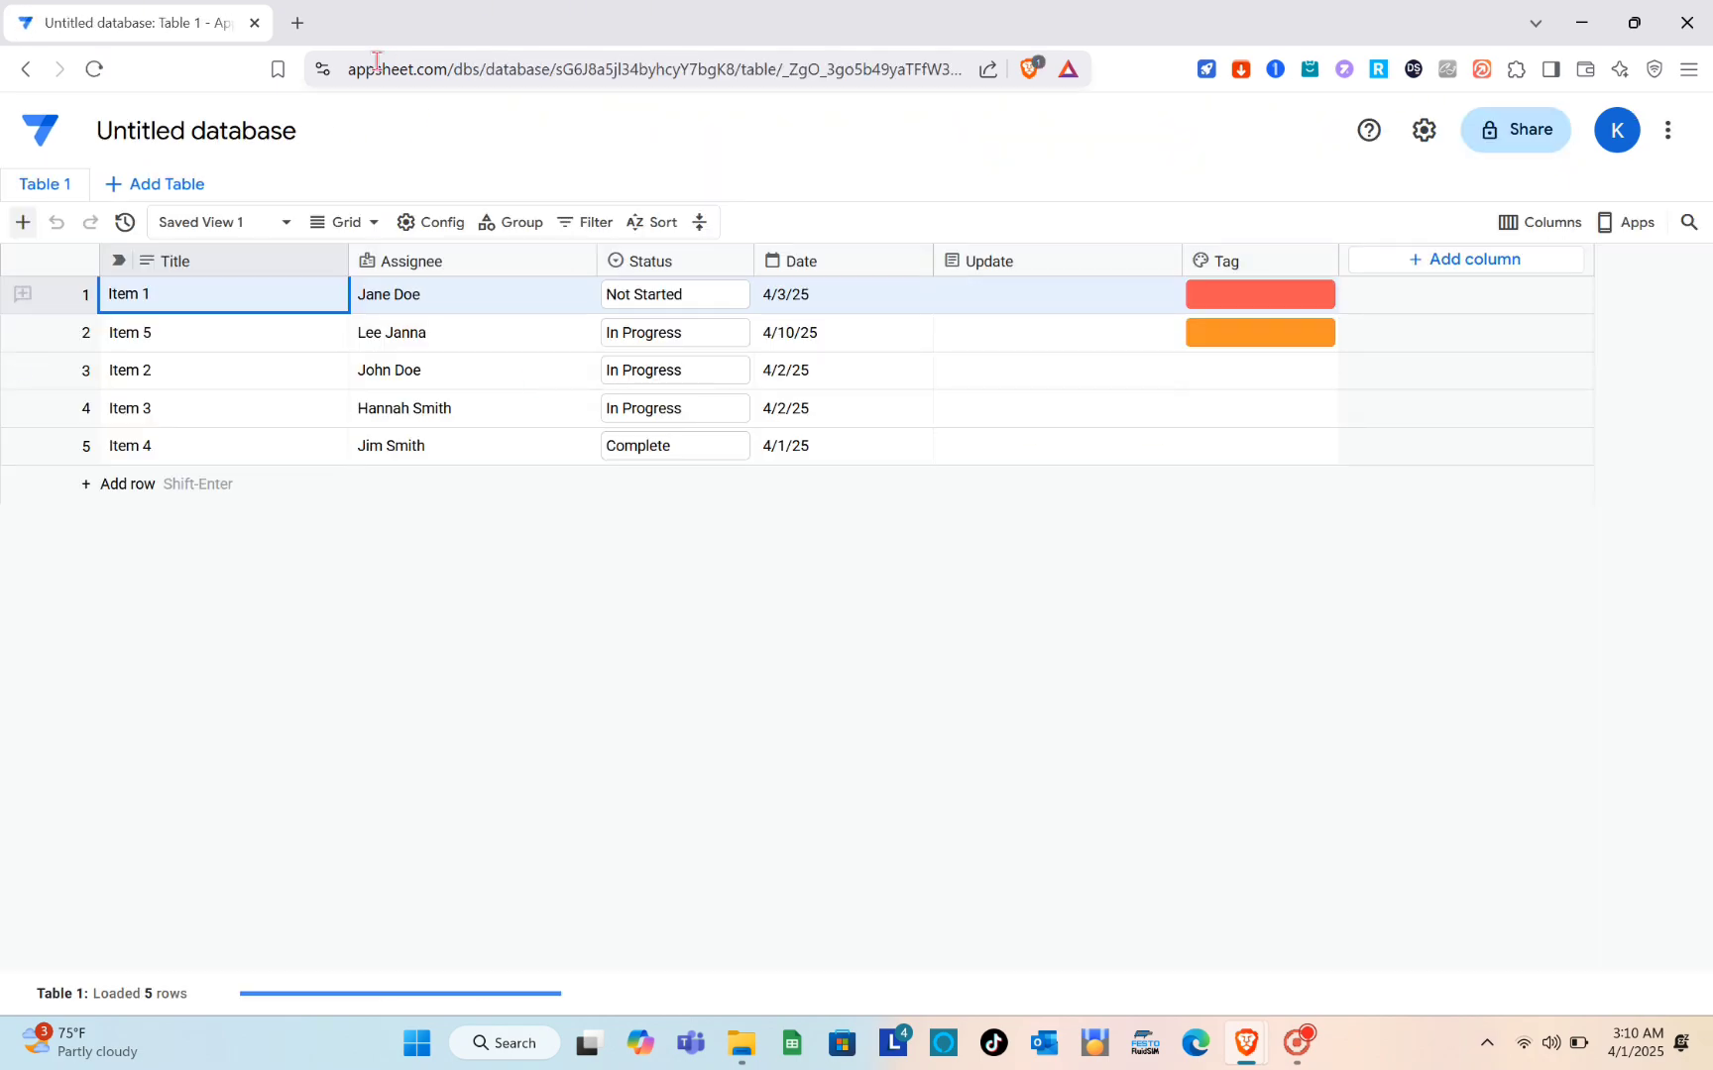
click(296, 131)
key(BackSpace)
key(BackSpace)
key(BackSpace)
key(BackSpace)
key(BackSpace)
key(BackSpace)
key(BackSpace)
key(BackSpace)
key(BackSpace)
key(BackSpace)
key(BackSpace)
key(BackSpace)
key(BackSpace)
key(BackSpace)
key(BackSpace)
key(BackSpace)
key(BackSpace)
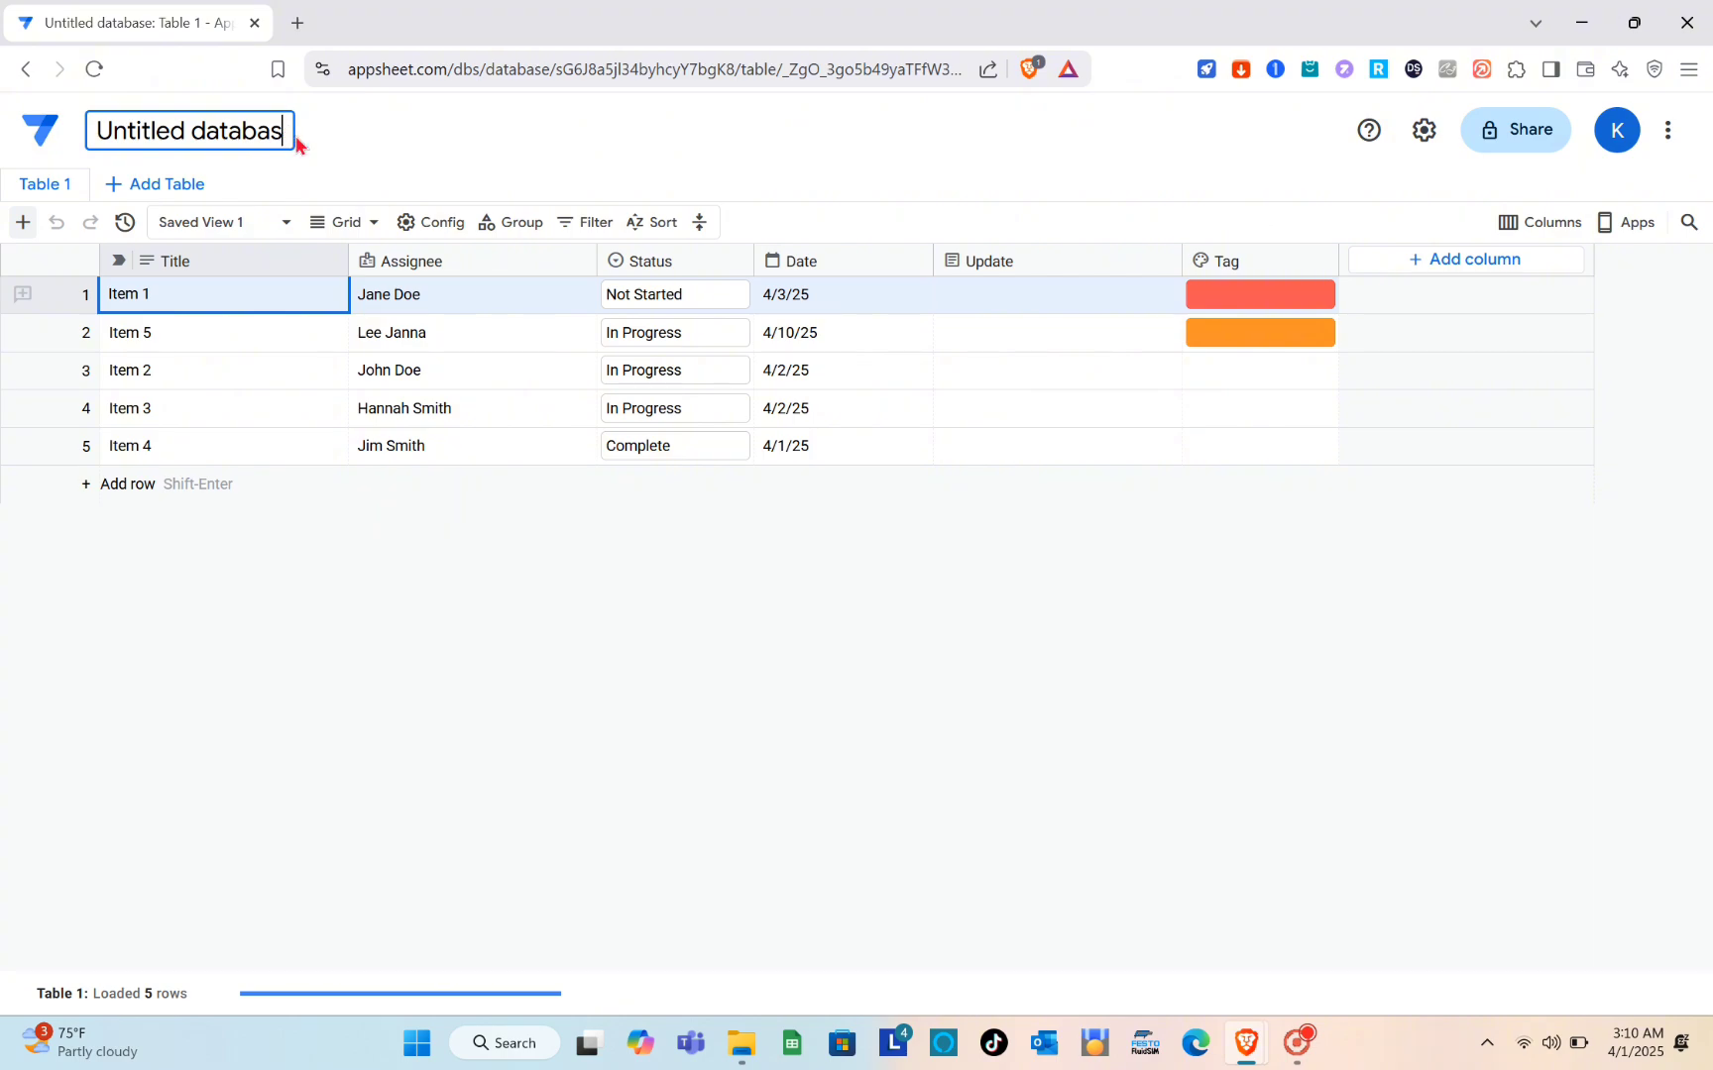
key(Caps_Lock)
text(NEW DATA)
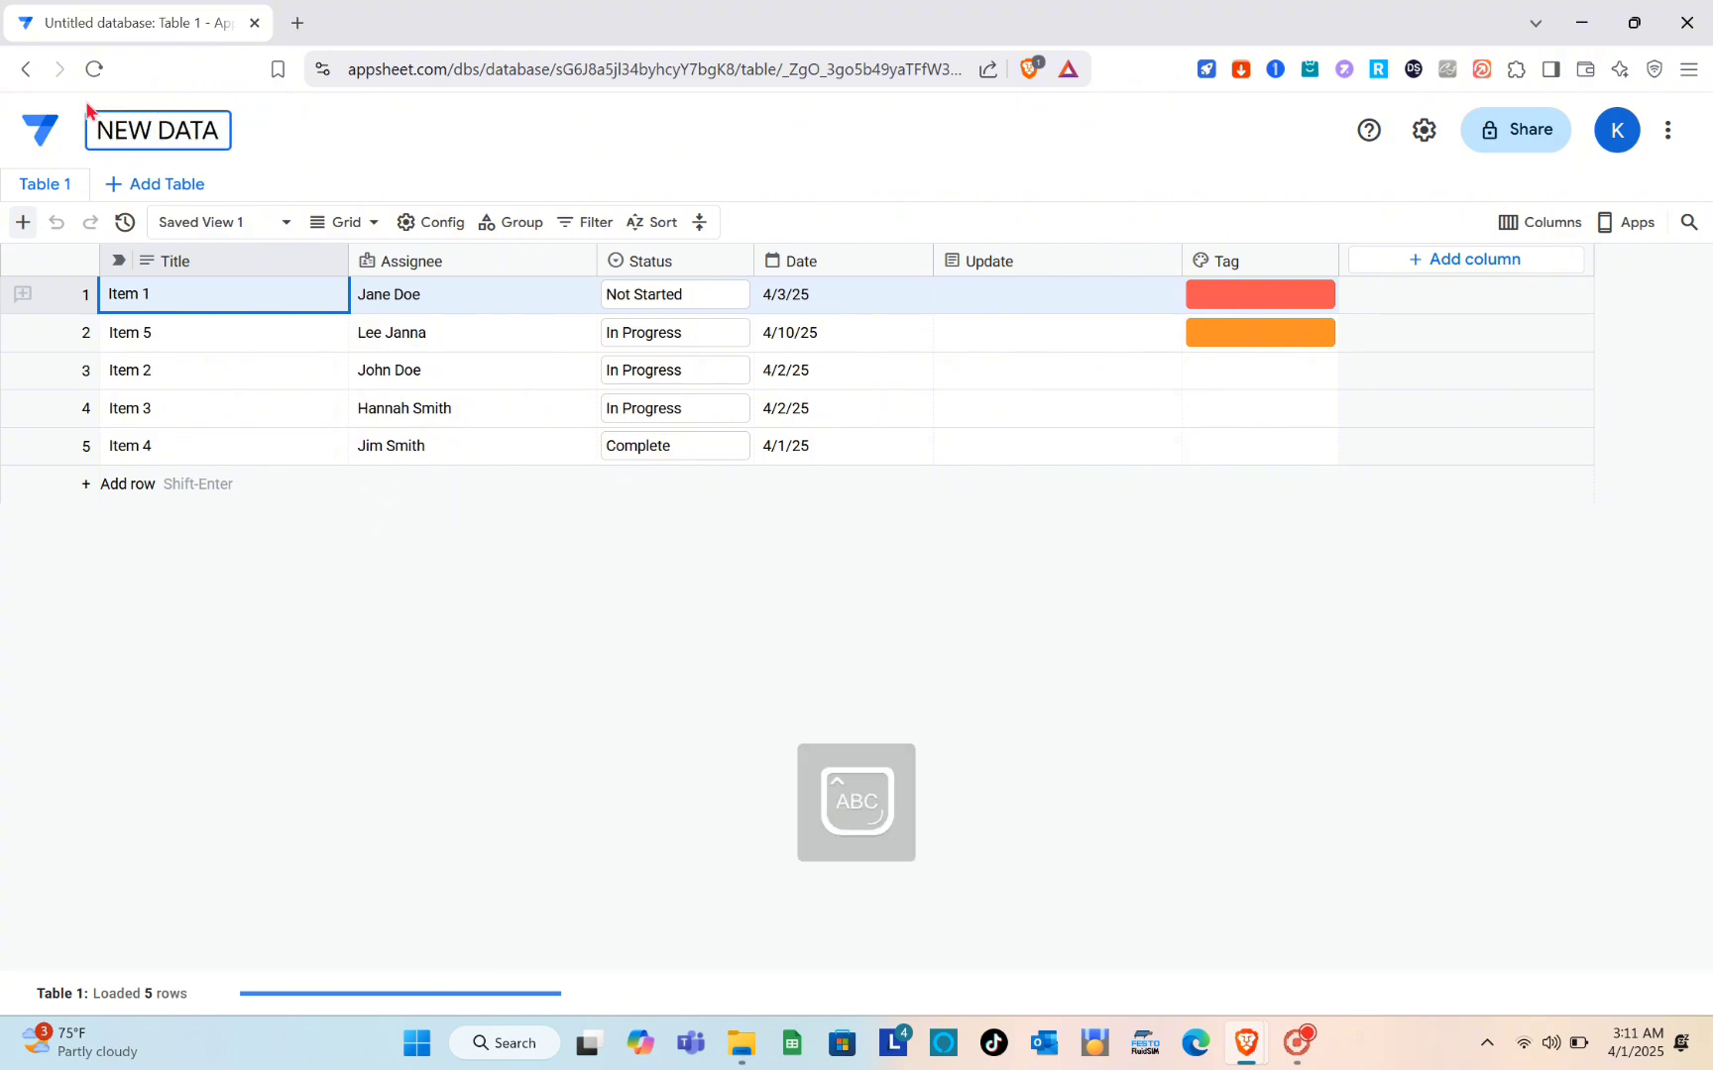
click(40, 129)
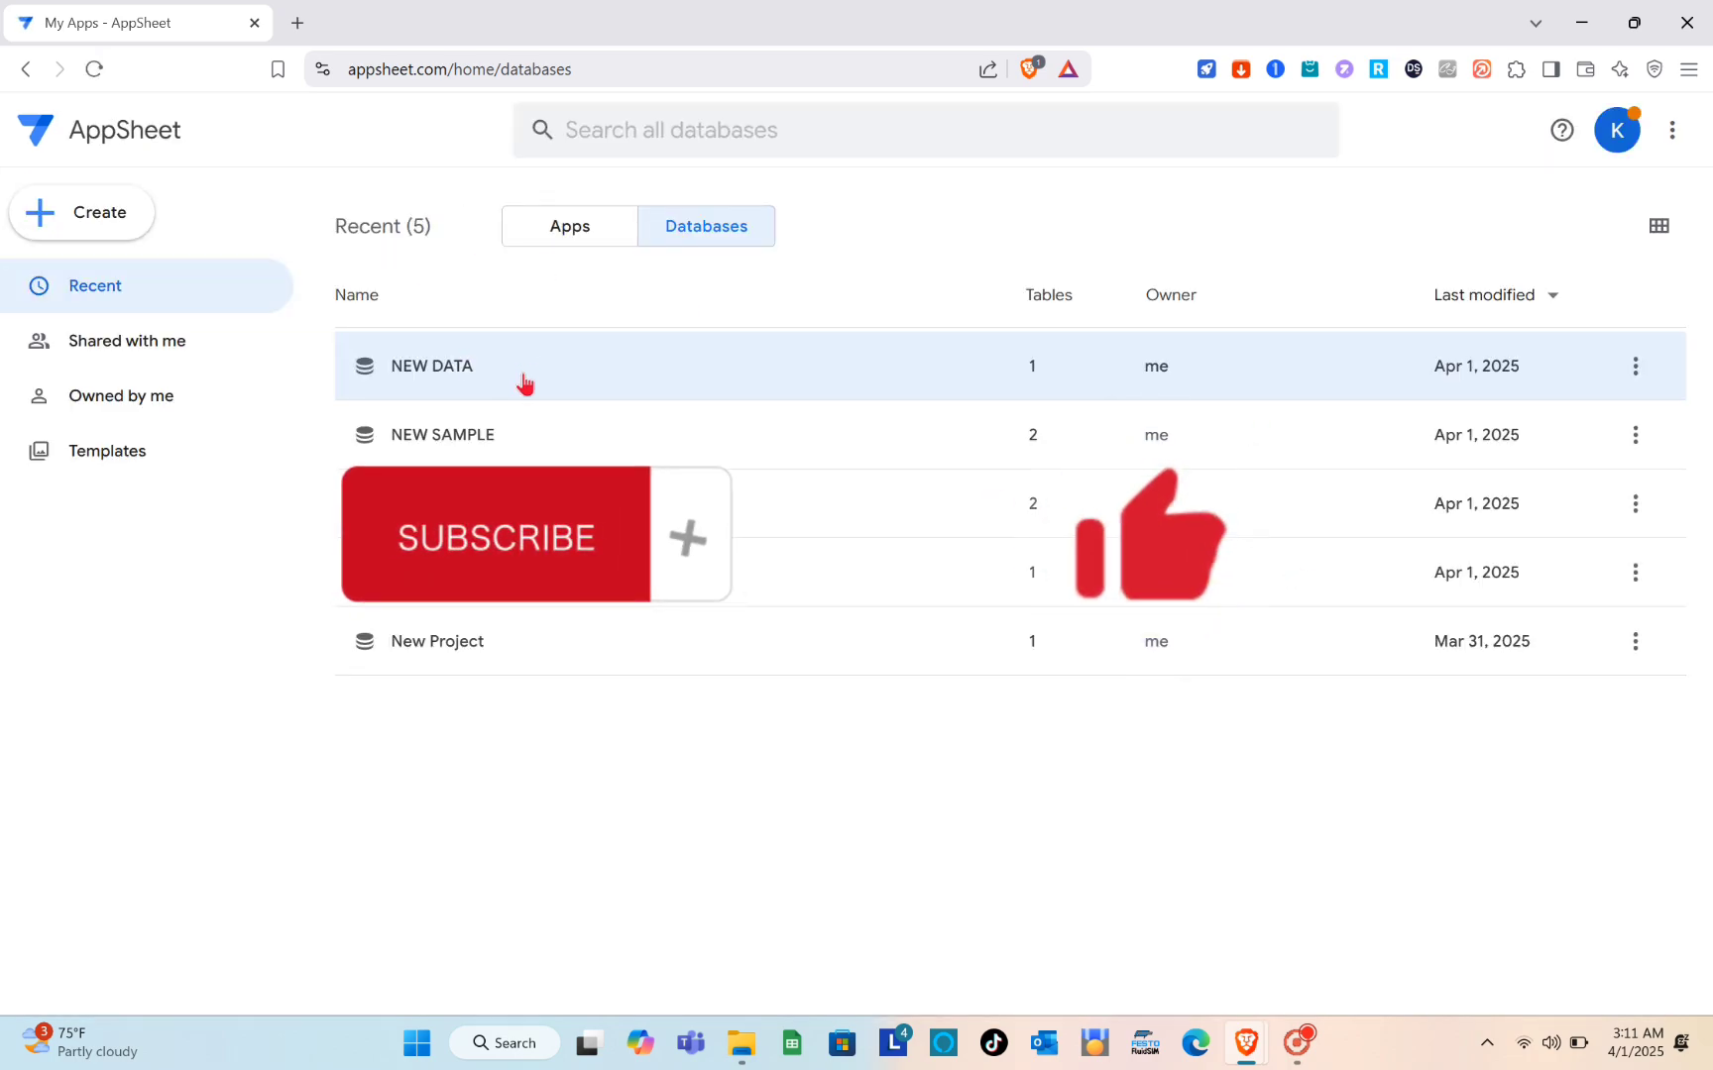
click(1304, 1051)
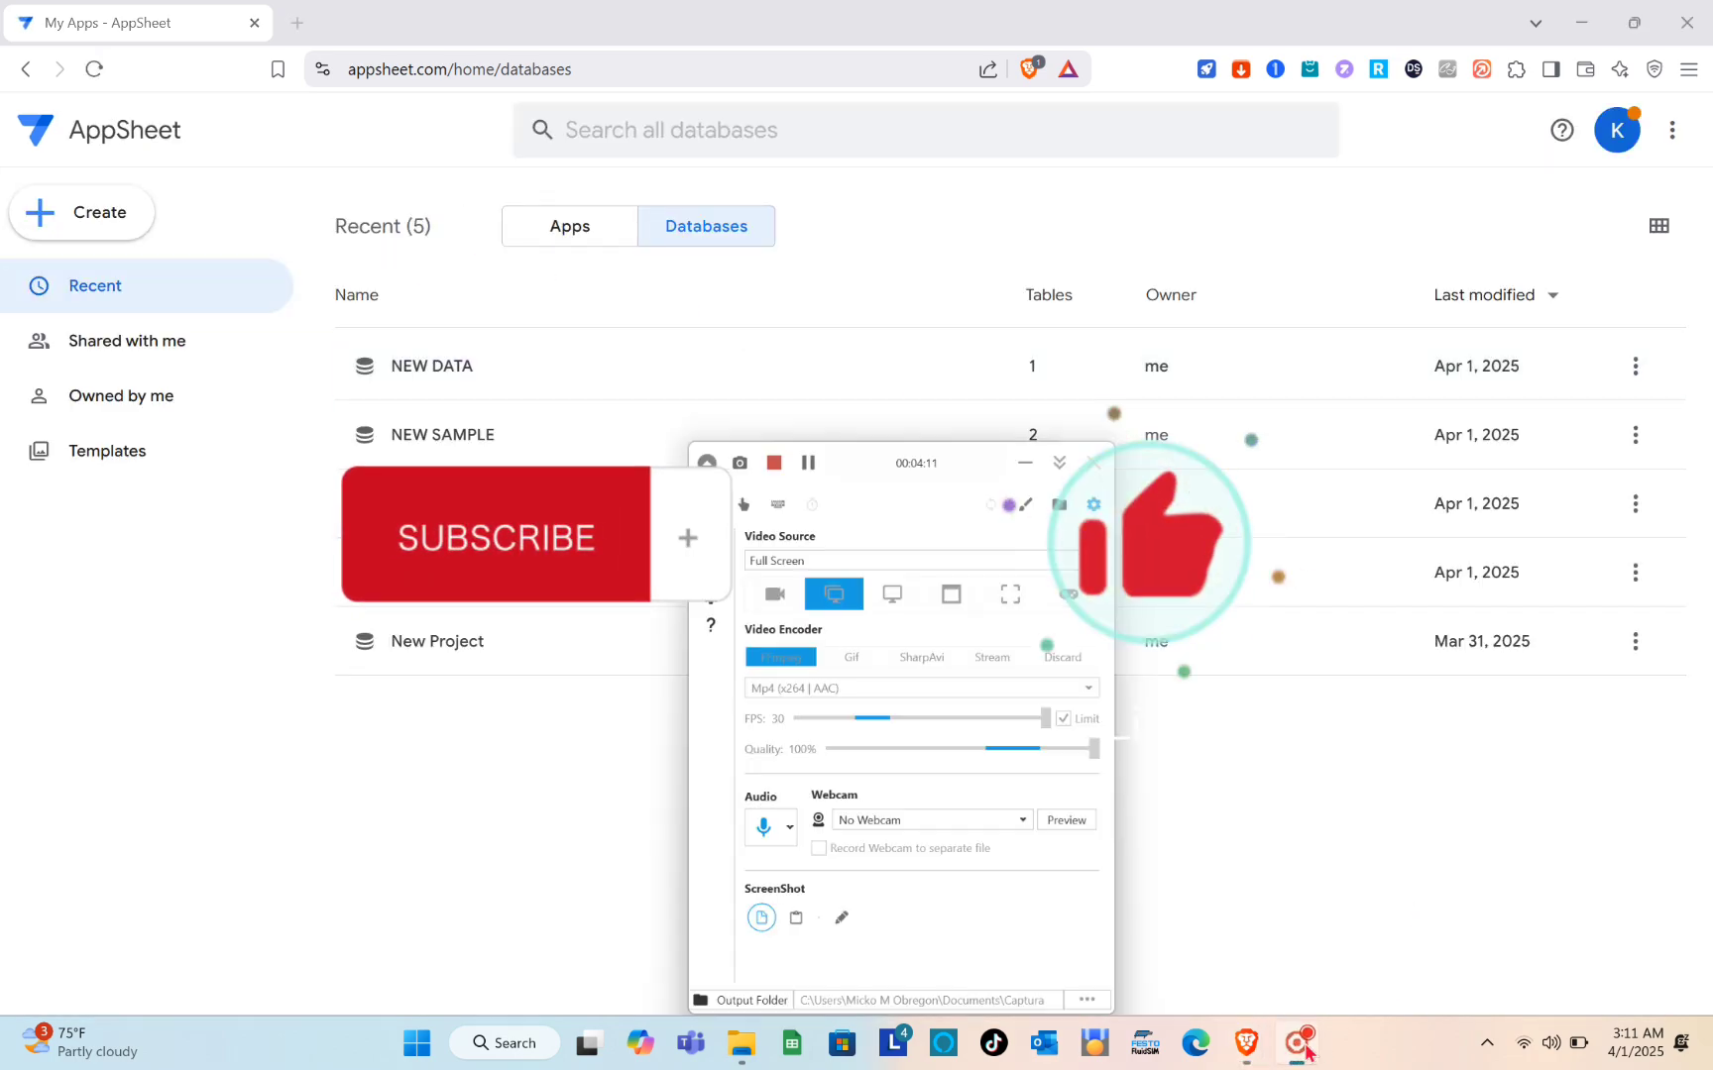